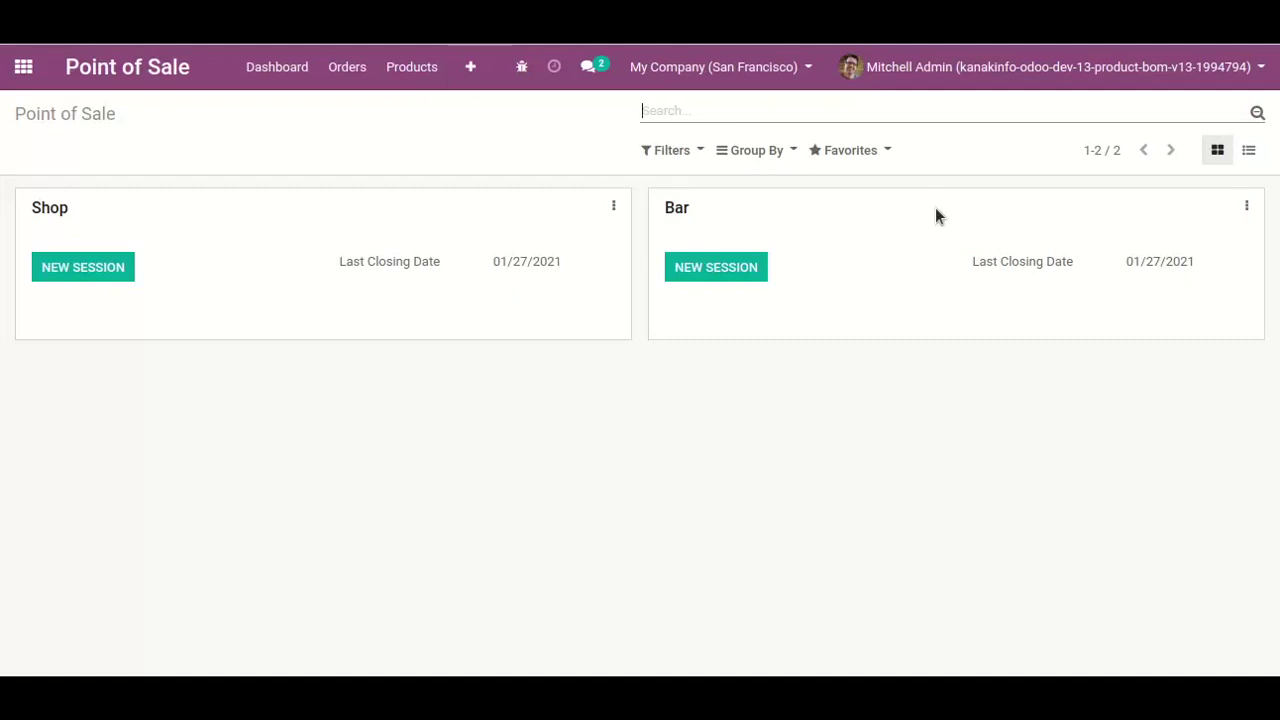
In the Shop point of sale settings, enable Is a Bar/Restaurant and Table Management
{"action": "left_click", "coordinate": [612, 209]}
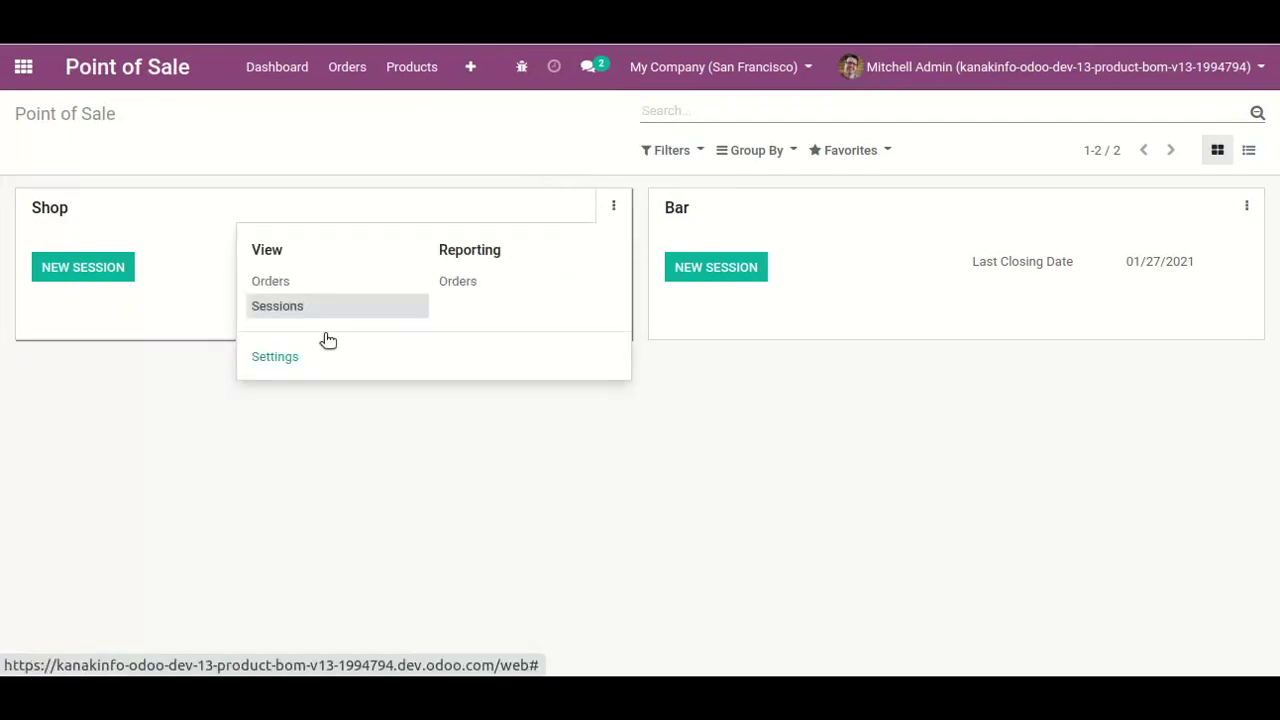
{"action": "left_click", "coordinate": [299, 361]}
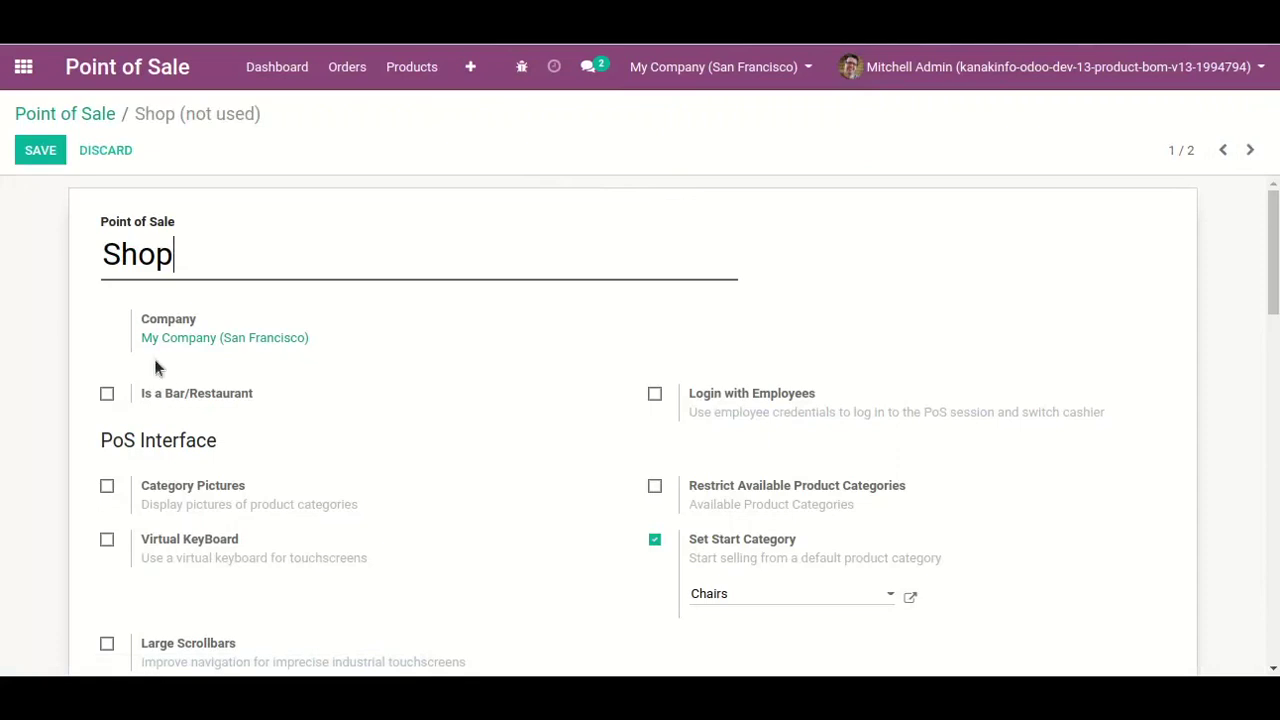
{"action": "left_click", "coordinate": [106, 397]}
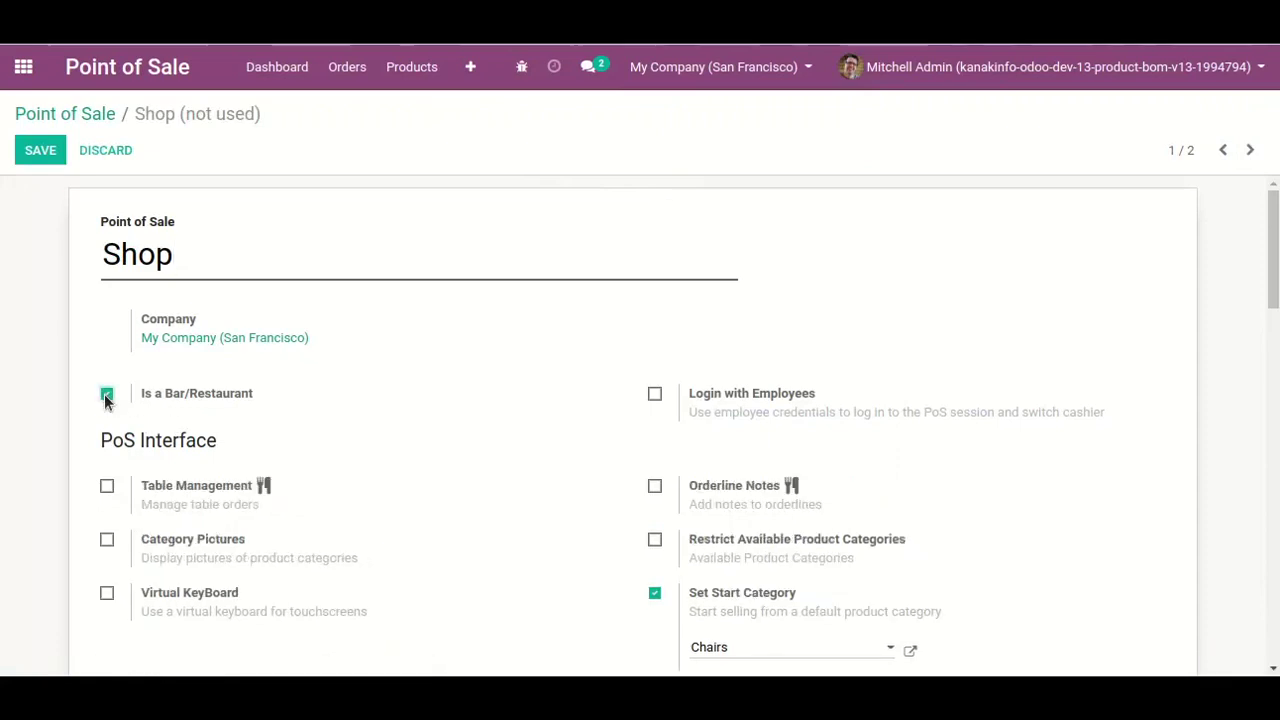
{"action": "scroll", "coordinate": [210, 406], "scroll_direction": "down", "scroll_amount": 1}
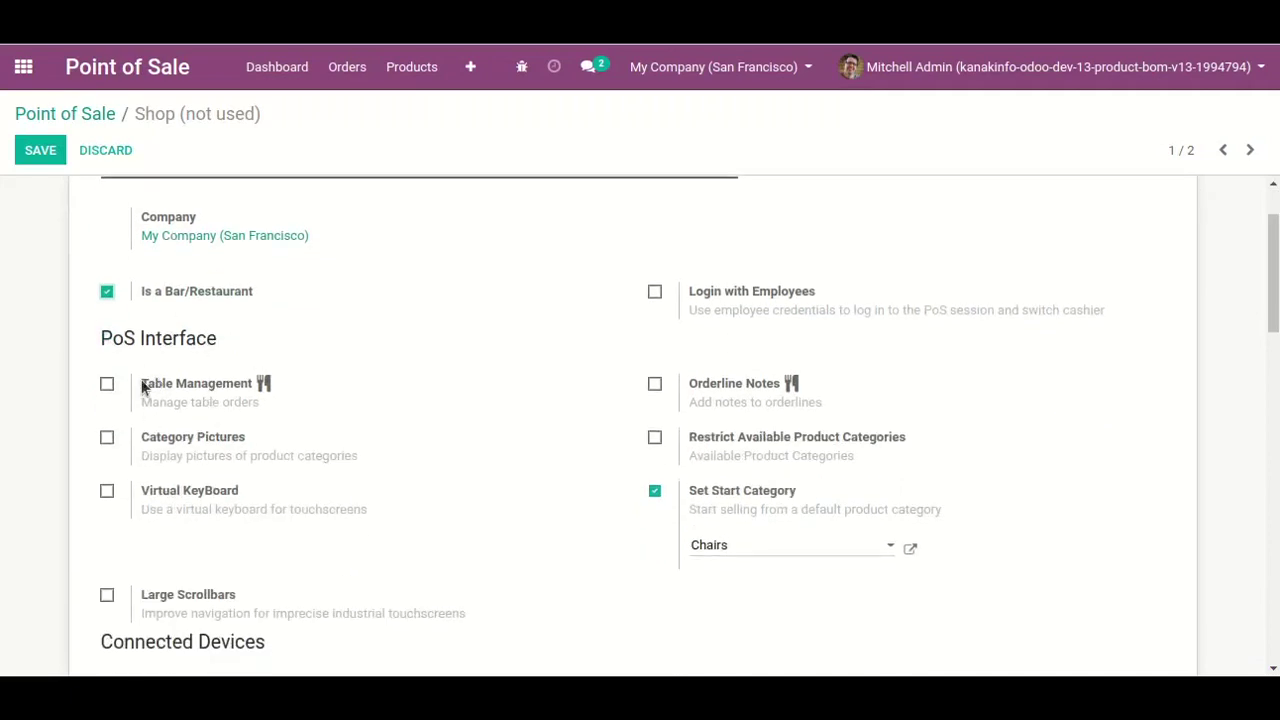
{"action": "left_click", "coordinate": [107, 385]}
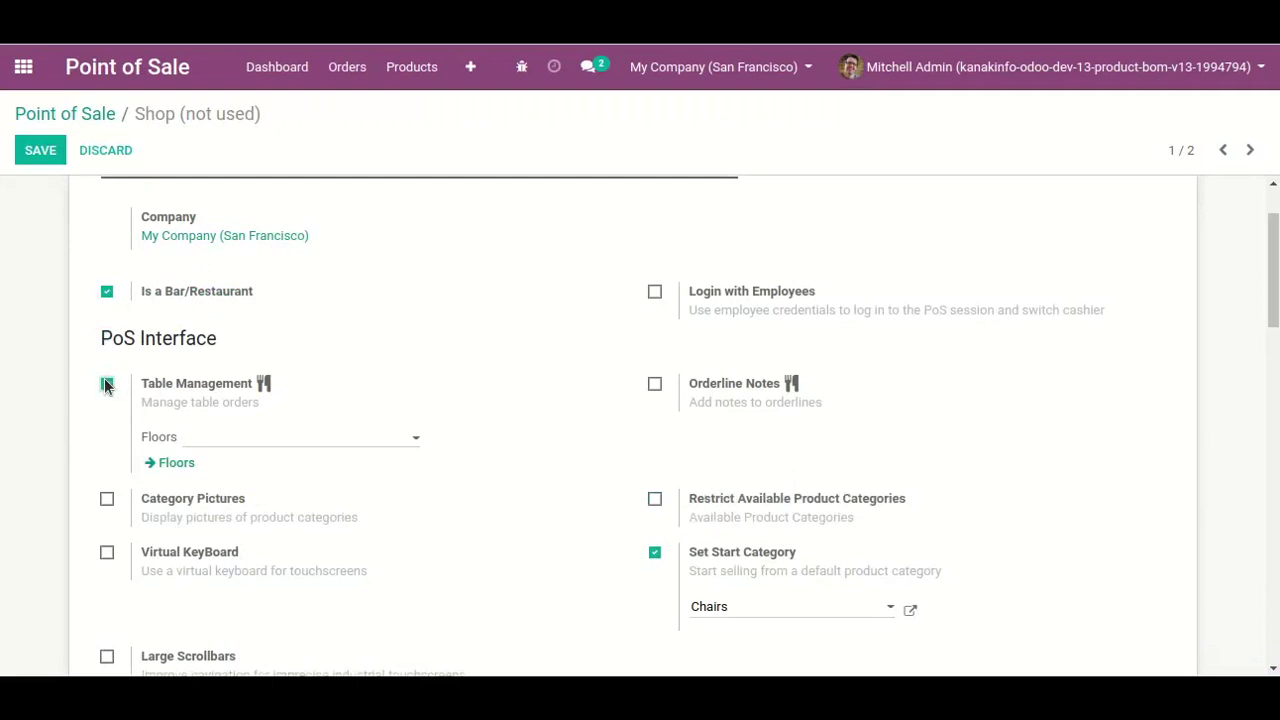
Open the floor plans, review the tables set up on Main Floor, and return to the dashboard
{"action": "left_click", "coordinate": [174, 464]}
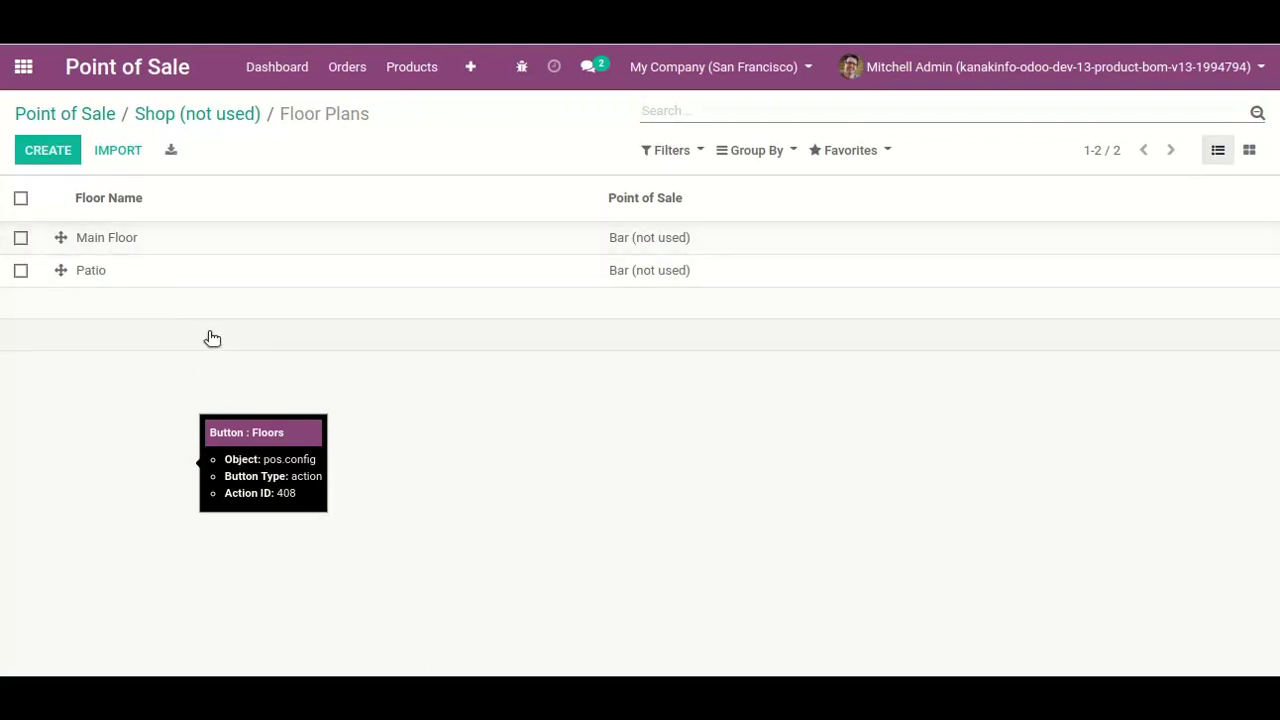
{"action": "left_click", "coordinate": [120, 238]}
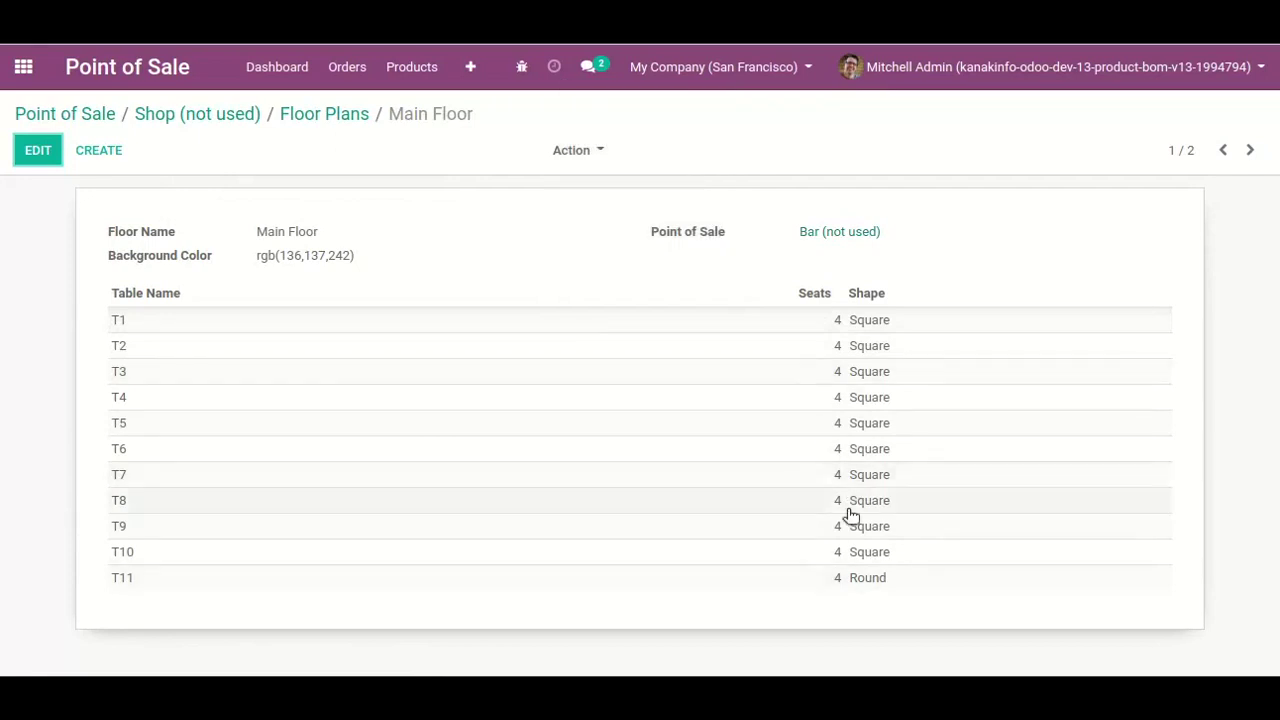
{"action": "left_click", "coordinate": [279, 72]}
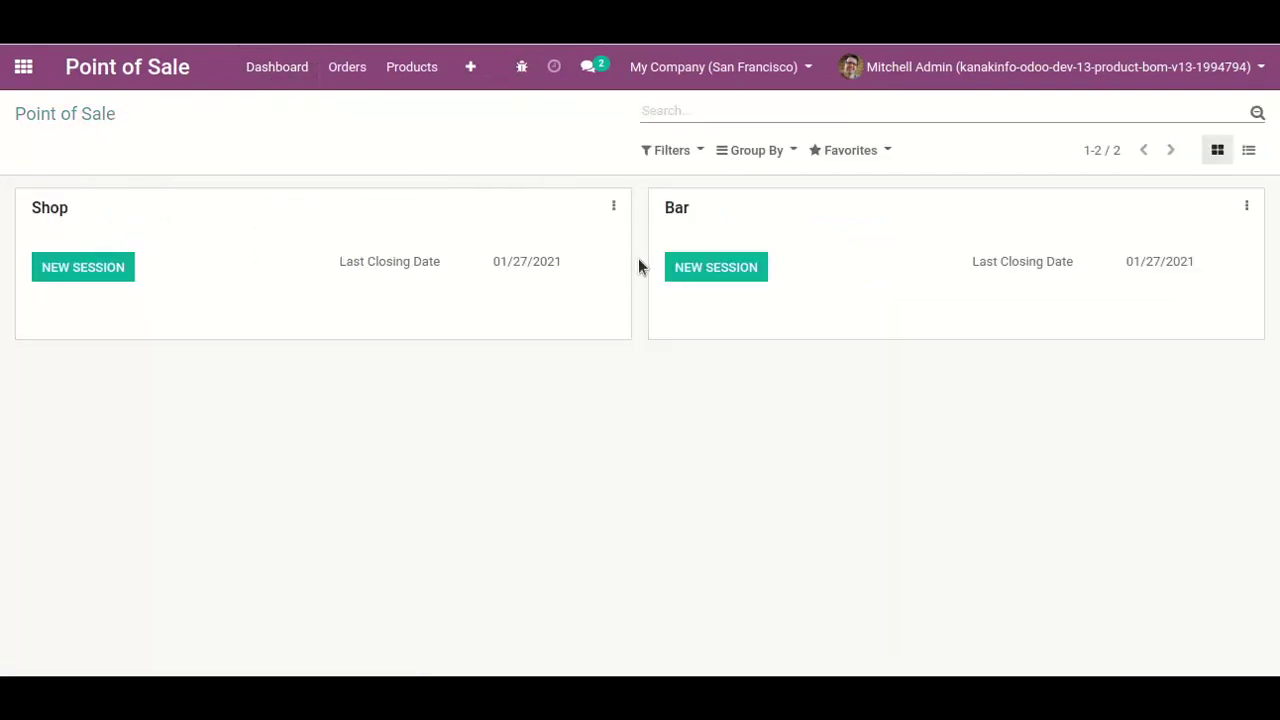
Start a new session for the Bar, dismiss the debug window, and view its table layout
{"action": "left_click", "coordinate": [733, 272]}
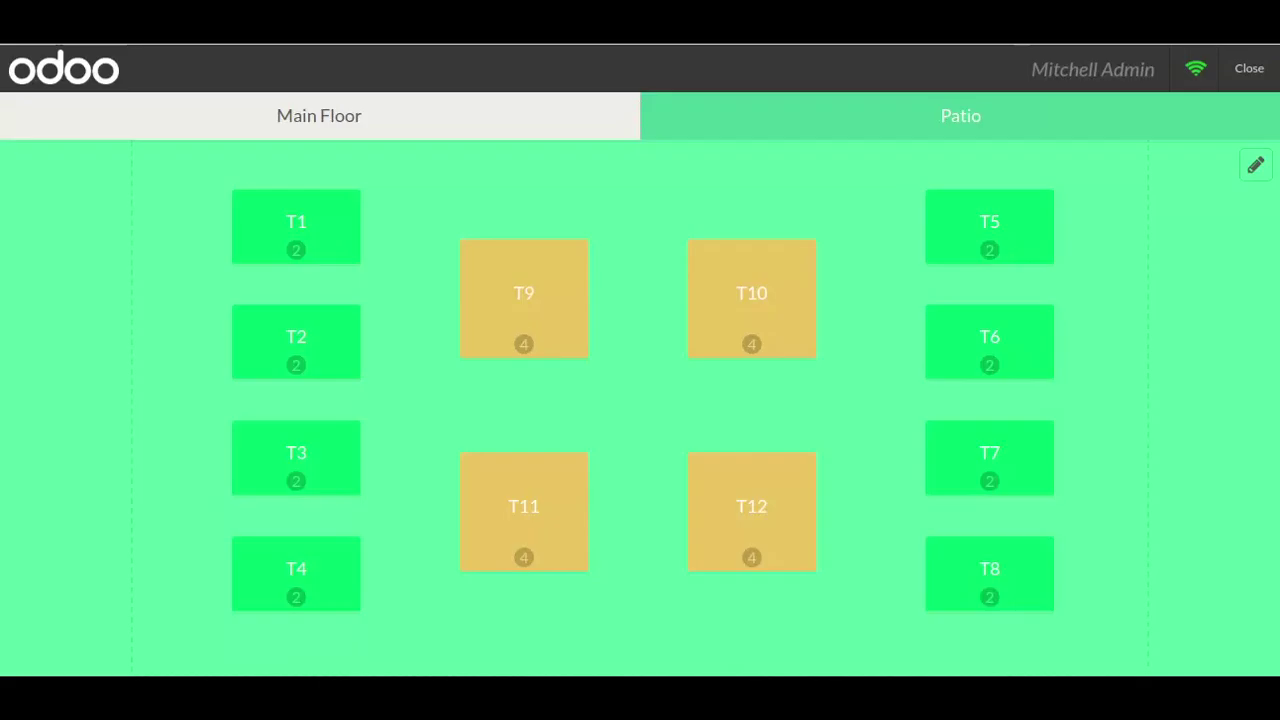
{"action": "left_click", "coordinate": [1249, 68]}
{"action": "left_click", "coordinate": [1249, 70]}
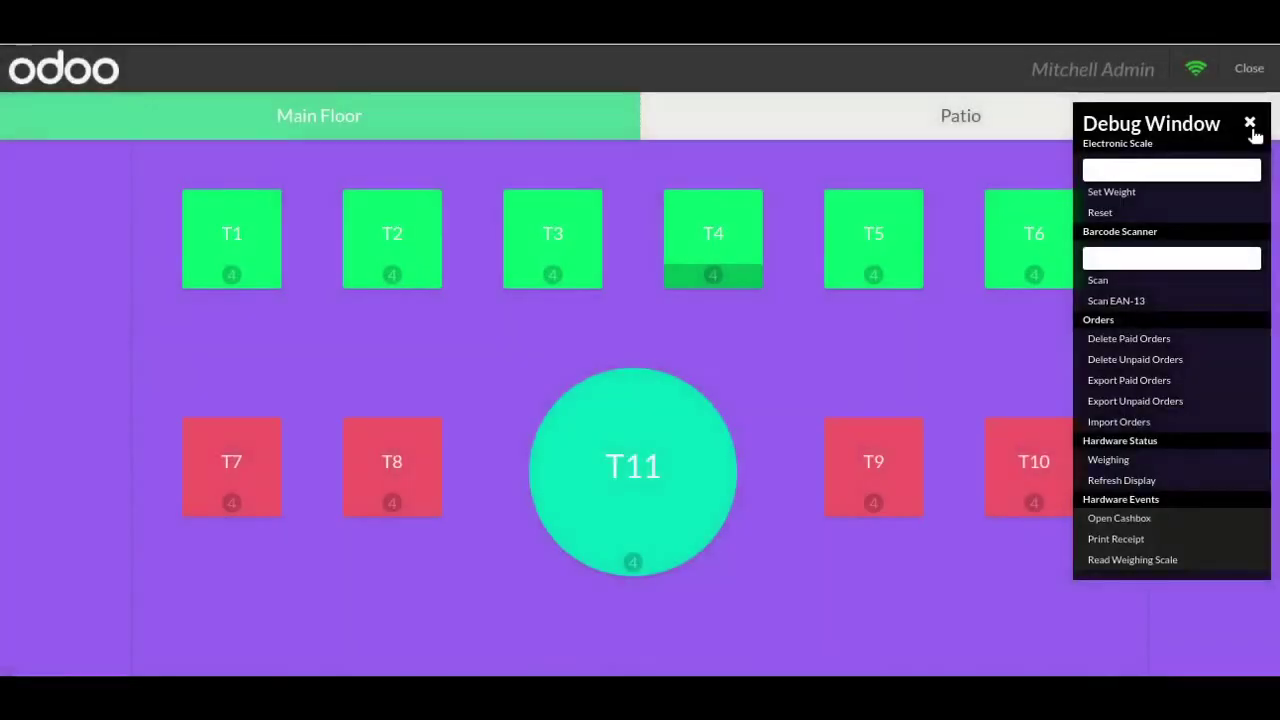
{"action": "left_click", "coordinate": [1250, 124]}
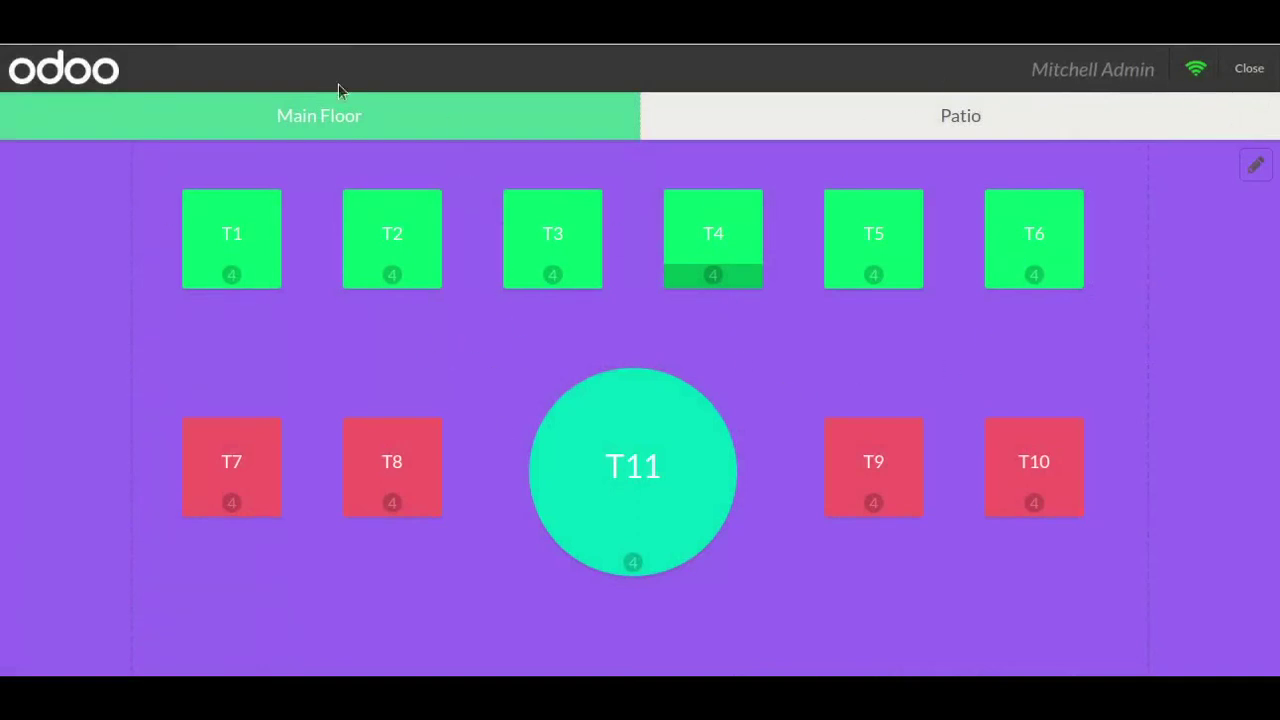
{"action": "left_click", "coordinate": [698, 130]}
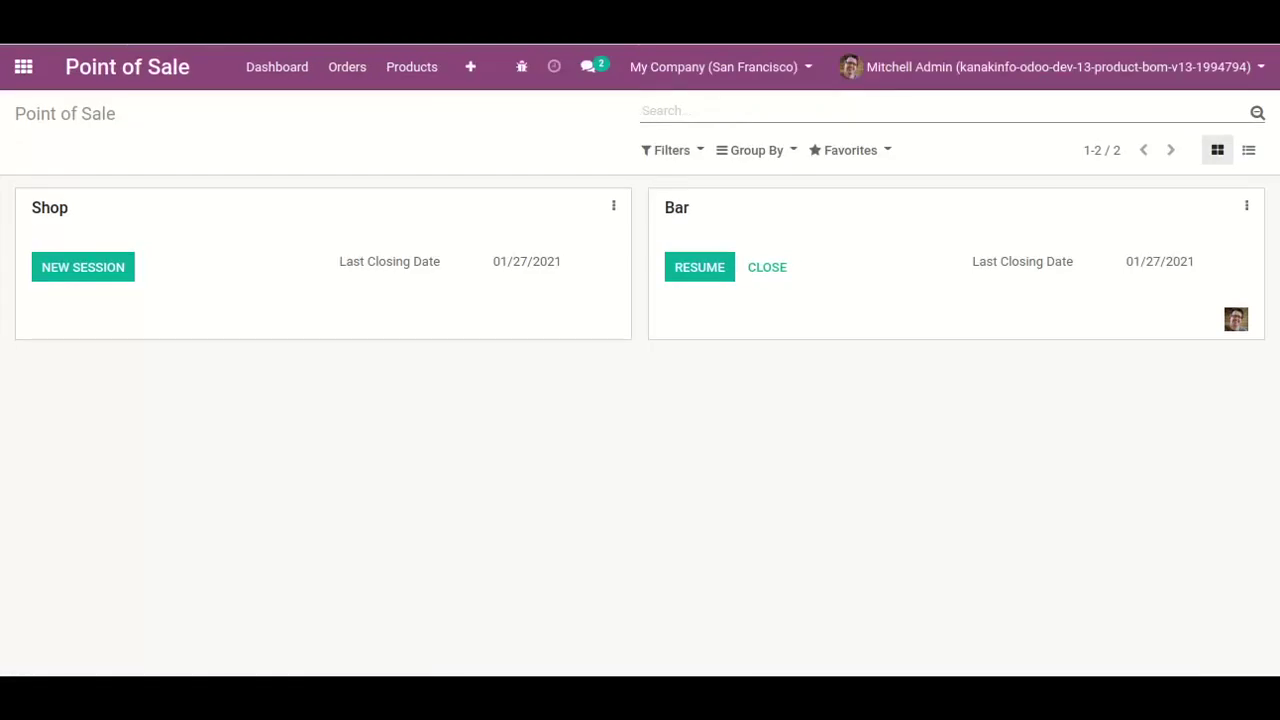
Create and save a product named Burger, marked as a POS BoM product, with a sales price of 20
{"action": "left_click", "coordinate": [395, 72]}
{"action": "left_click", "coordinate": [394, 107]}
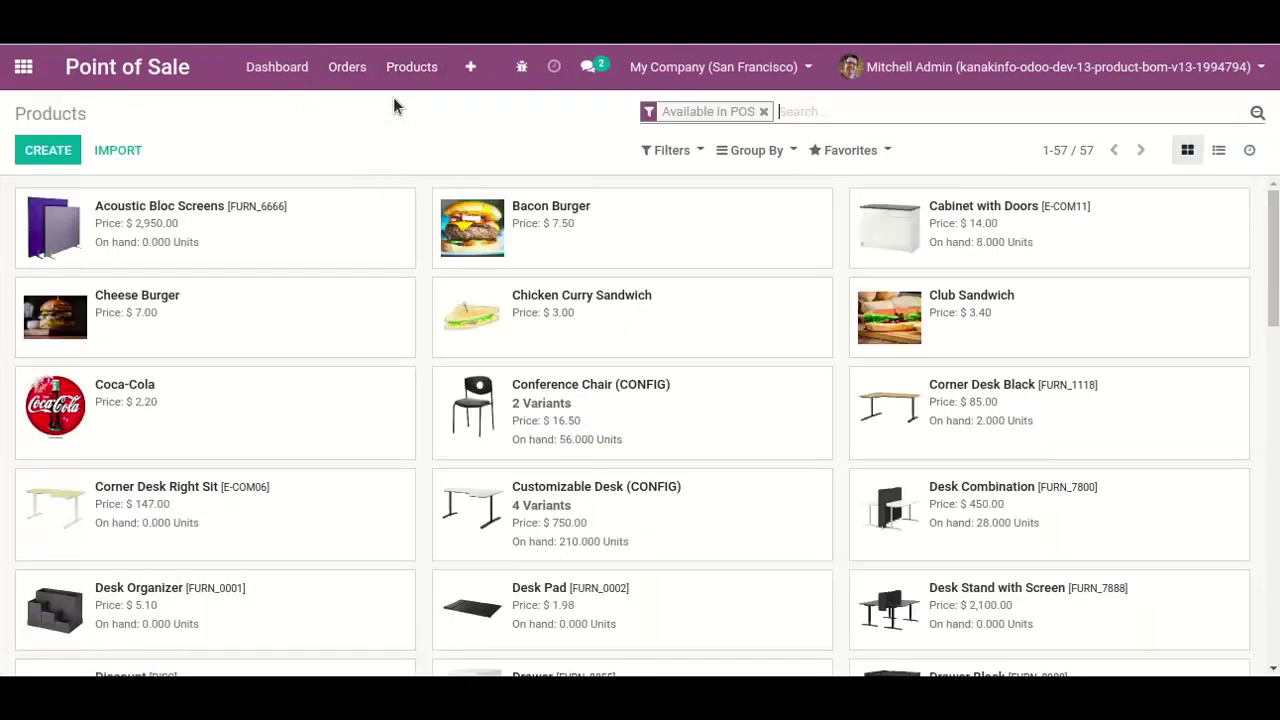
{"action": "left_click", "coordinate": [52, 152]}
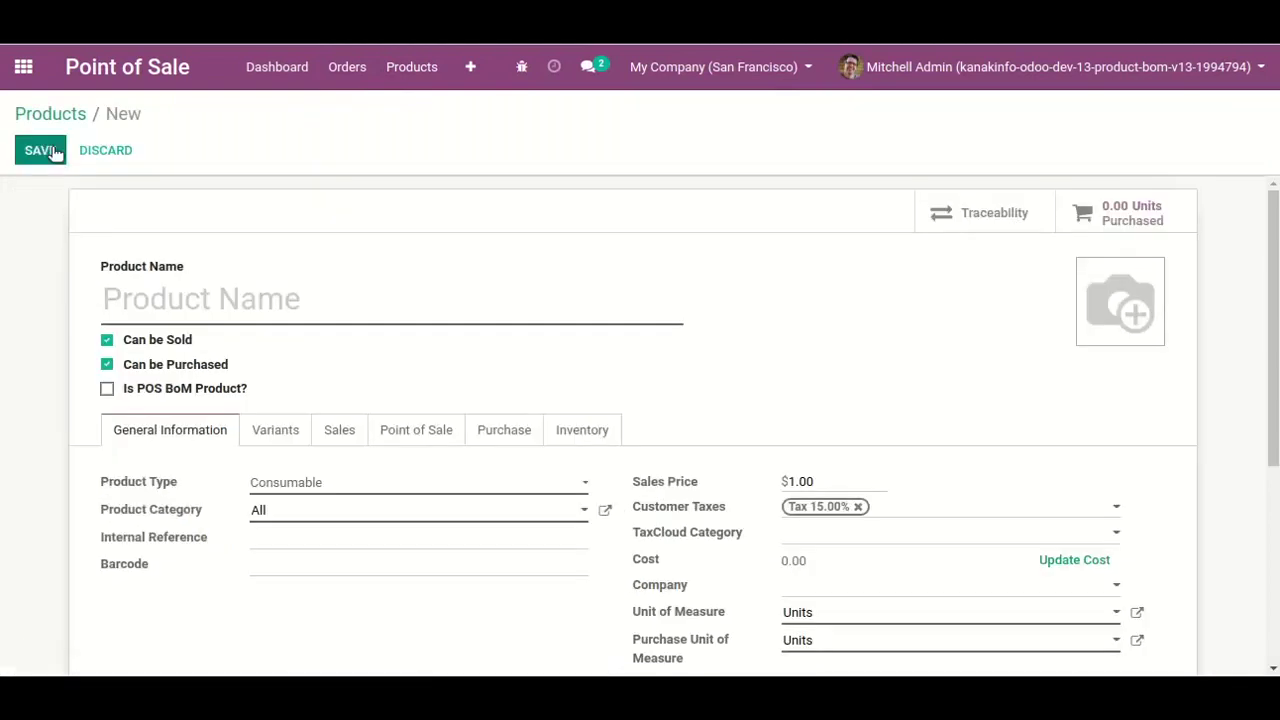
{"action": "type", "text": "Burger"}
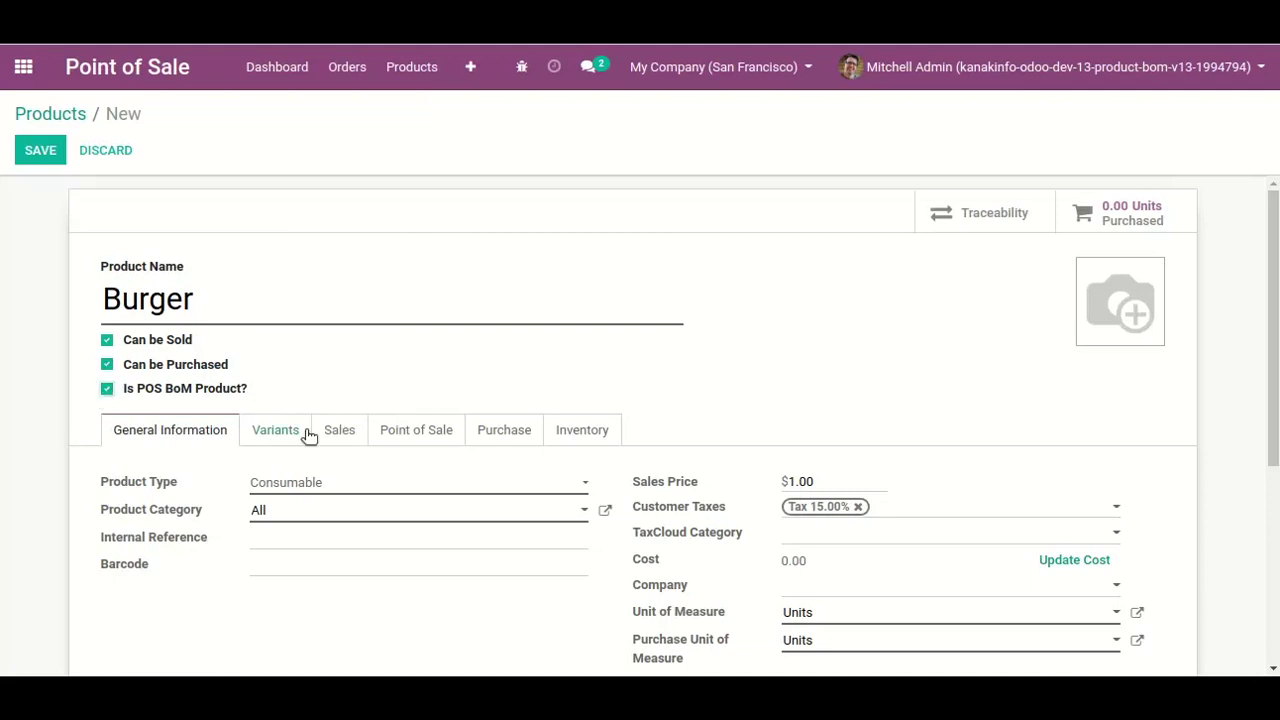
{"action": "left_click", "coordinate": [834, 476]}
{"action": "type", "text": "20"}
{"action": "left_click", "coordinate": [20, 150]}
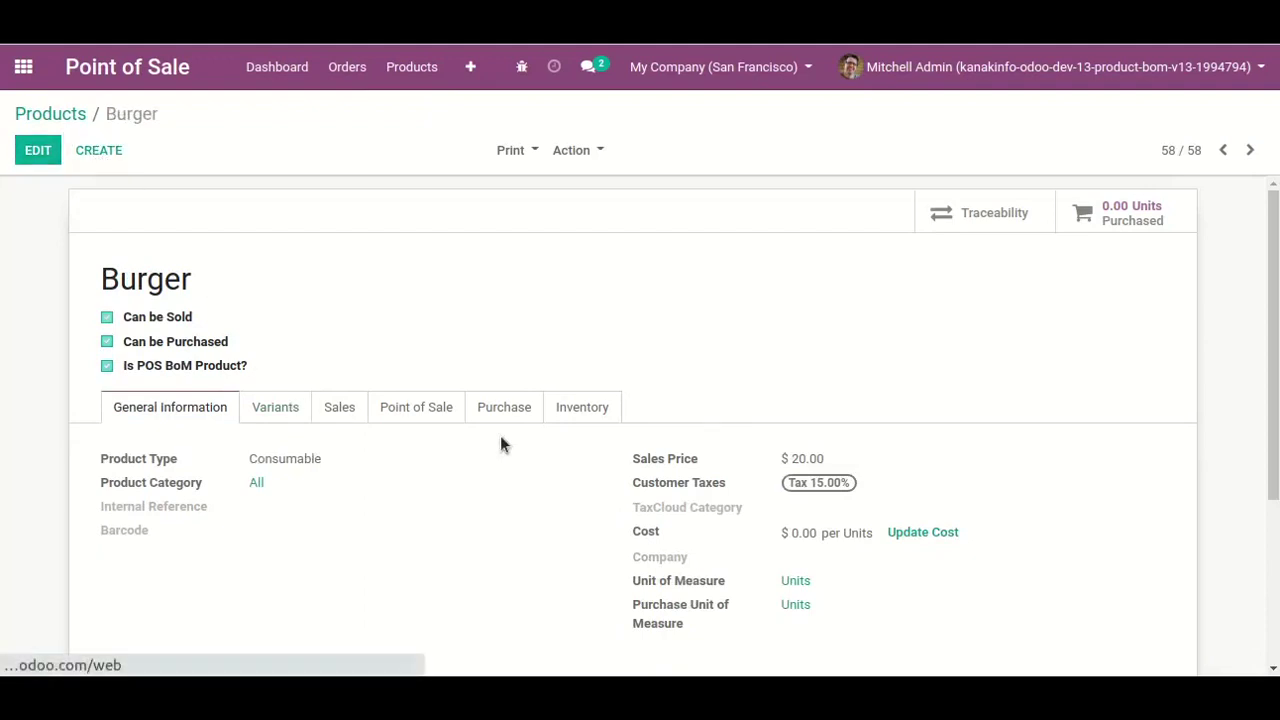
Check the Burger product's point of sale options and return to the product list
{"action": "left_click", "coordinate": [520, 418]}
{"action": "left_click", "coordinate": [423, 418]}
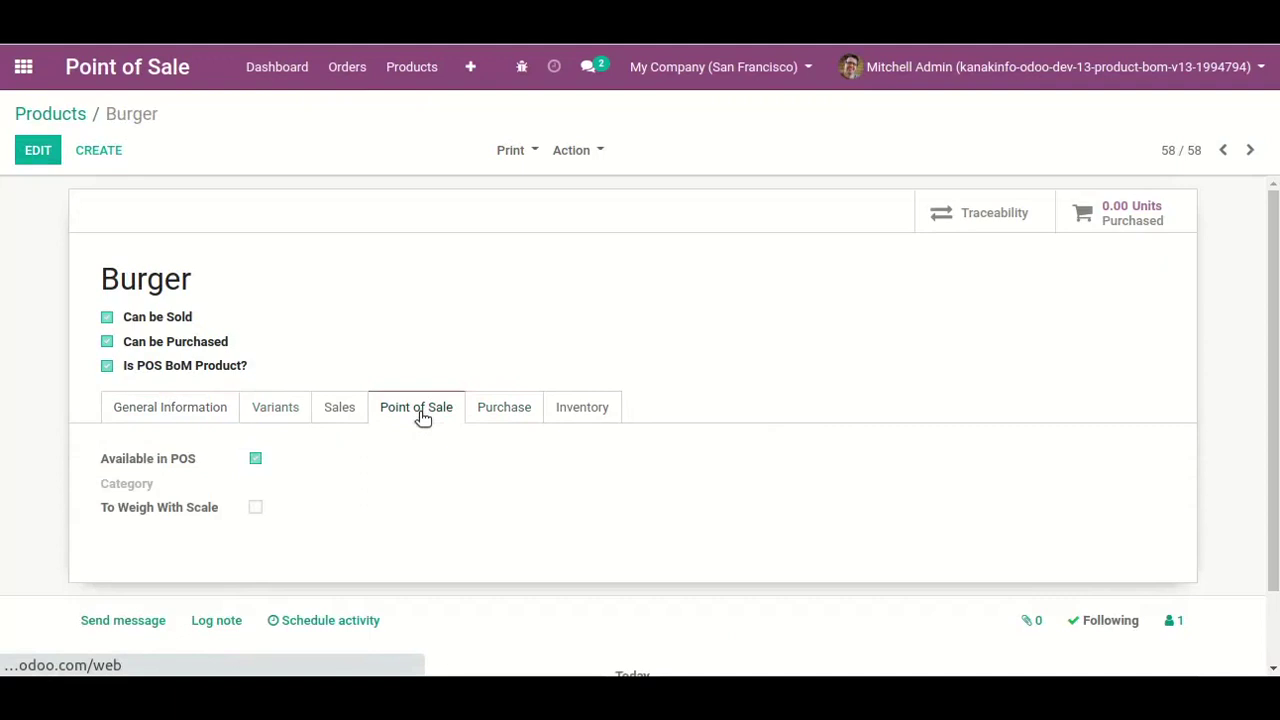
{"action": "left_click", "coordinate": [52, 116]}
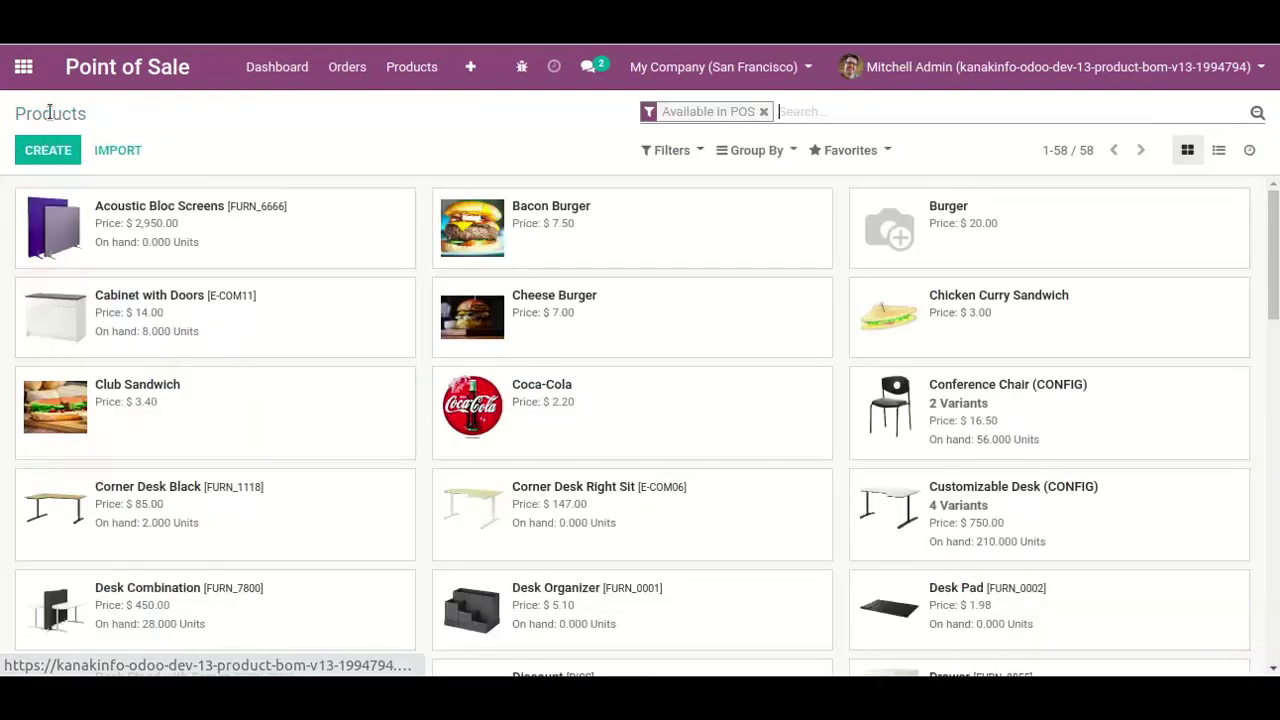
Remove the Available in POS filter from the product list and start a new product named Cheeses
{"action": "left_click", "coordinate": [763, 111]}
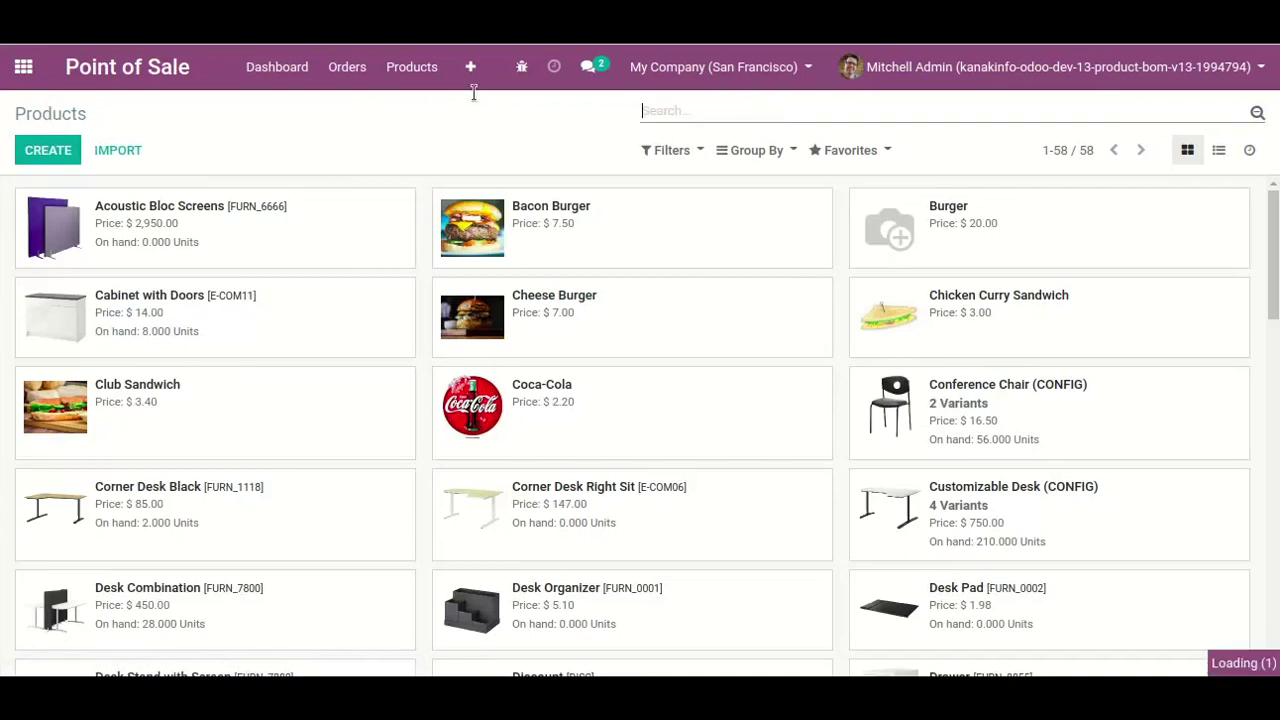
{"action": "left_click", "coordinate": [62, 146]}
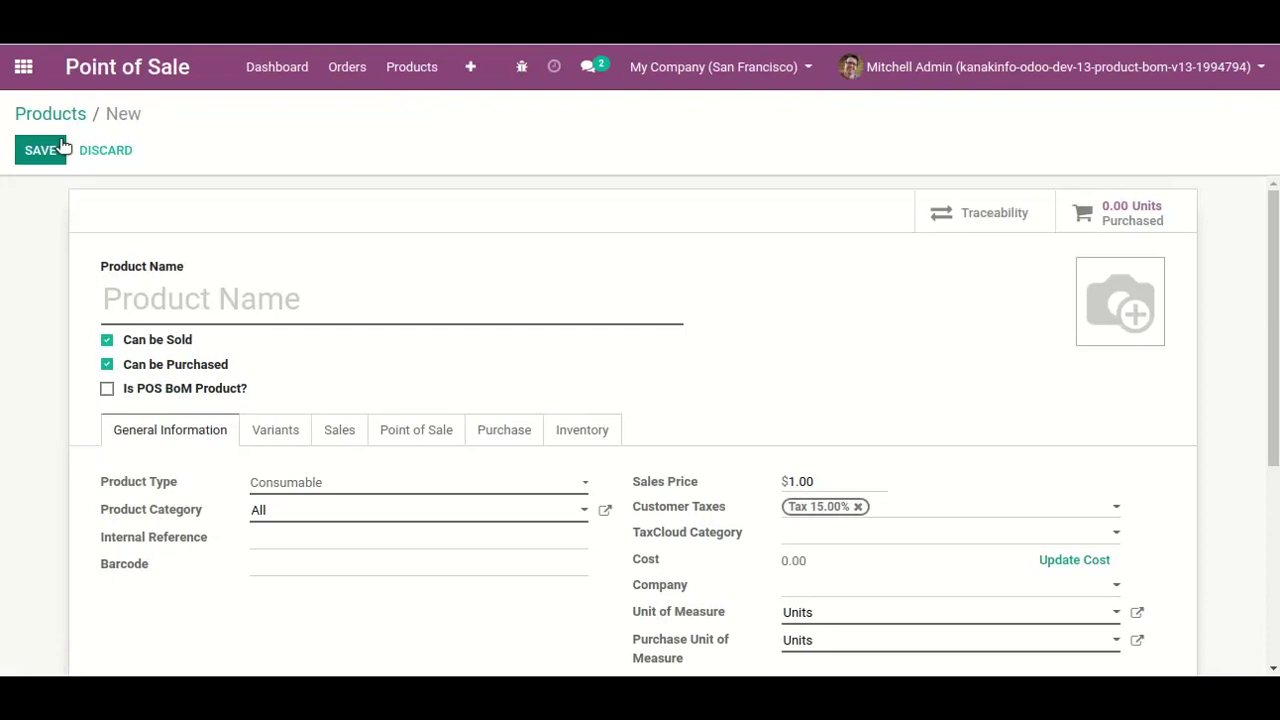
{"action": "left_click", "coordinate": [172, 298]}
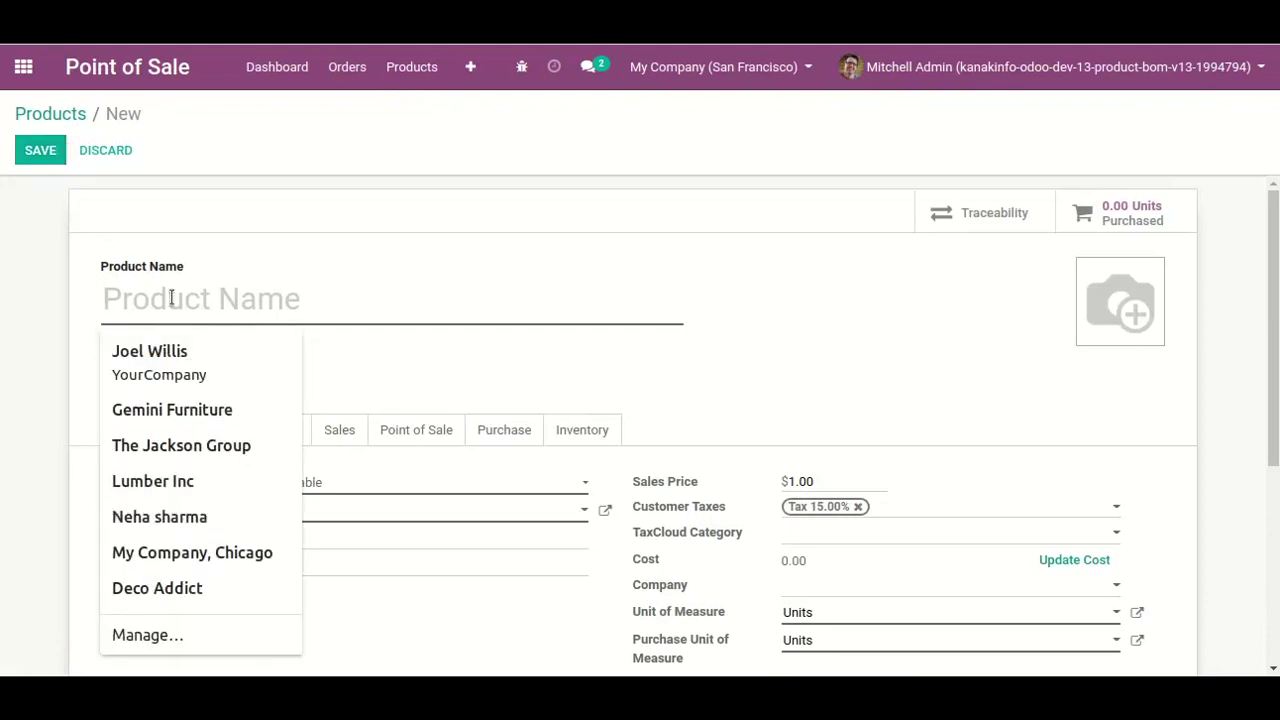
{"action": "type", "text": "Ch"}
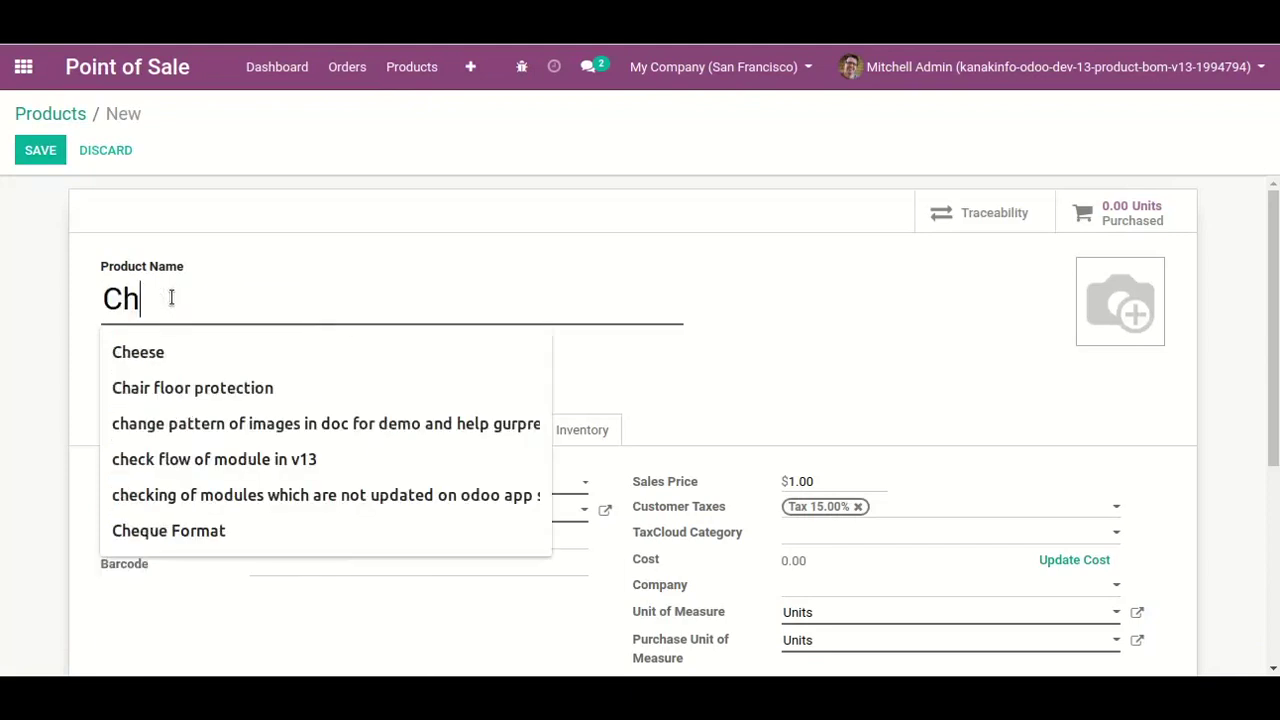
{"action": "type", "text": "eeses"}
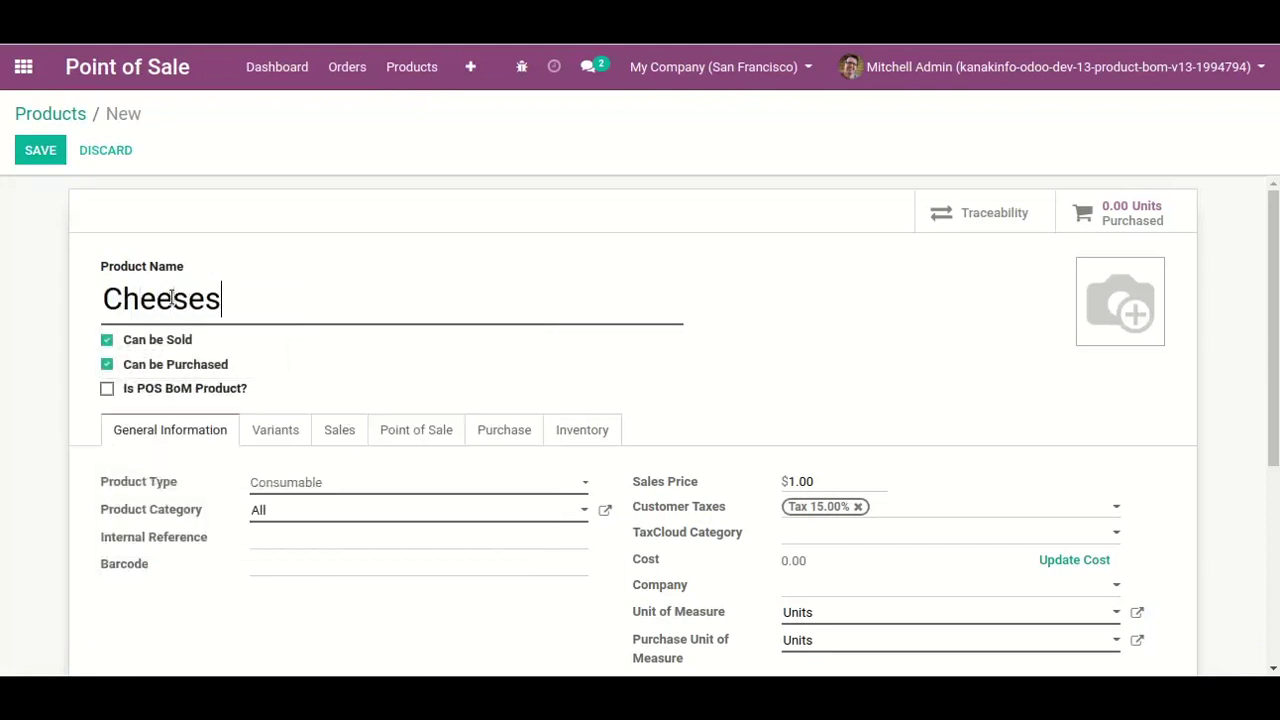
Set the Cheeses product type to Storable Product and save the record
{"action": "scroll", "coordinate": [330, 425], "scroll_direction": "down", "scroll_amount": 1}
{"action": "left_click", "coordinate": [366, 385]}
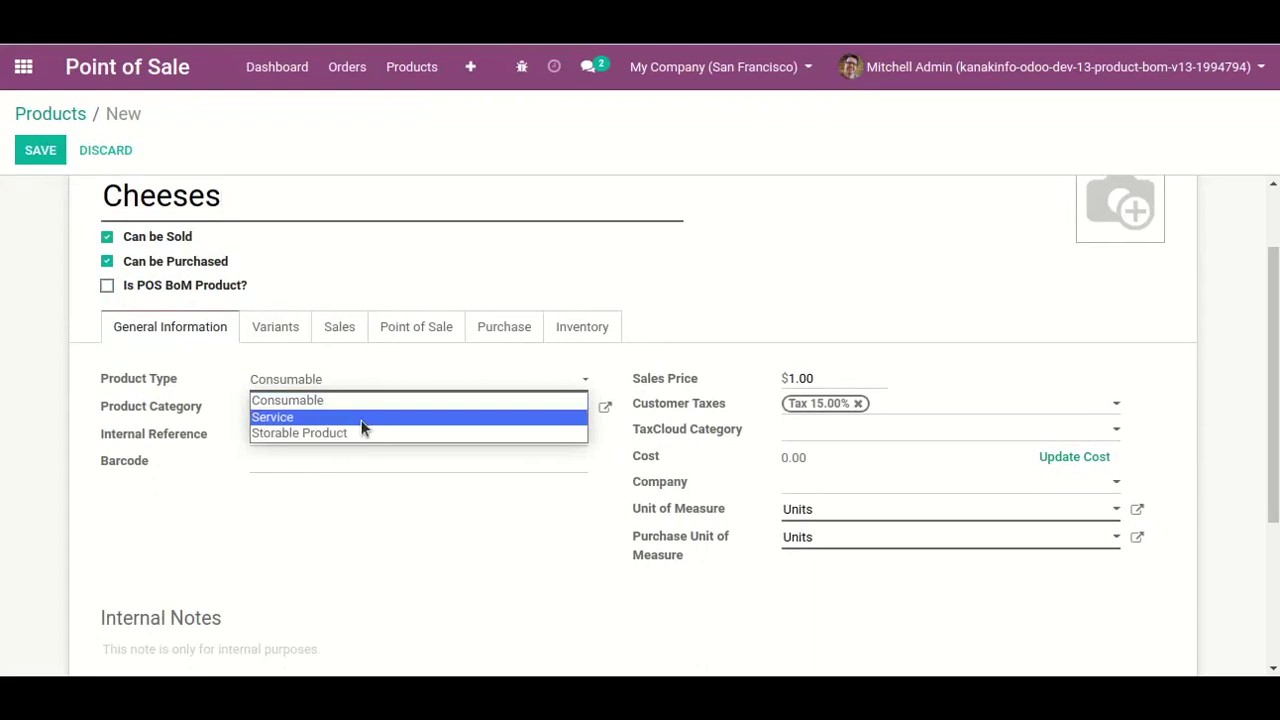
{"action": "left_click", "coordinate": [356, 433]}
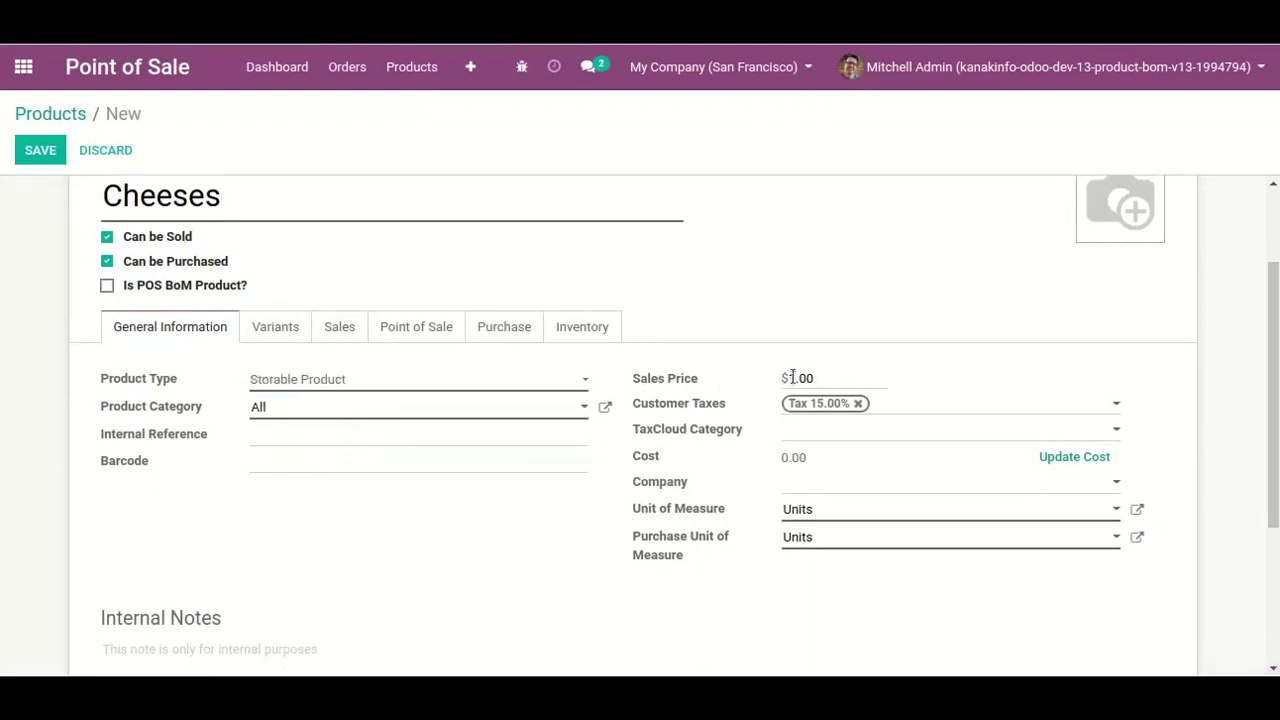
{"action": "scroll", "coordinate": [431, 294], "scroll_direction": "up", "scroll_amount": 2}
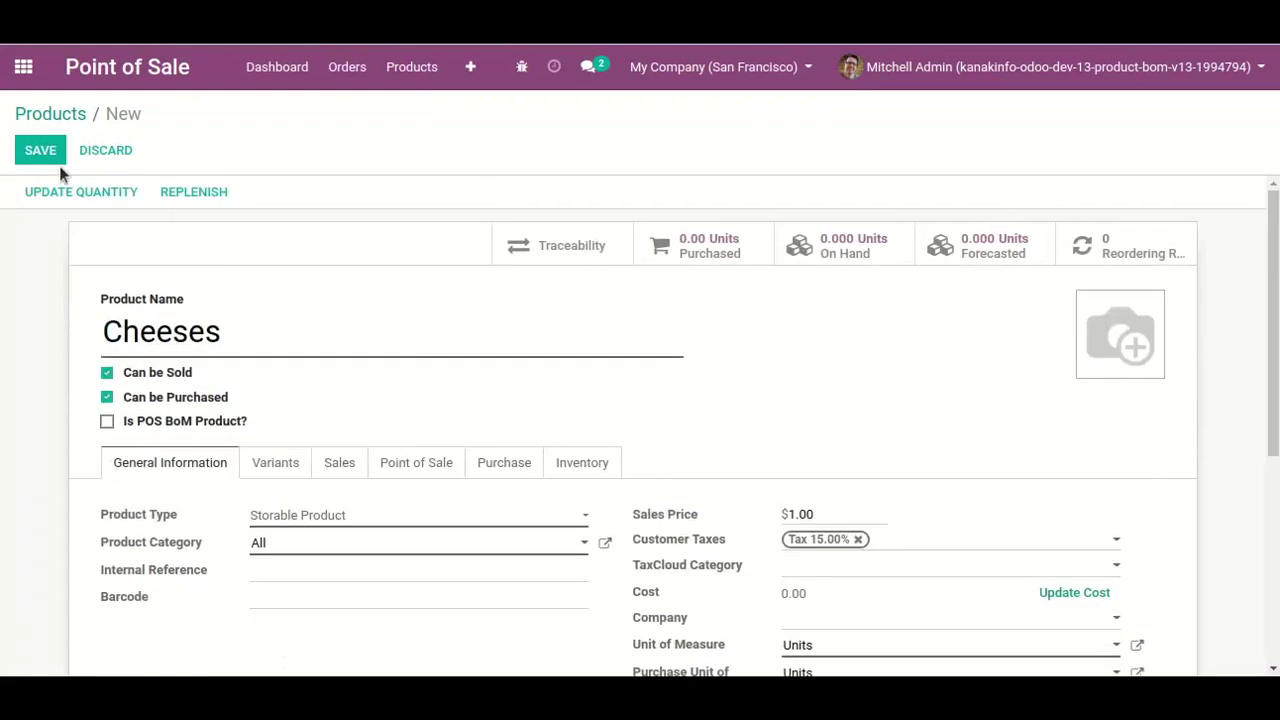
{"action": "left_click", "coordinate": [40, 152]}
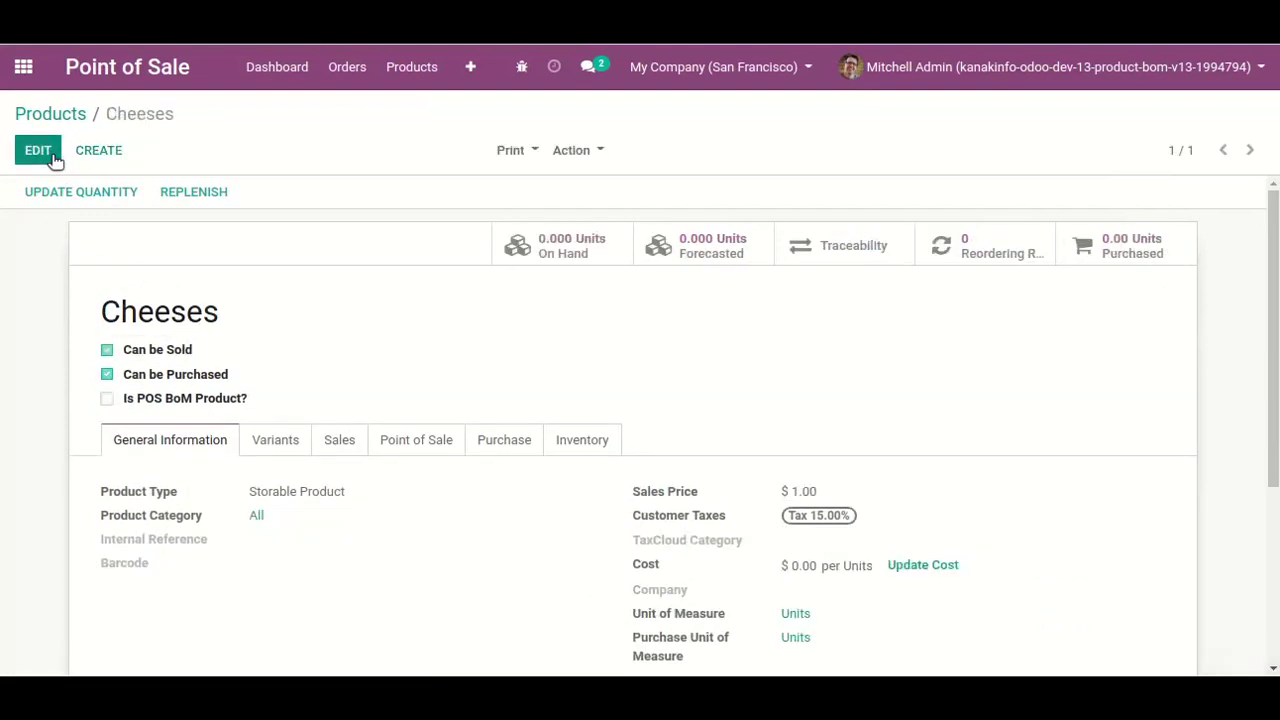
Add an on-hand quantity of 10 units for Cheeses, save it, and return to the product
{"action": "left_click", "coordinate": [518, 245]}
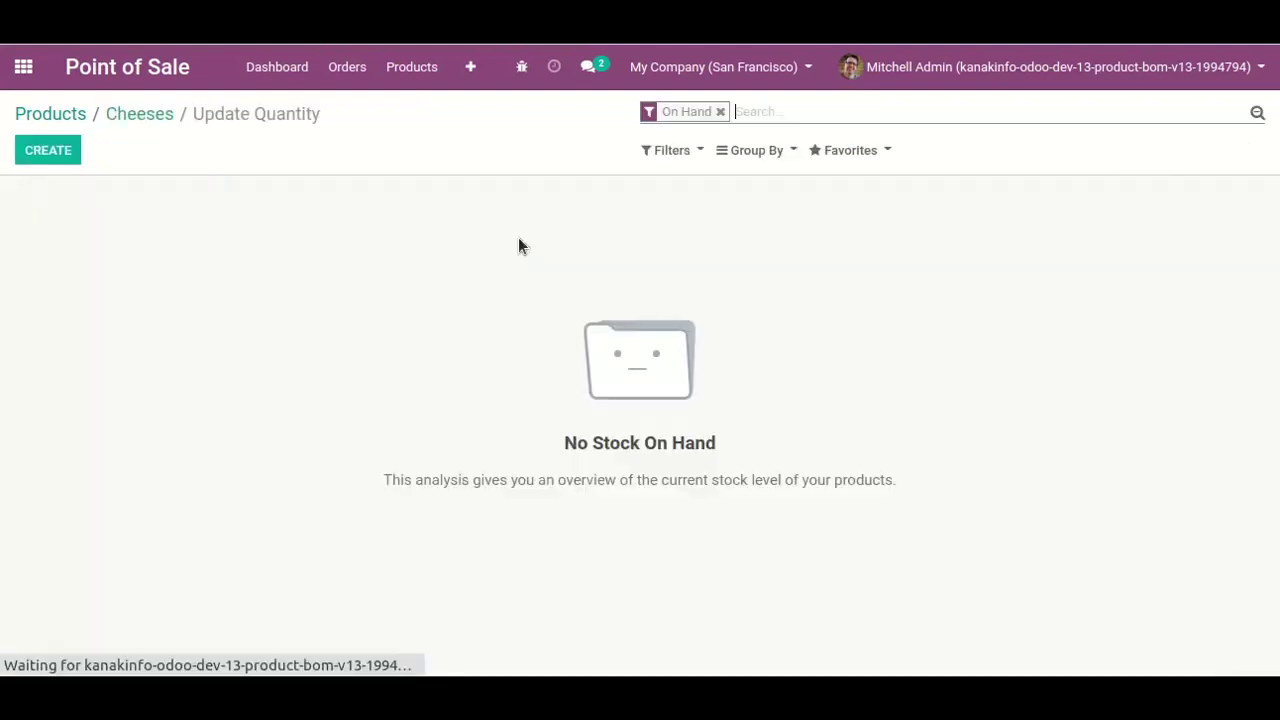
{"action": "left_click", "coordinate": [60, 150]}
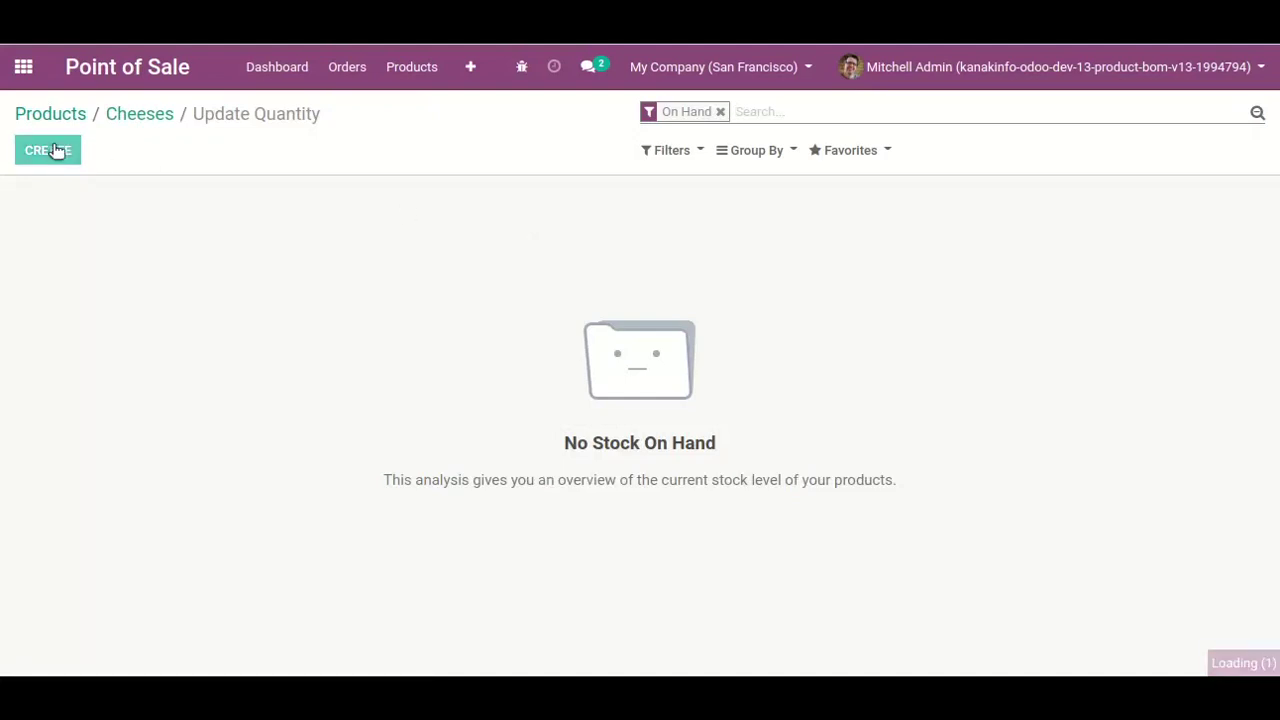
{"action": "type", "text": "10"}
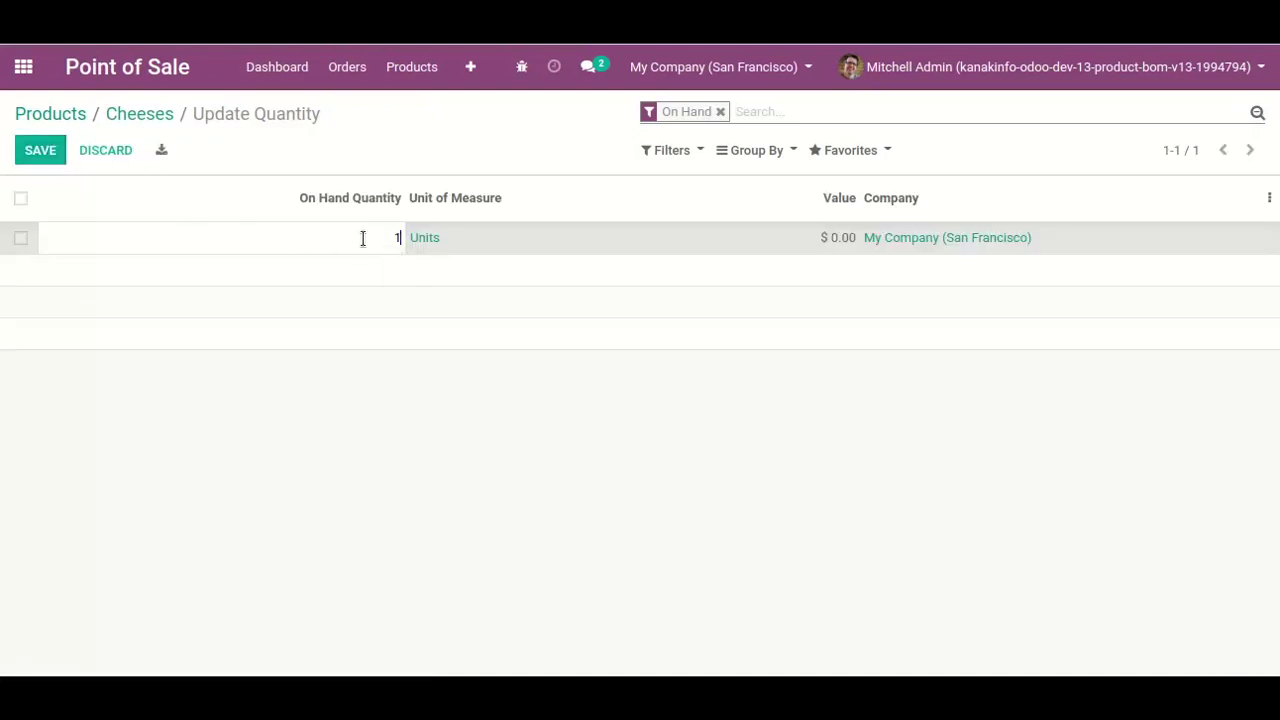
{"action": "left_click", "coordinate": [36, 150]}
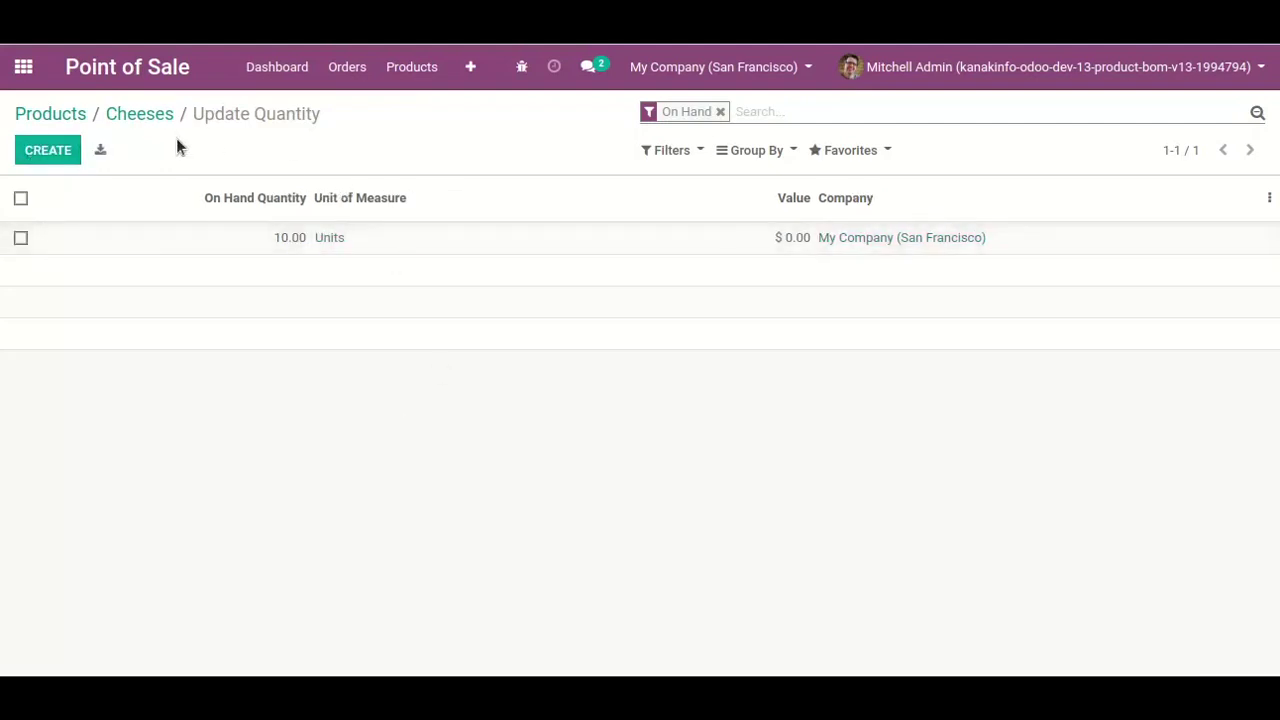
{"action": "left_click", "coordinate": [148, 118]}
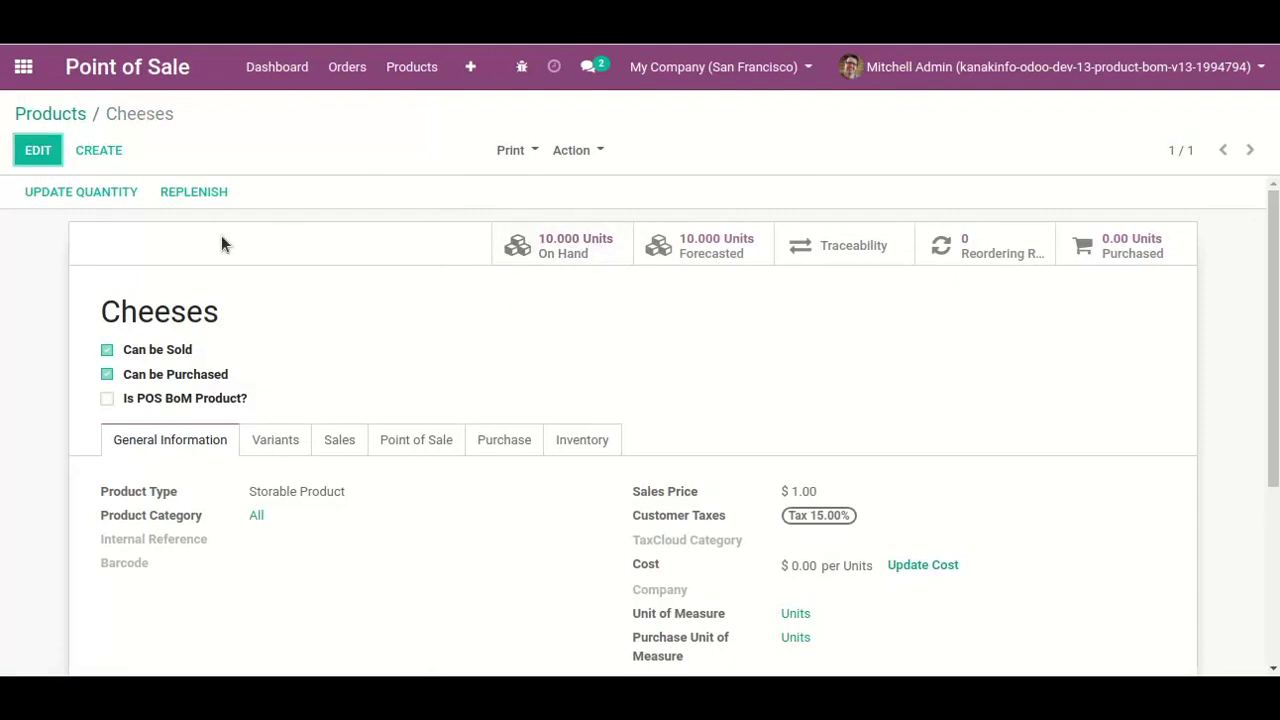
Start a new product named Veggies
{"action": "left_click", "coordinate": [100, 155]}
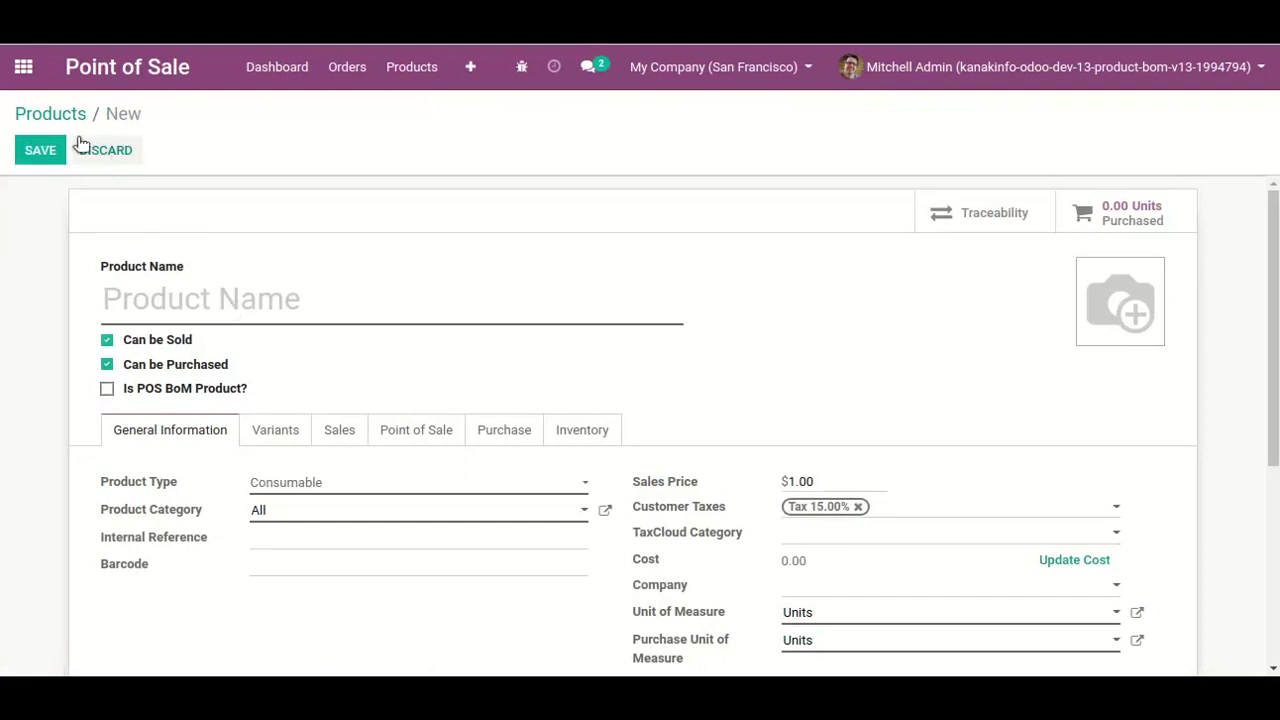
{"action": "type", "text": "Veggies"}
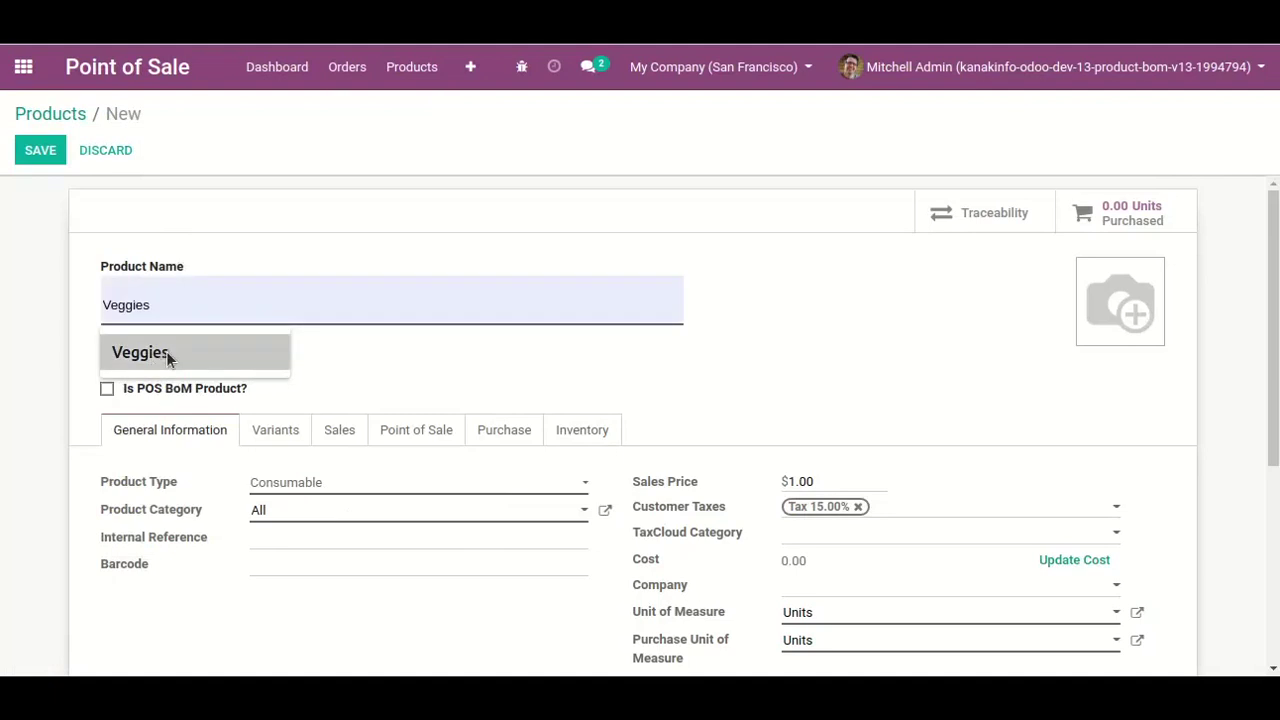
{"action": "left_click", "coordinate": [166, 351]}
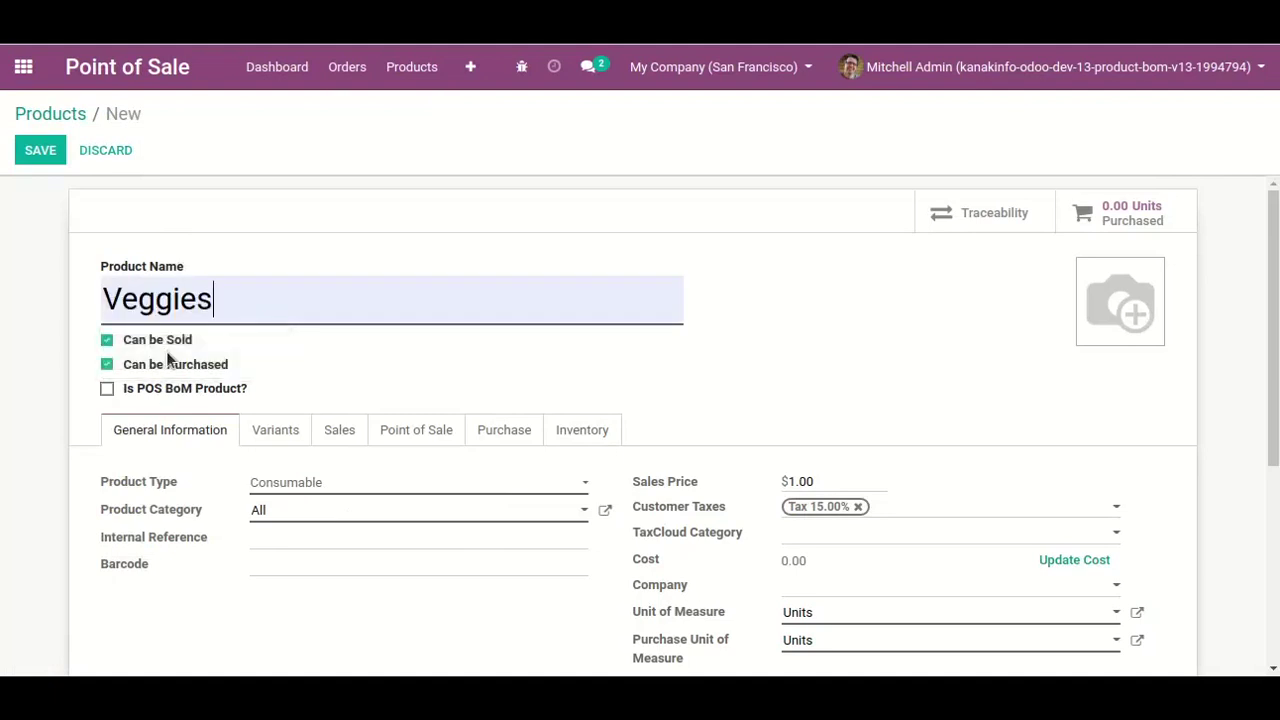
Set the Veggies product type to Storable Product and save the record
{"action": "left_click", "coordinate": [307, 482]}
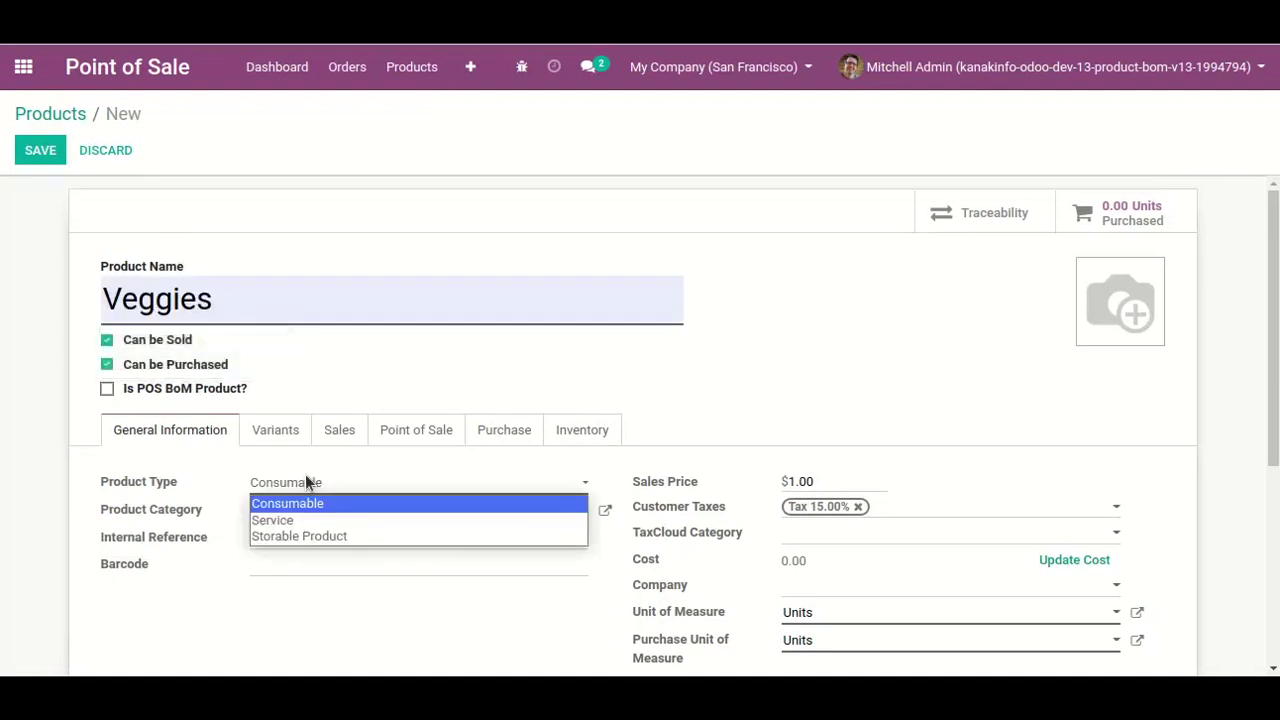
{"action": "left_click", "coordinate": [292, 536]}
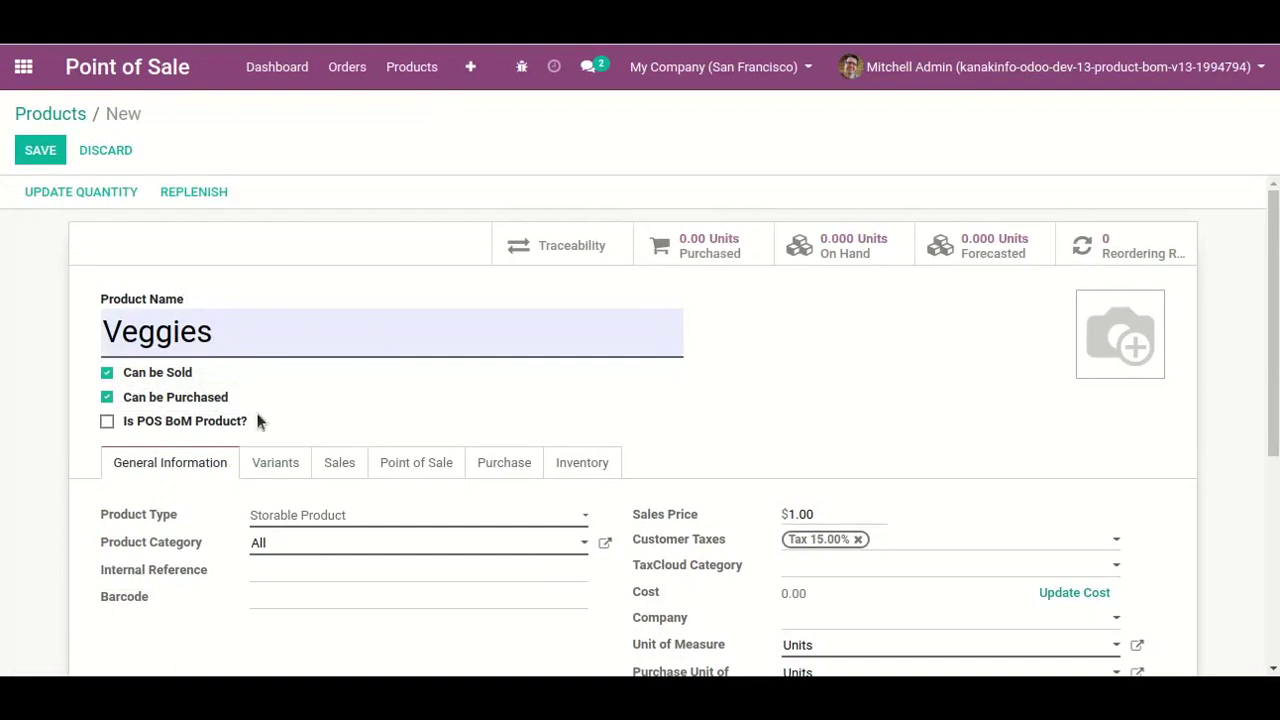
{"action": "left_click", "coordinate": [40, 151]}
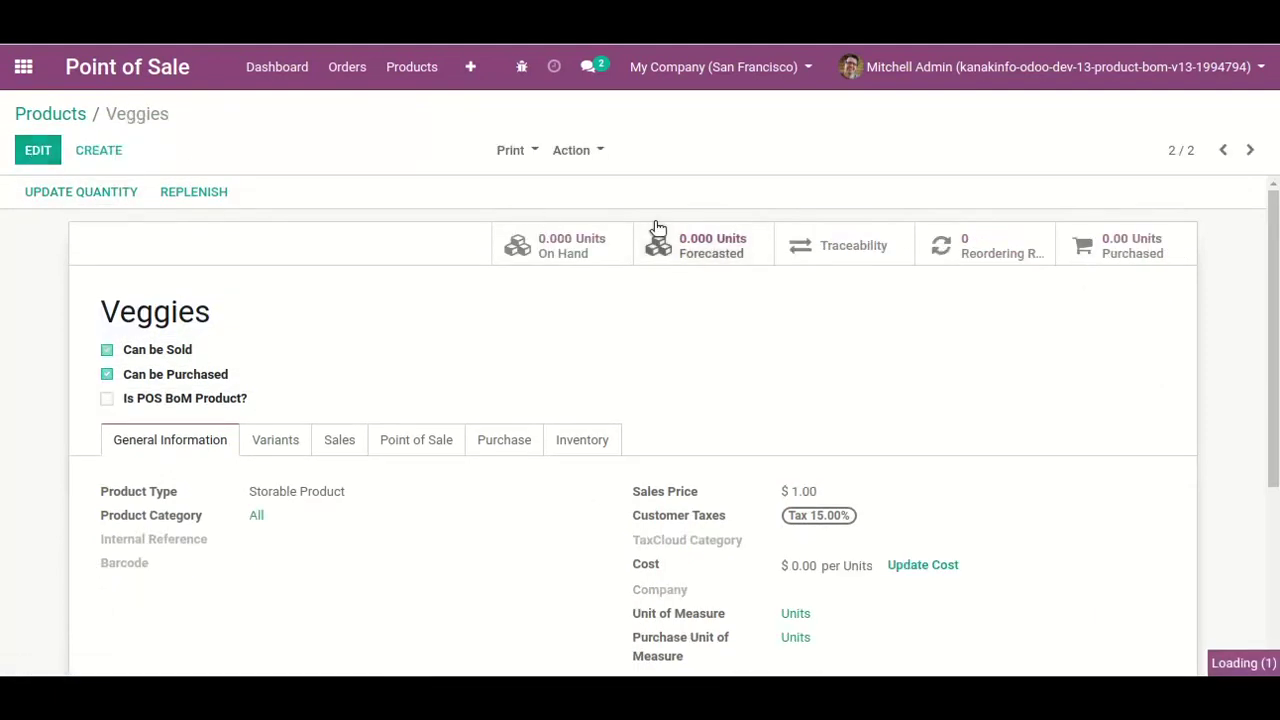
Add an on-hand quantity of 15 units for Veggies, save it, and return to the product
{"action": "left_click", "coordinate": [572, 240]}
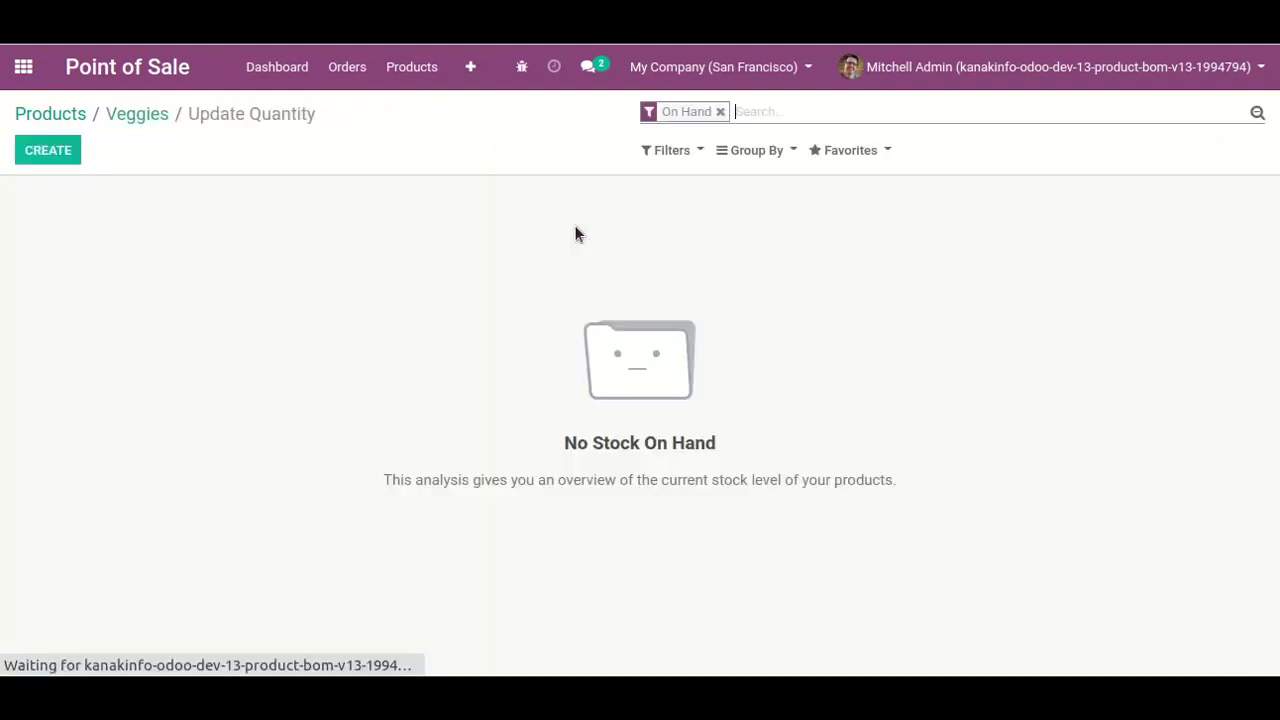
{"action": "left_click", "coordinate": [63, 147]}
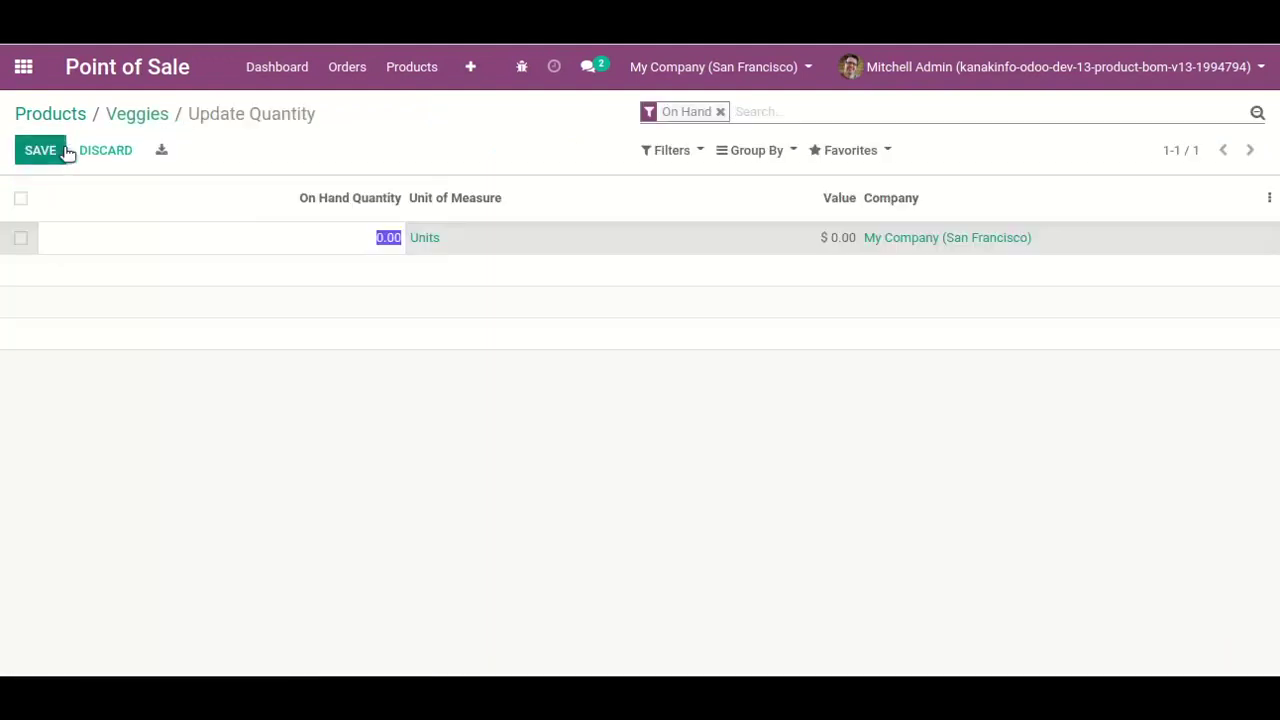
{"action": "type", "text": "1"}
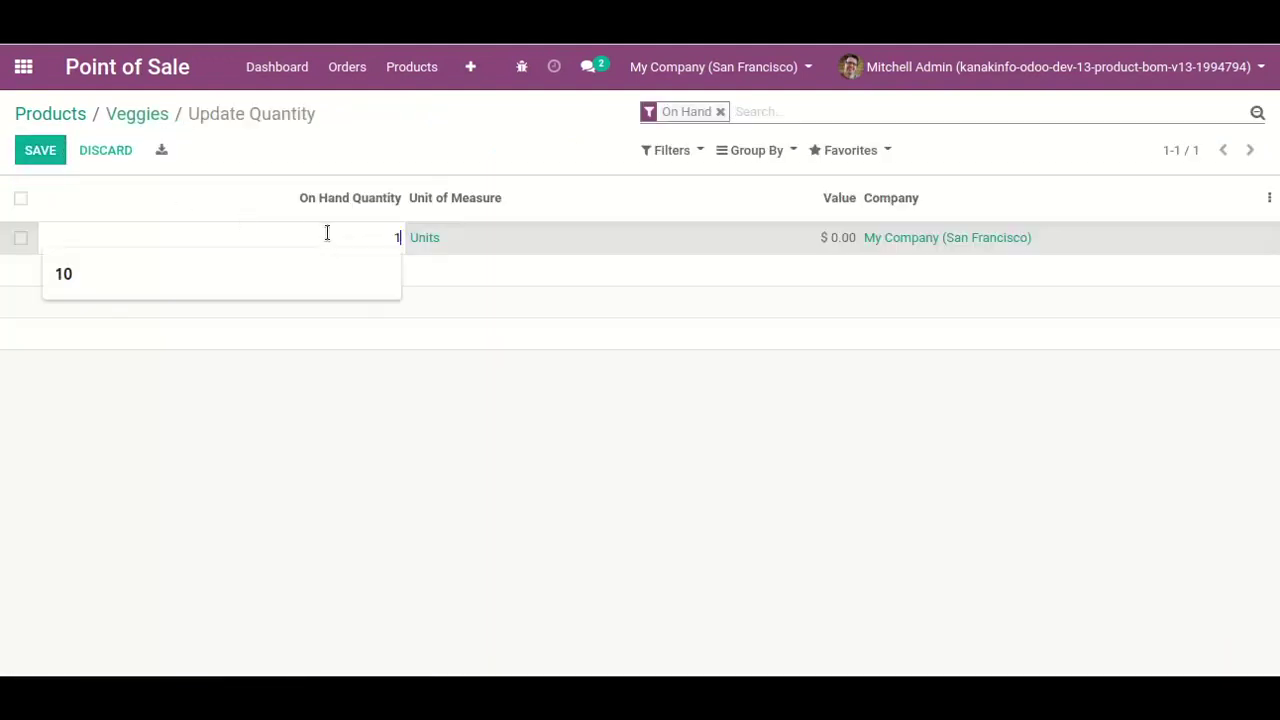
{"action": "type", "text": "5"}
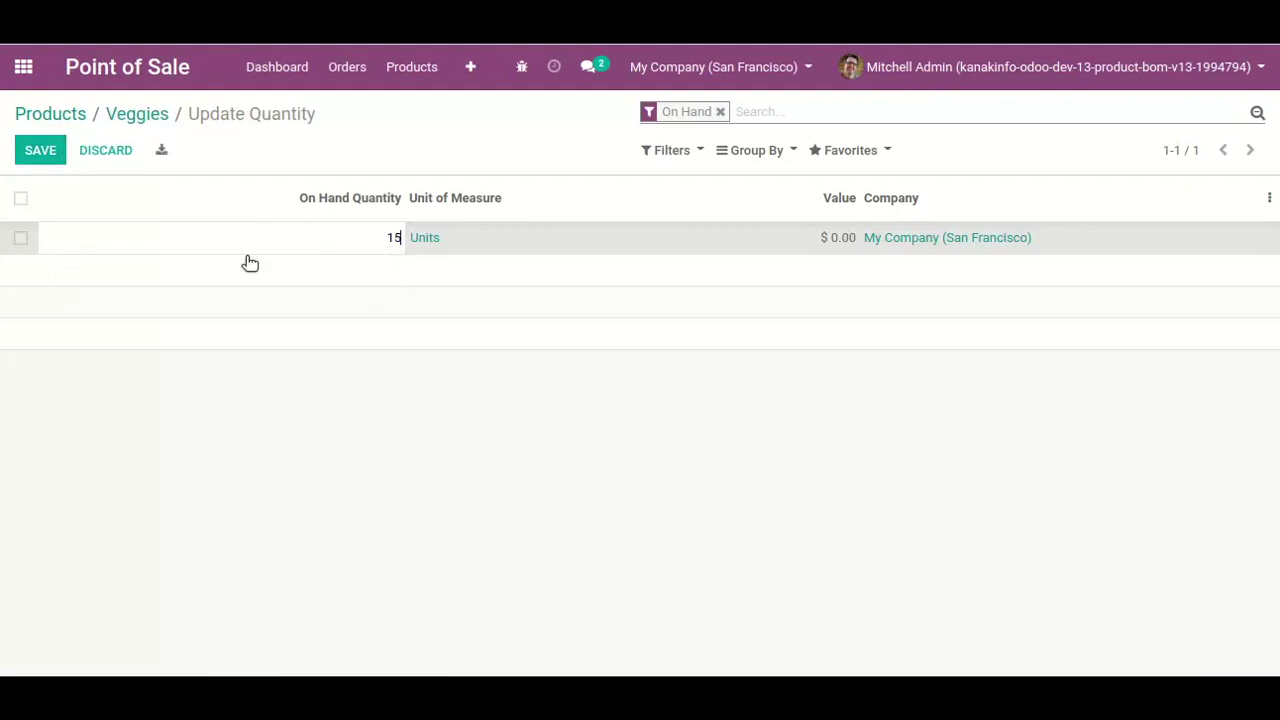
{"action": "left_click", "coordinate": [30, 148]}
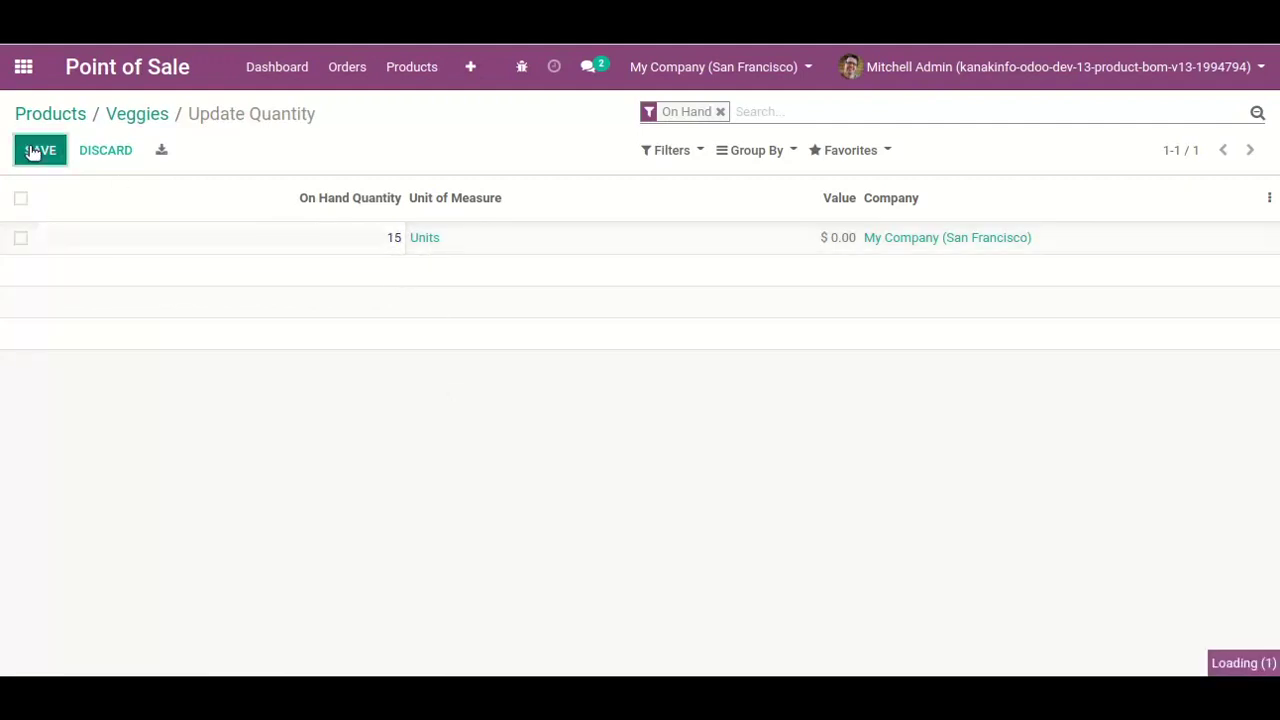
{"action": "left_click", "coordinate": [136, 116]}
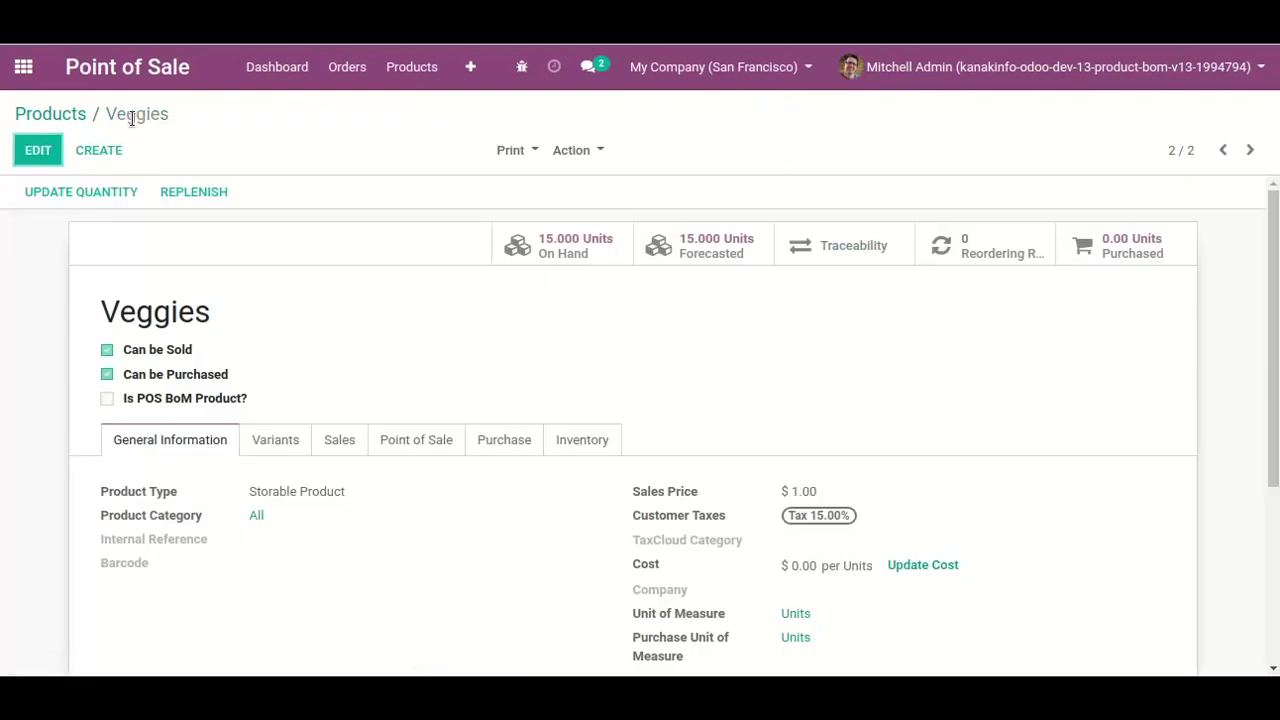
Create and save a storable product named Sauce with a sales price of $0.5
{"action": "left_click", "coordinate": [85, 150]}
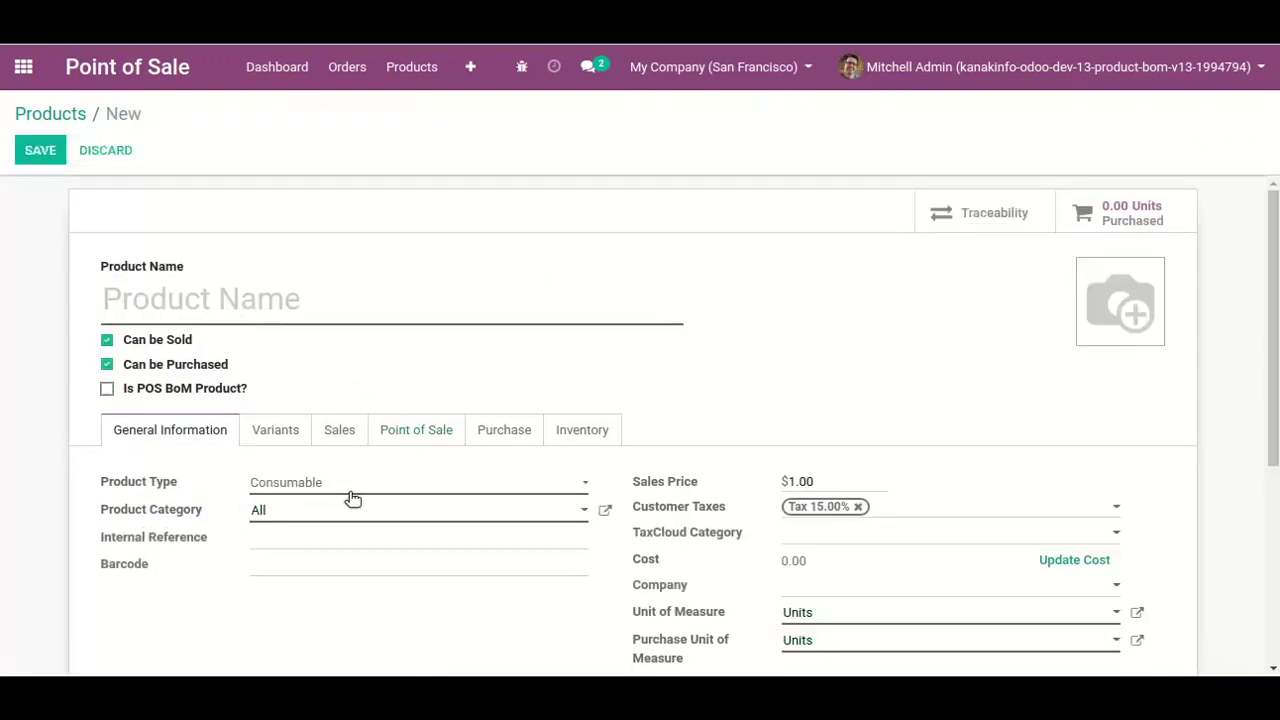
{"action": "left_click", "coordinate": [247, 316]}
{"action": "type", "text": "Sauce"}
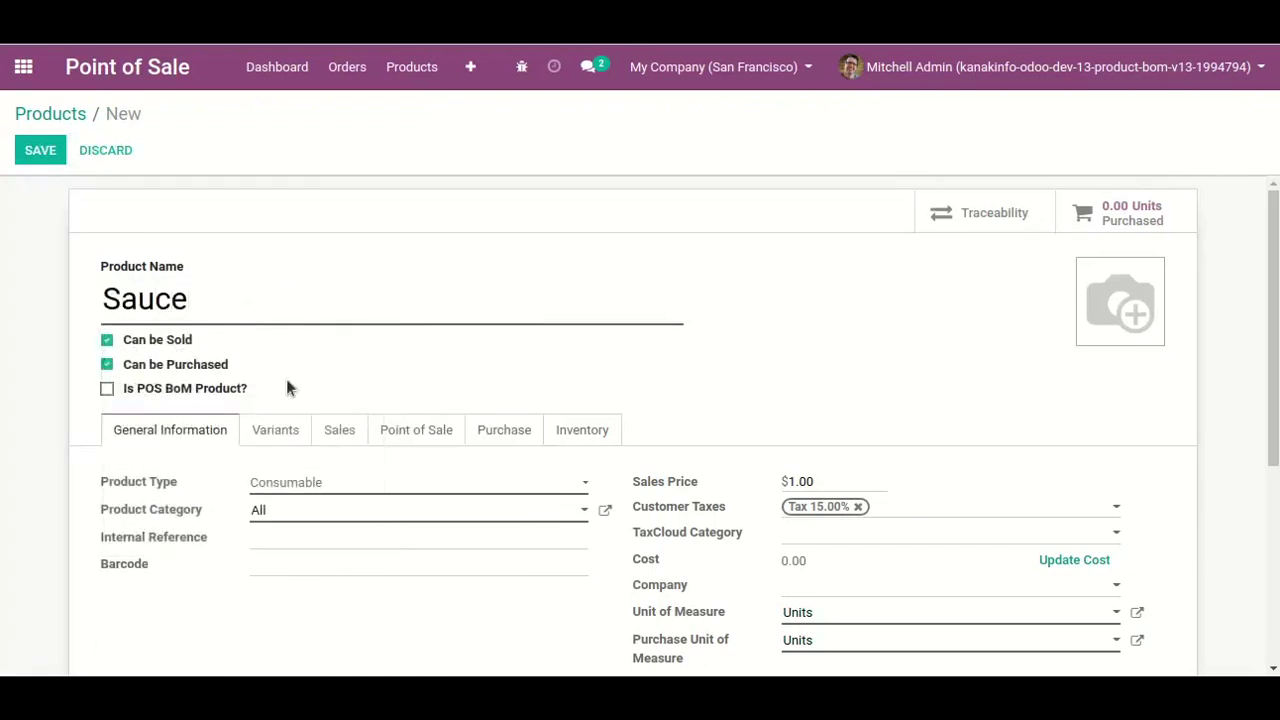
{"action": "left_click", "coordinate": [348, 481]}
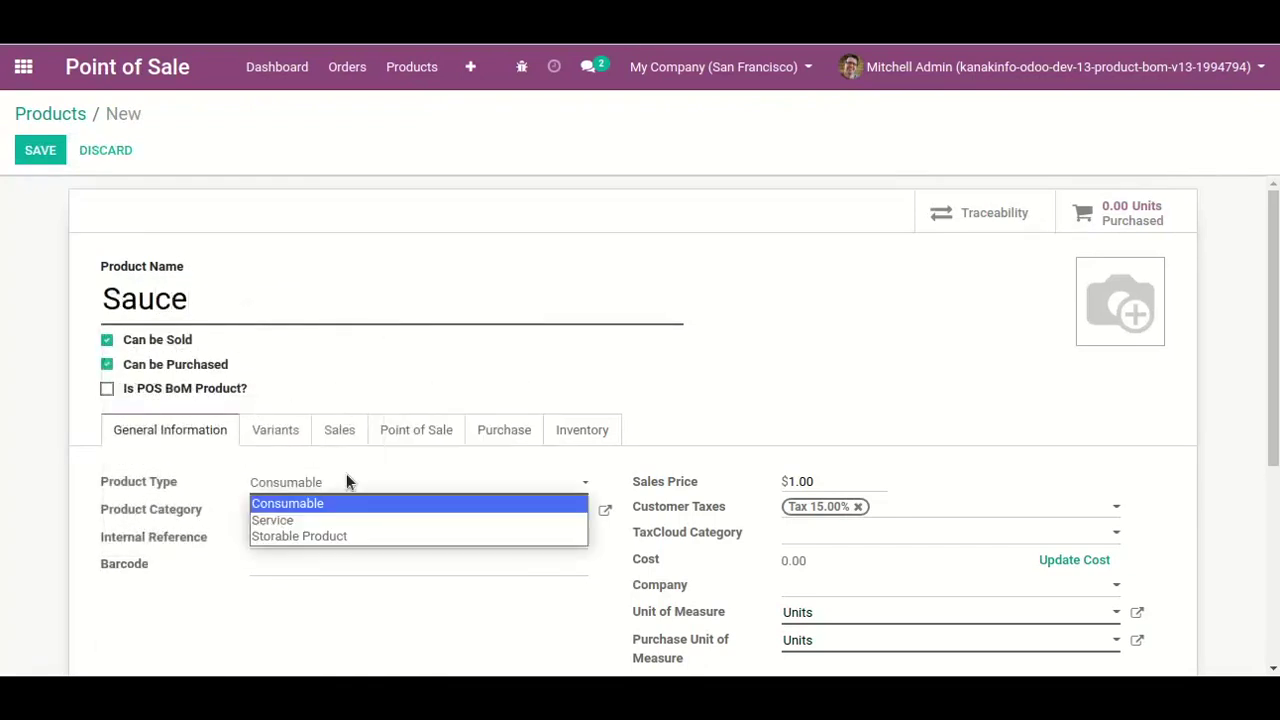
{"action": "left_click", "coordinate": [336, 533]}
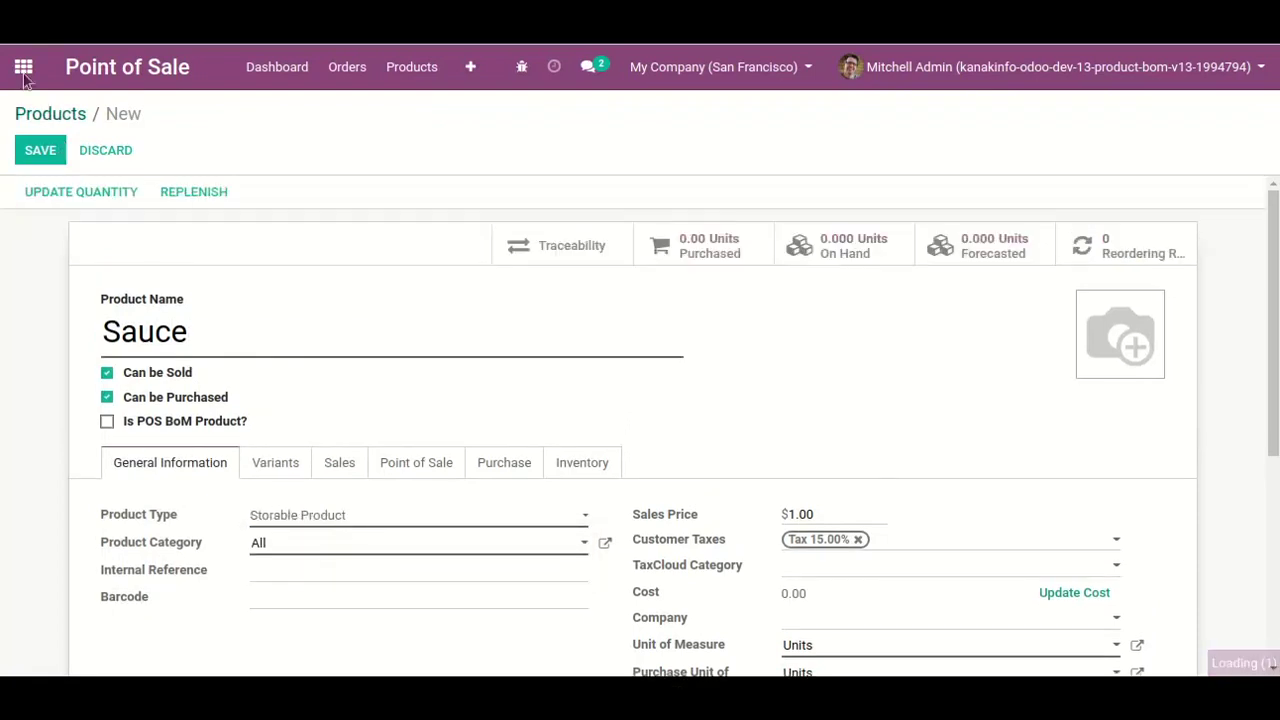
{"action": "left_click", "coordinate": [843, 516]}
{"action": "type", "text": "0.5"}
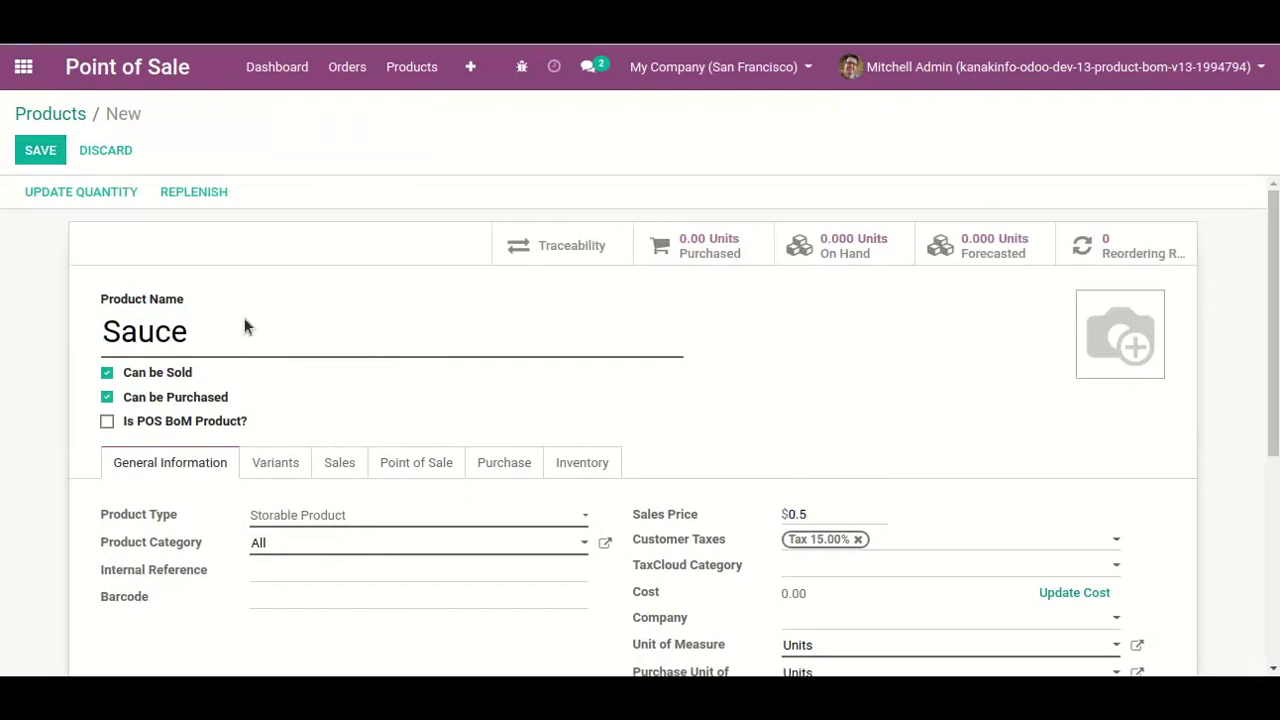
{"action": "left_click", "coordinate": [50, 150]}
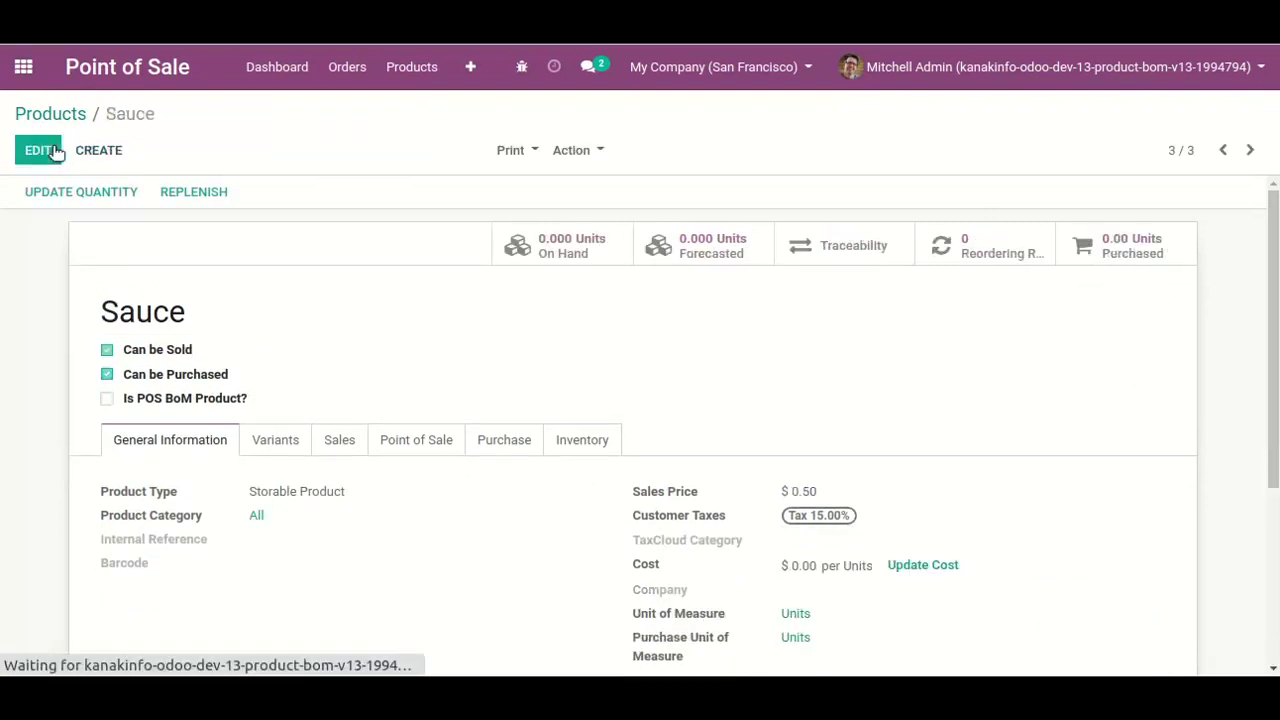
Add an on-hand quantity of 5 units for Sauce, save it, and return to the product
{"action": "left_click", "coordinate": [573, 251]}
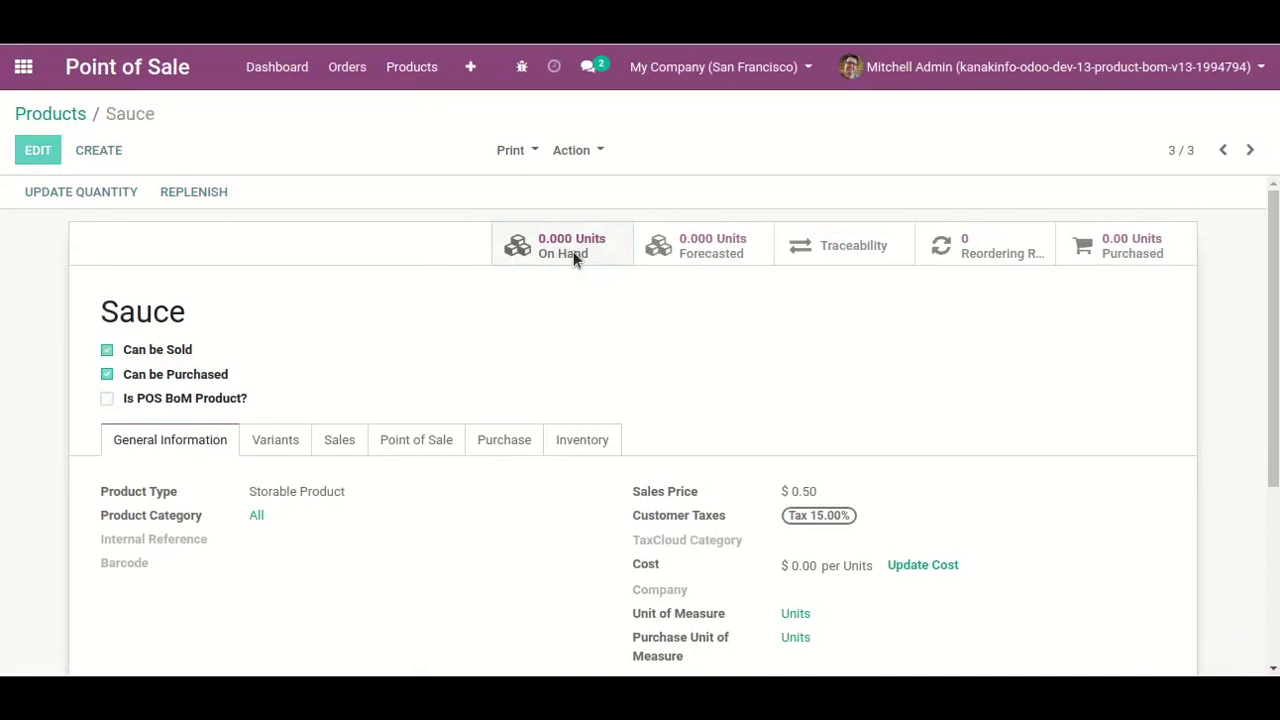
{"action": "left_click", "coordinate": [25, 150]}
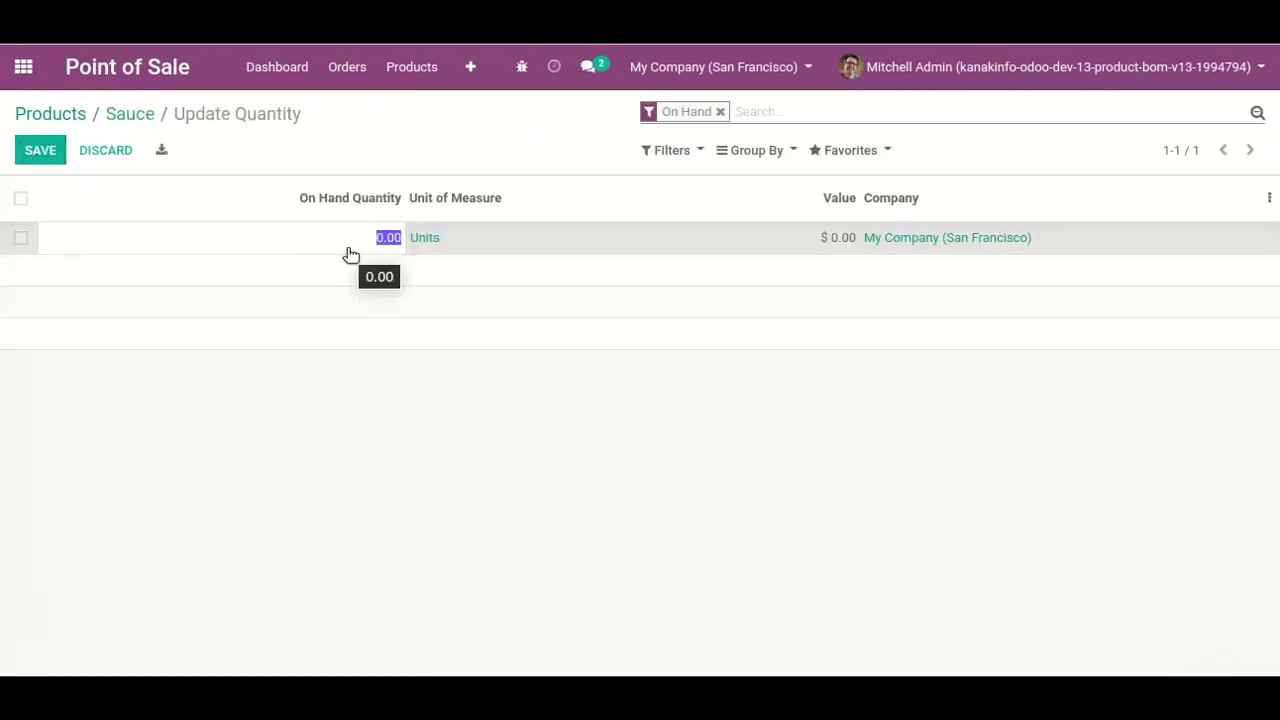
{"action": "type", "text": "5"}
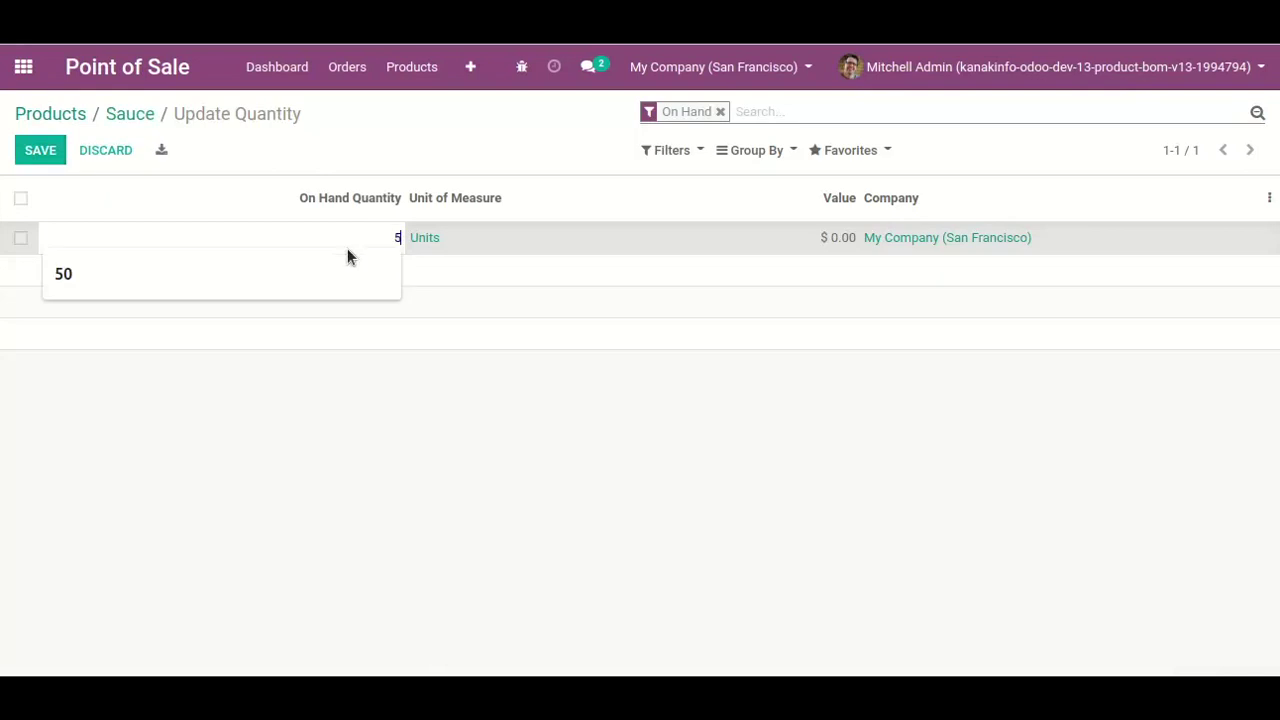
{"action": "left_click", "coordinate": [55, 155]}
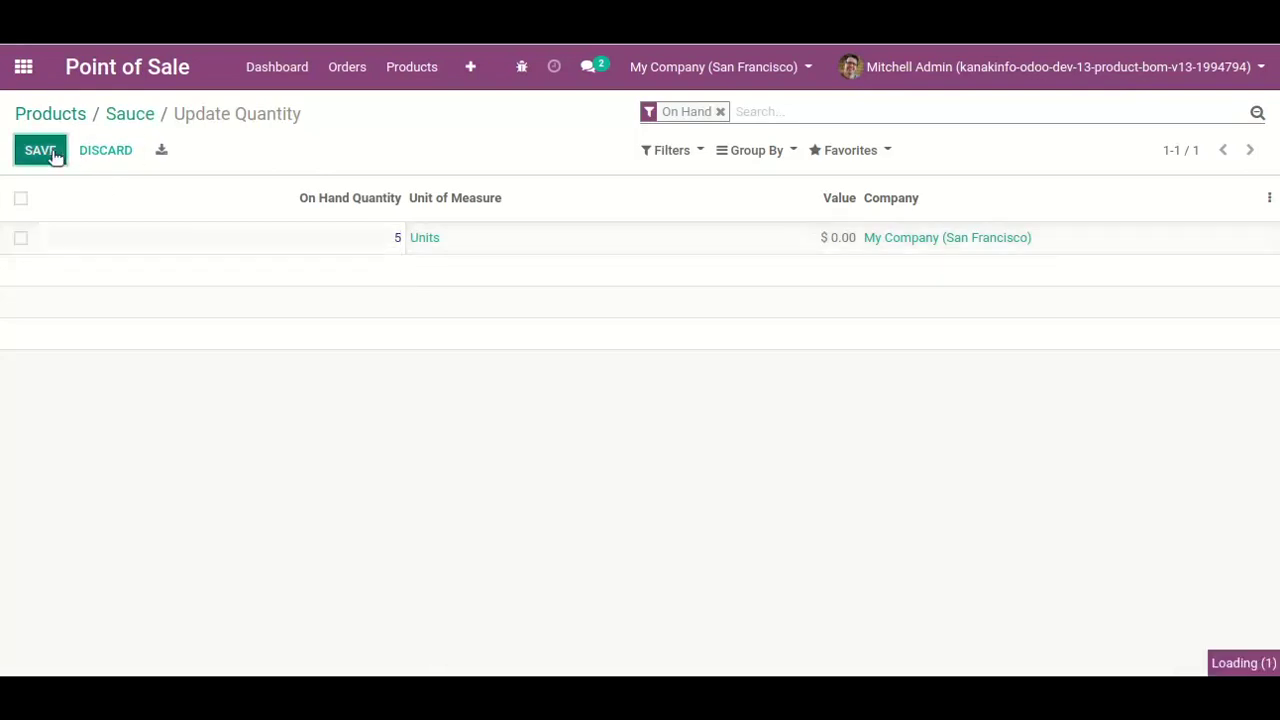
{"action": "left_click", "coordinate": [129, 117]}
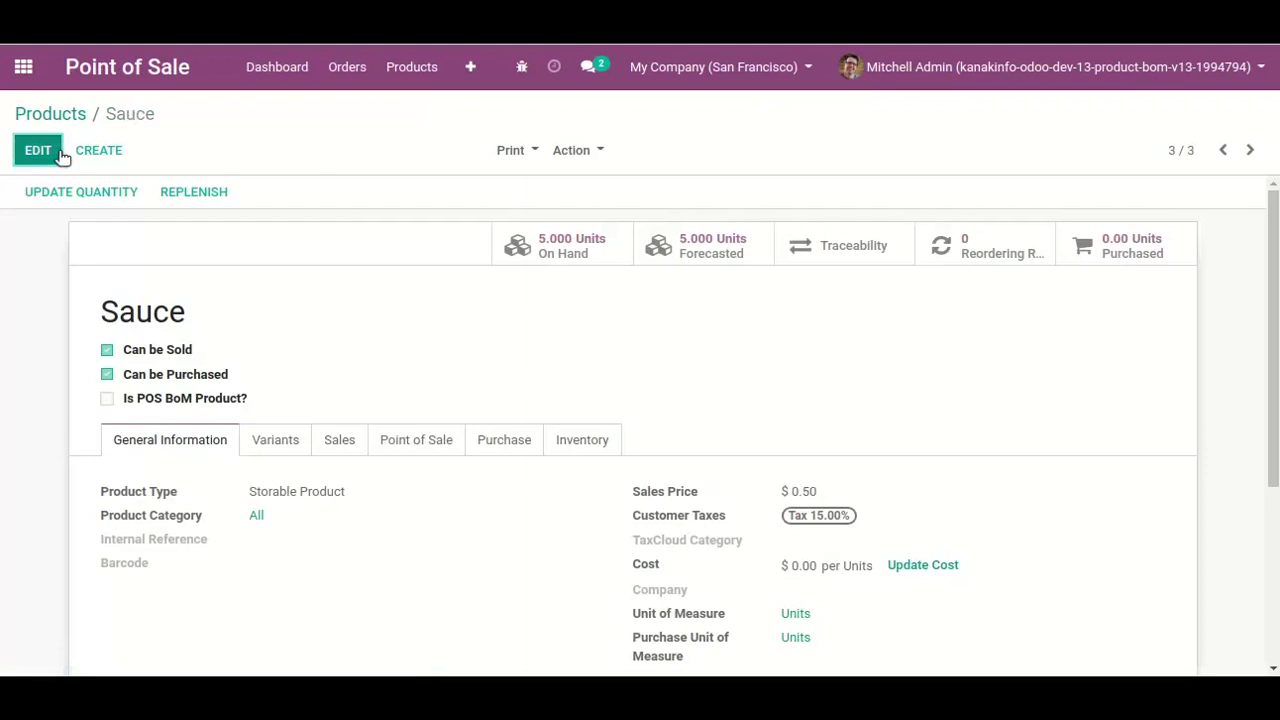
Create and save a storable product named Burger-base with a sales price of $2
{"action": "left_click", "coordinate": [83, 155]}
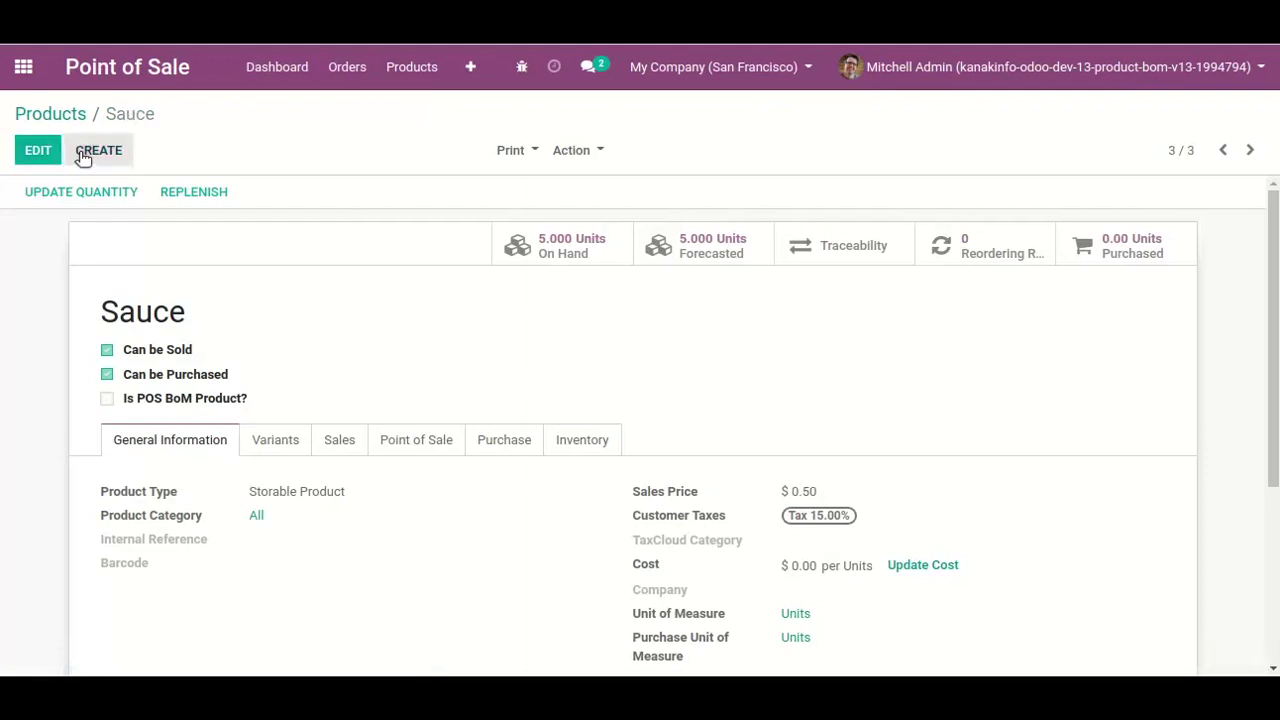
{"action": "type", "text": "Bu"}
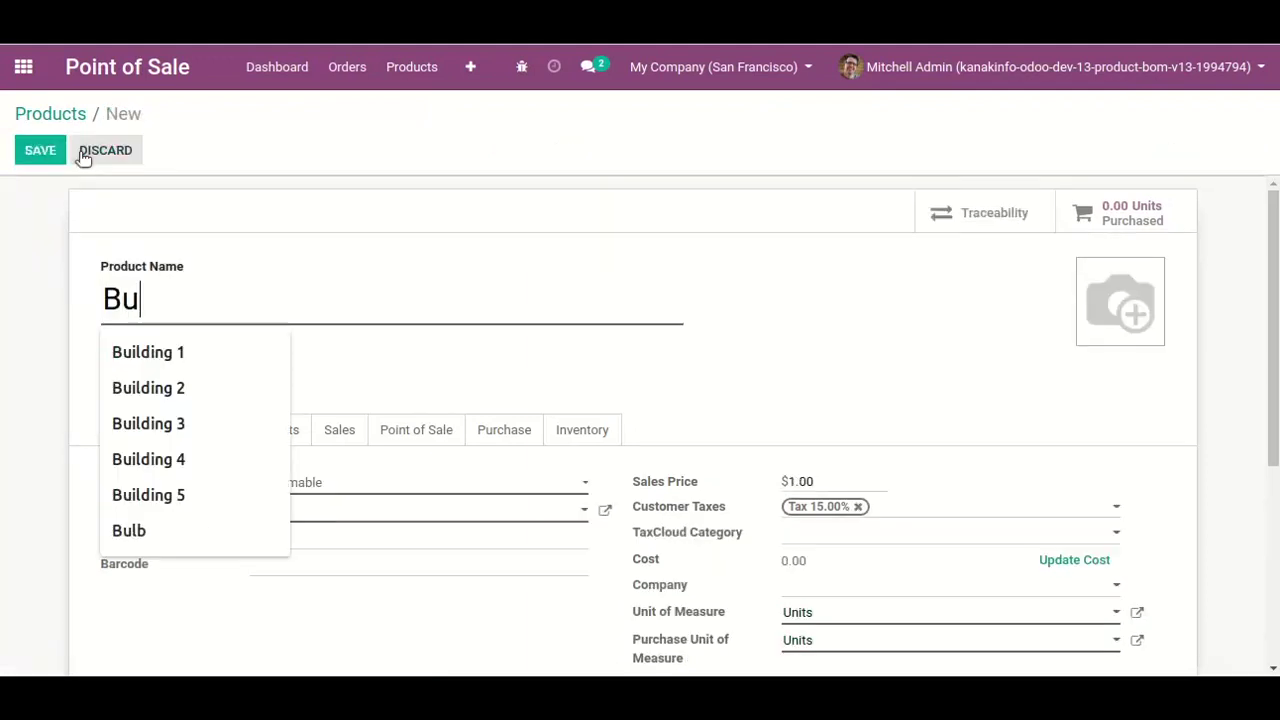
{"action": "type", "text": "rger-base"}
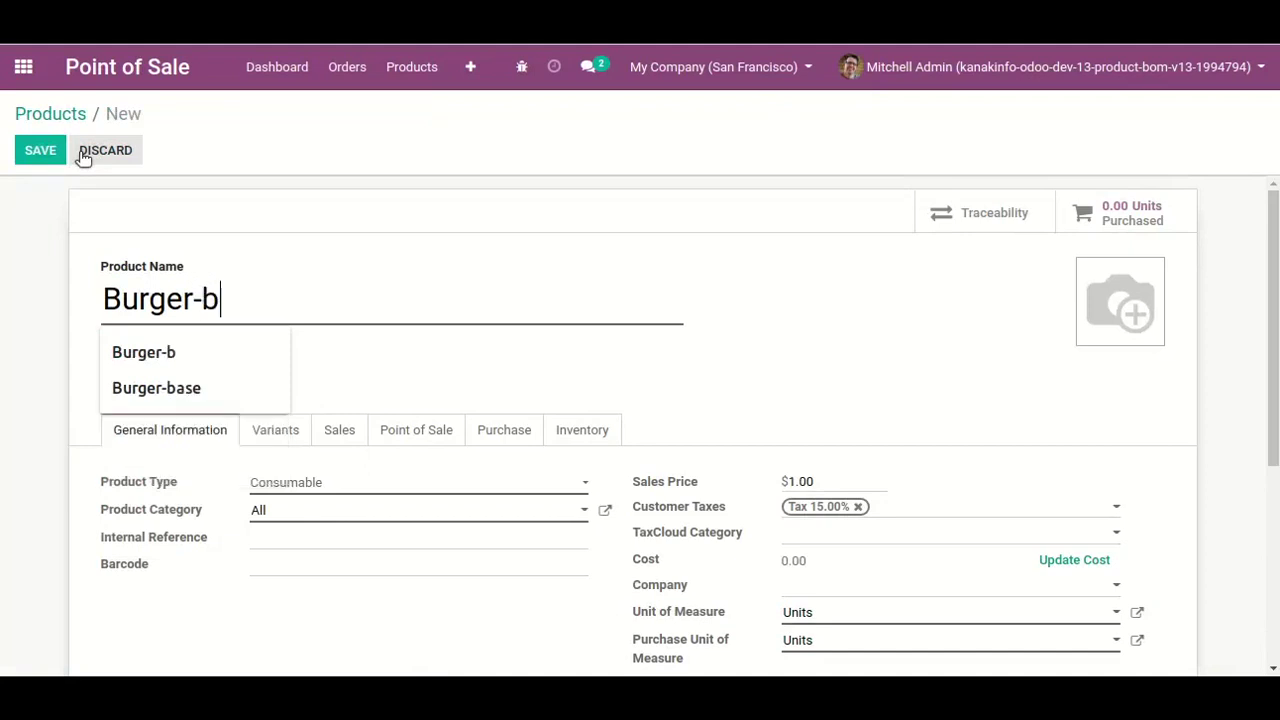
{"action": "left_click", "coordinate": [461, 482]}
{"action": "left_click", "coordinate": [451, 535]}
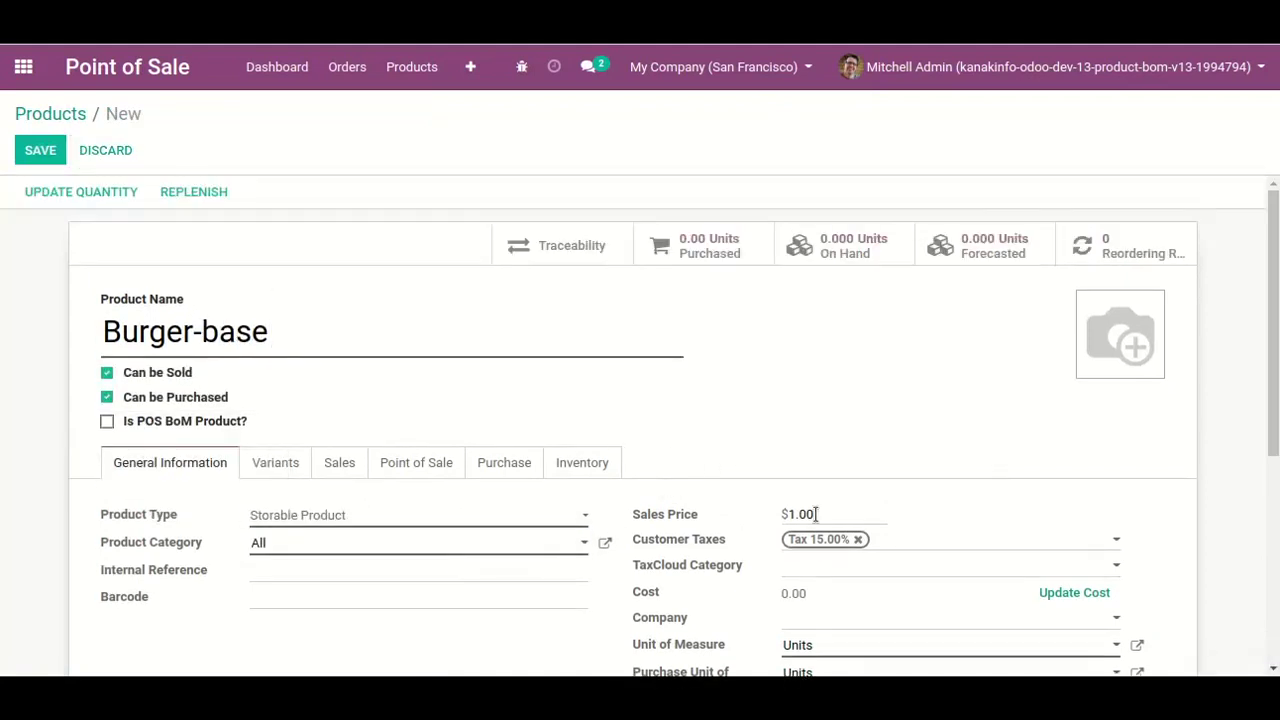
{"action": "type", "text": "2"}
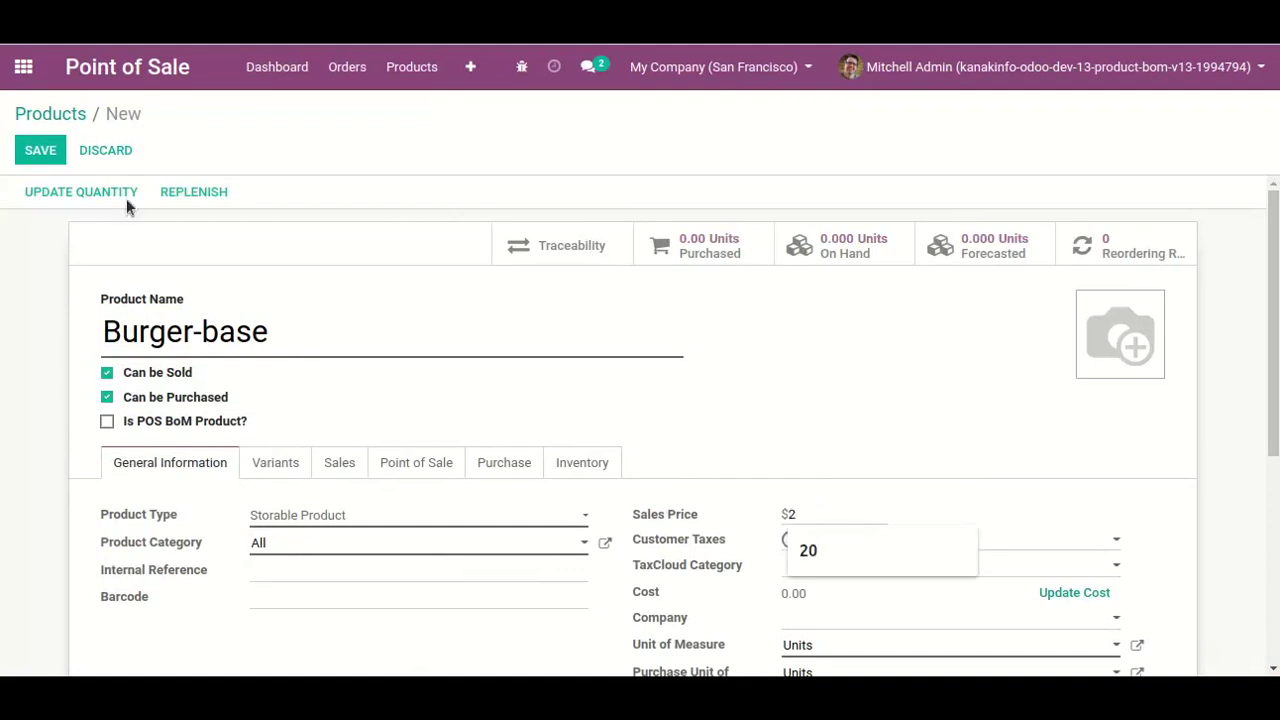
{"action": "left_click", "coordinate": [36, 150]}
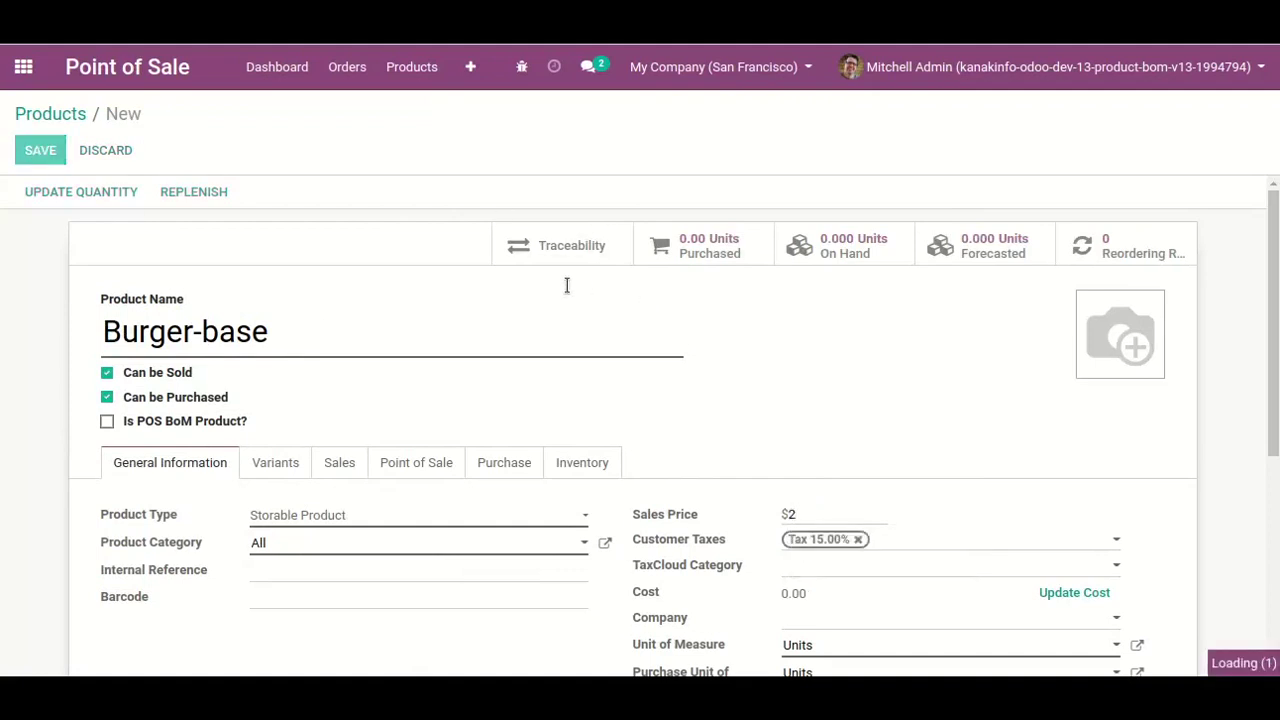
Add an on-hand quantity of 20 units for Burger-base, save it, and return to the product
{"action": "left_click", "coordinate": [537, 235]}
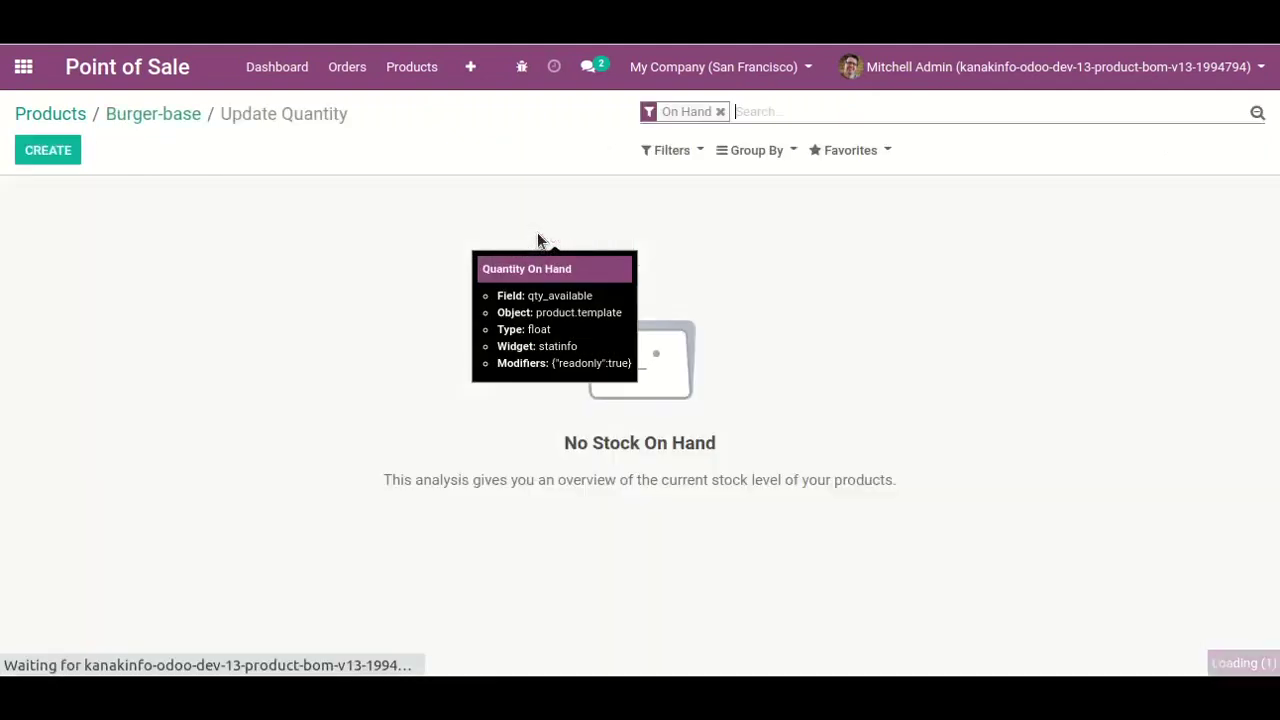
{"action": "left_click", "coordinate": [54, 160]}
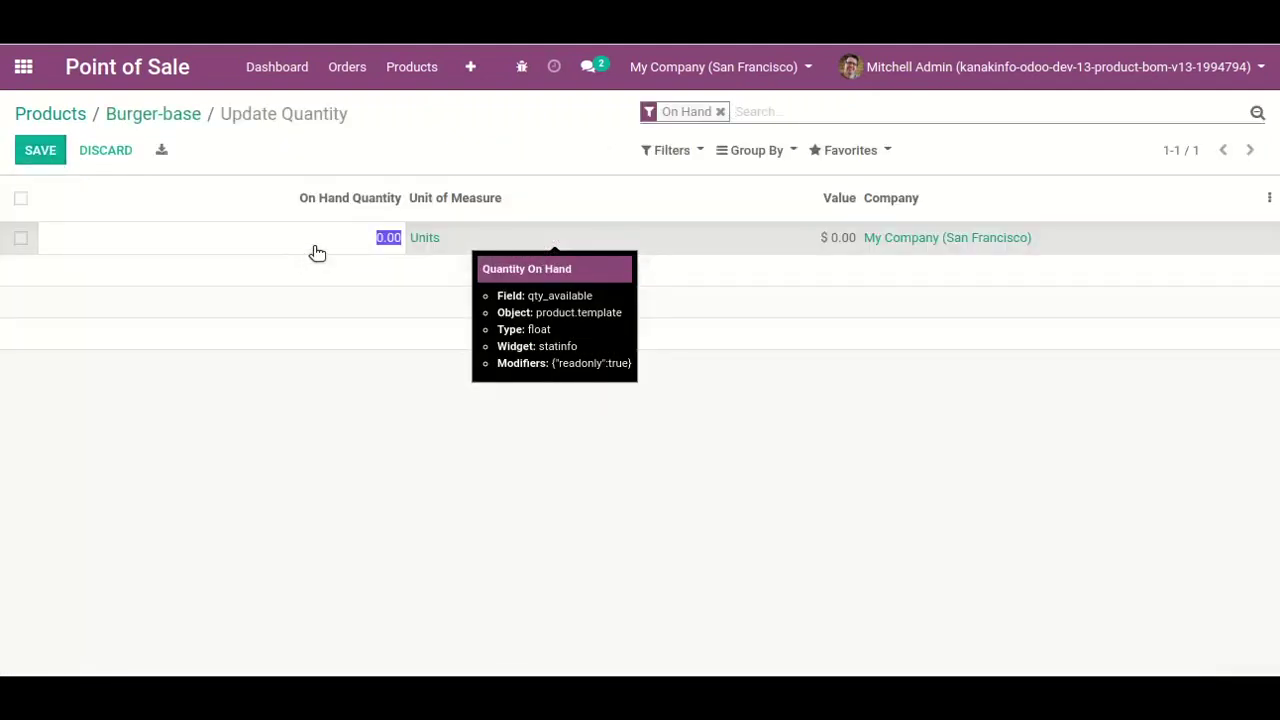
{"action": "type", "text": "20"}
{"action": "left_click", "coordinate": [48, 150]}
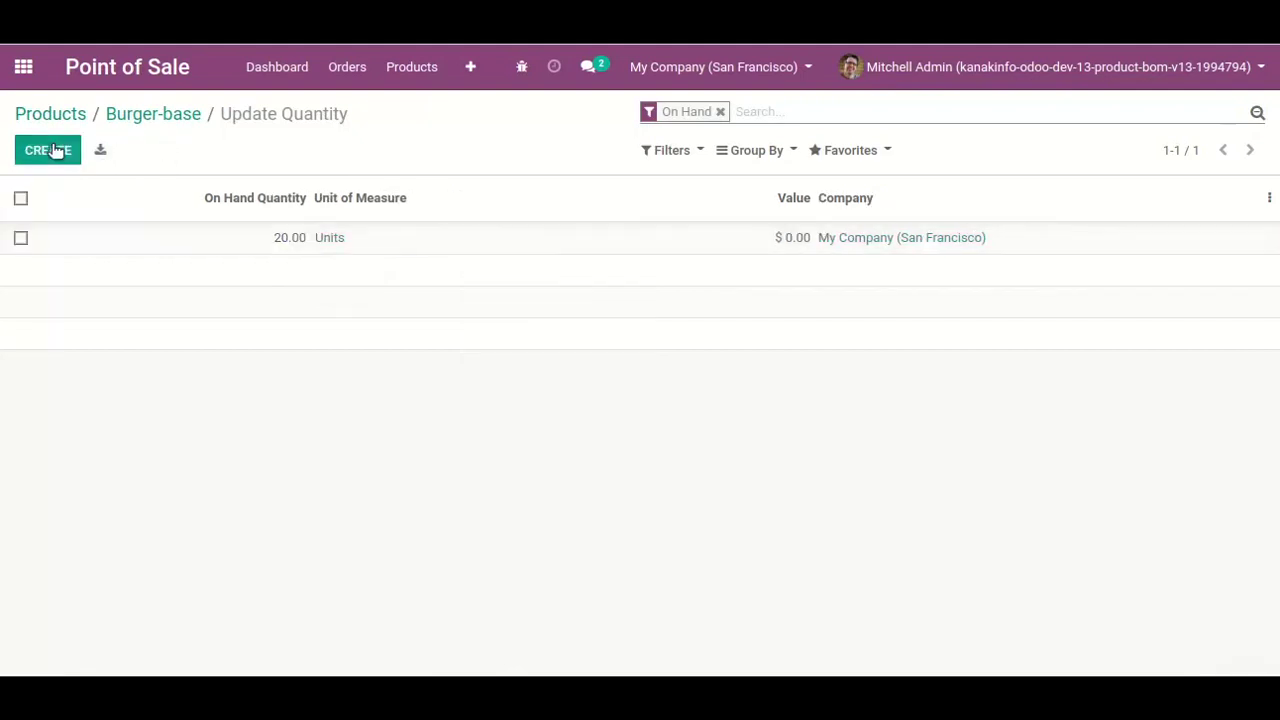
{"action": "left_click", "coordinate": [143, 114]}
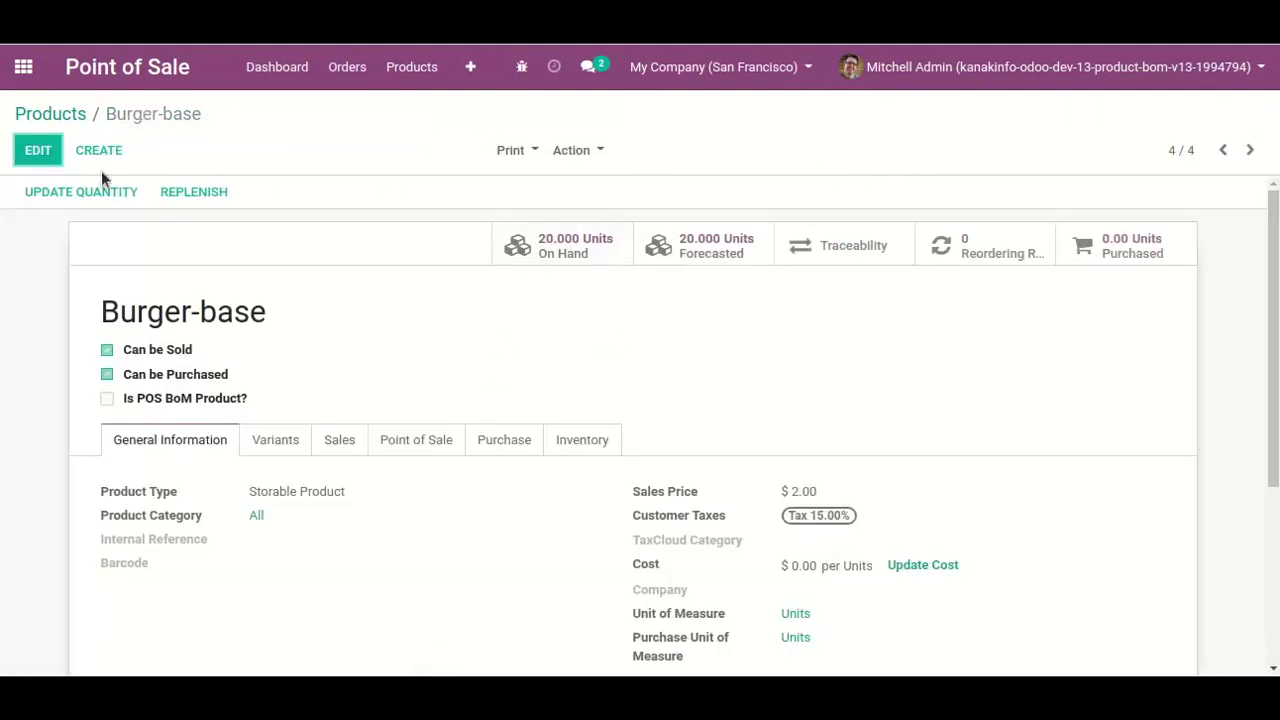
Start a new POS product BoM and create Burger-structure as its product, keeping the quantity at 1 unit
{"action": "left_click", "coordinate": [50, 114]}
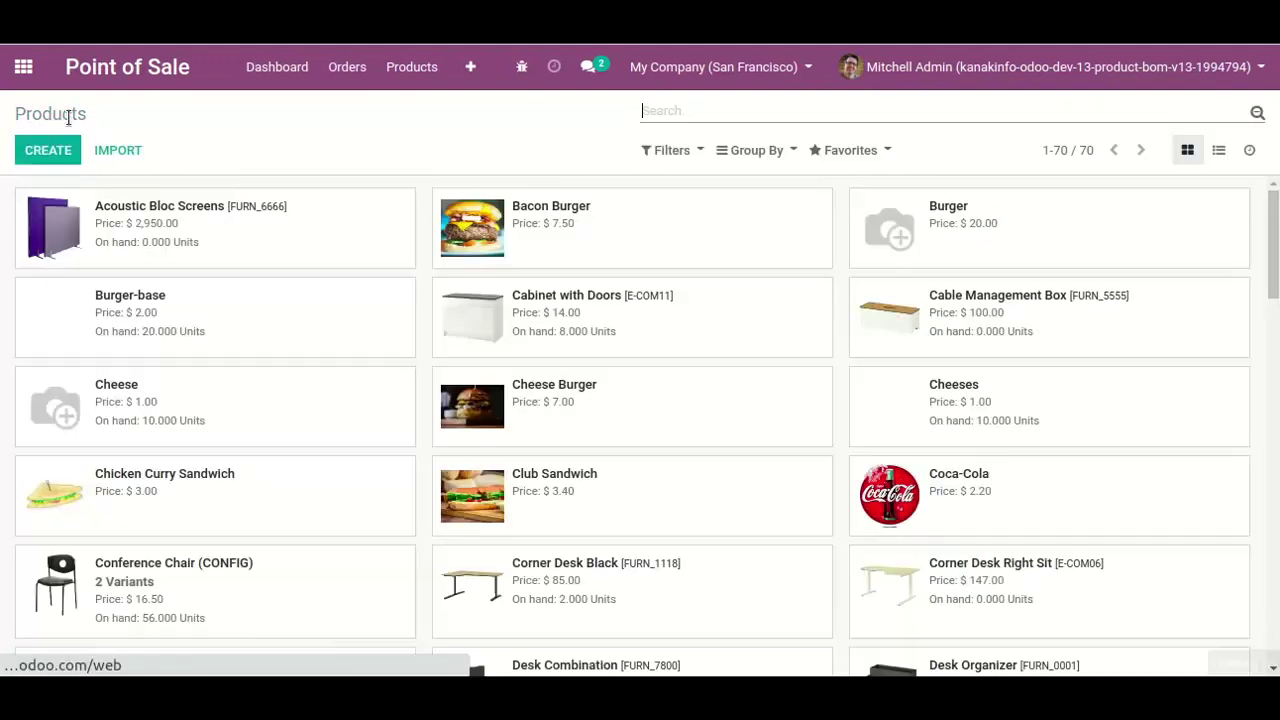
{"action": "left_click", "coordinate": [400, 64]}
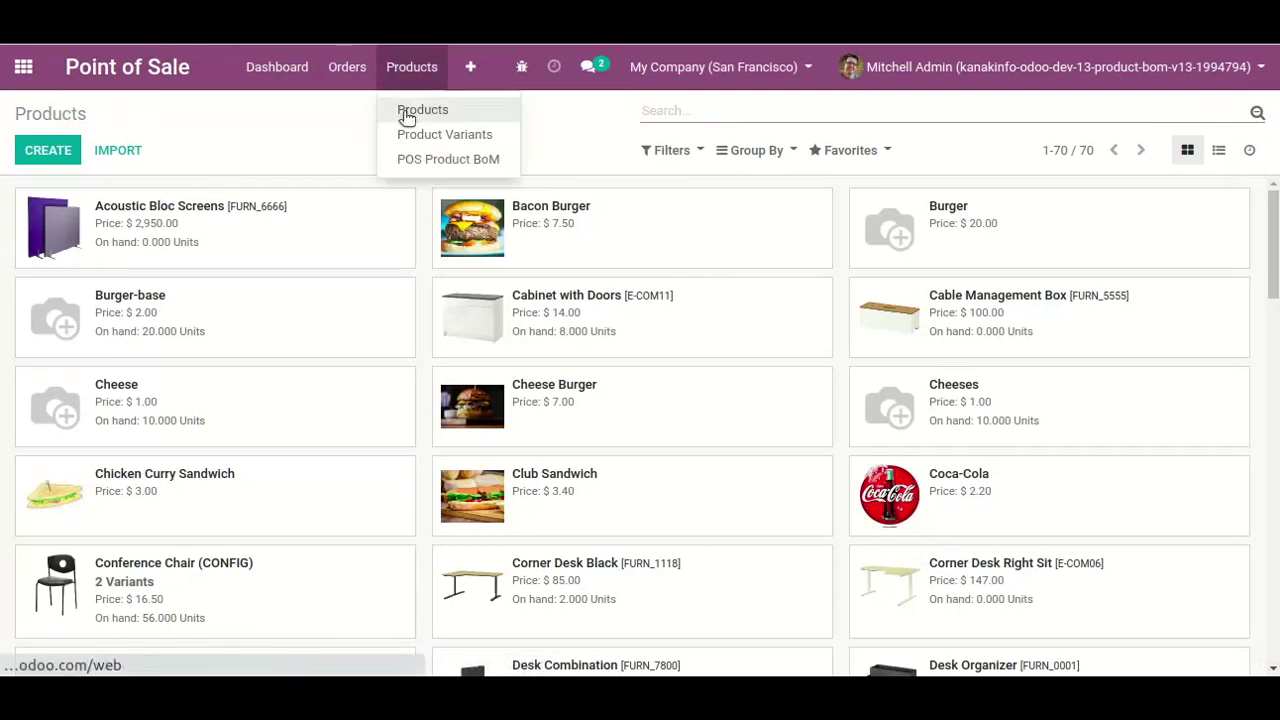
{"action": "left_click", "coordinate": [402, 158]}
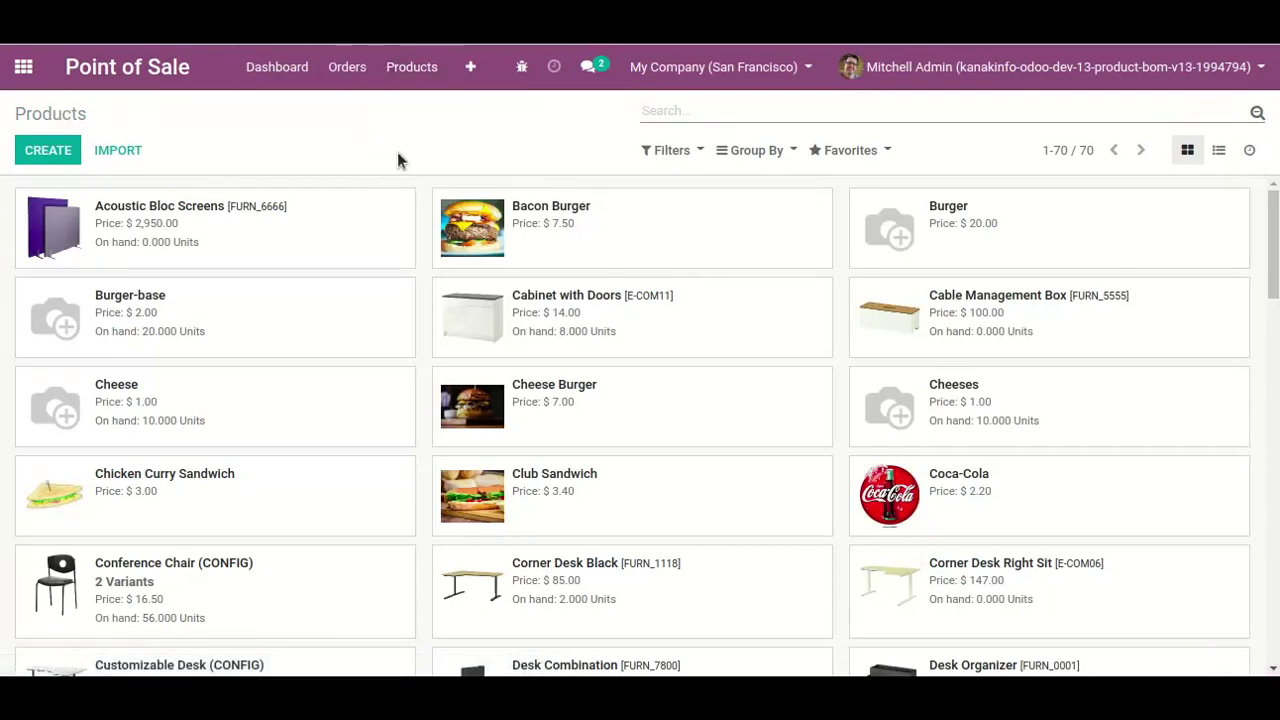
{"action": "left_click", "coordinate": [70, 150]}
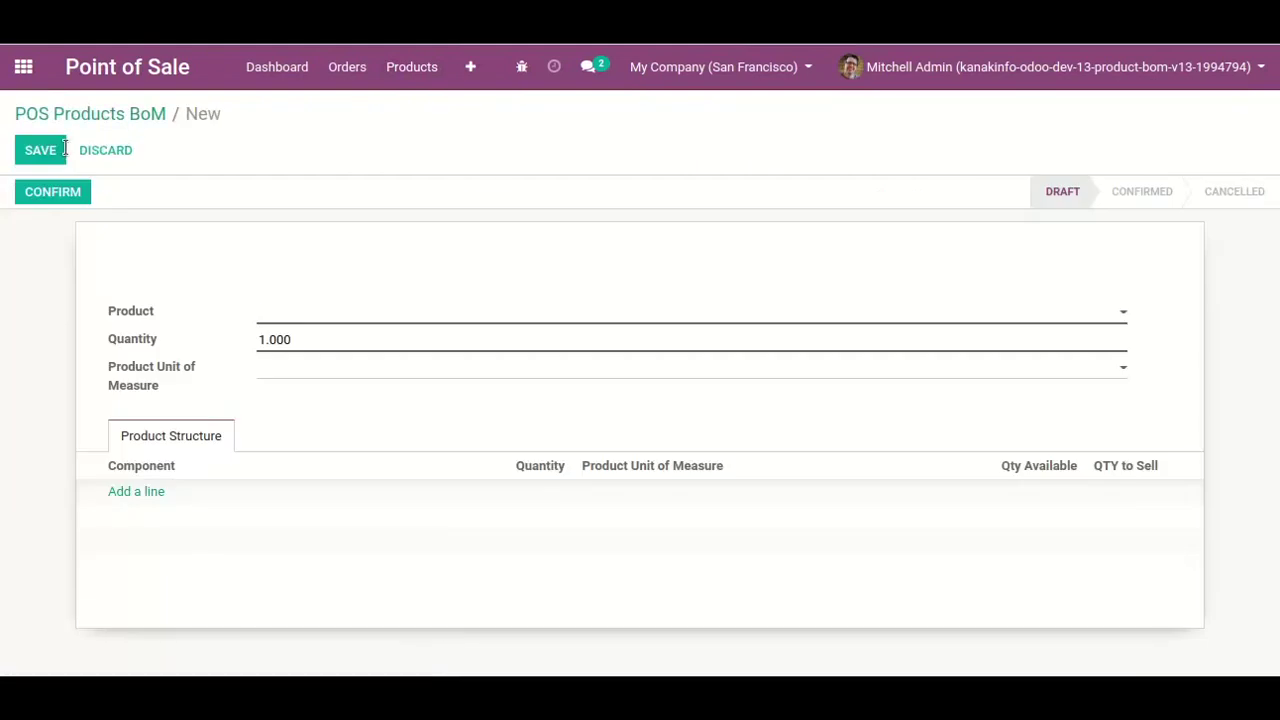
{"action": "type", "text": "Burge"}
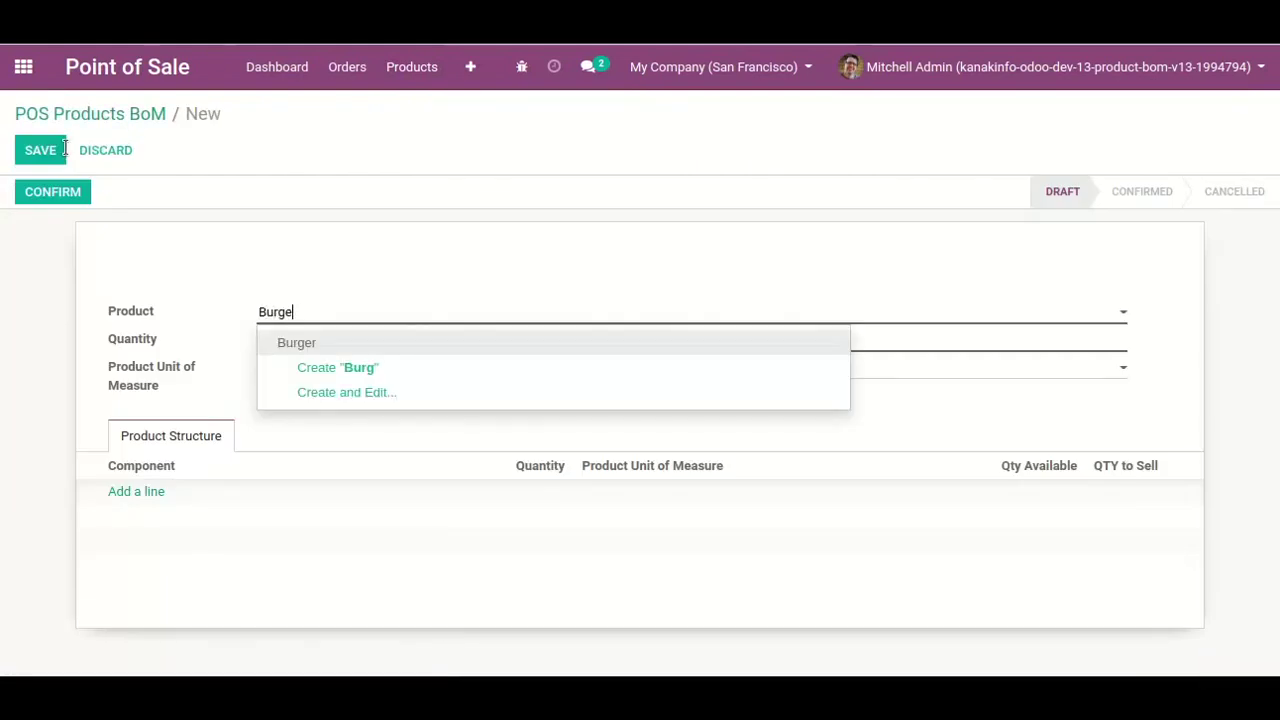
{"action": "type", "text": "r-st"}
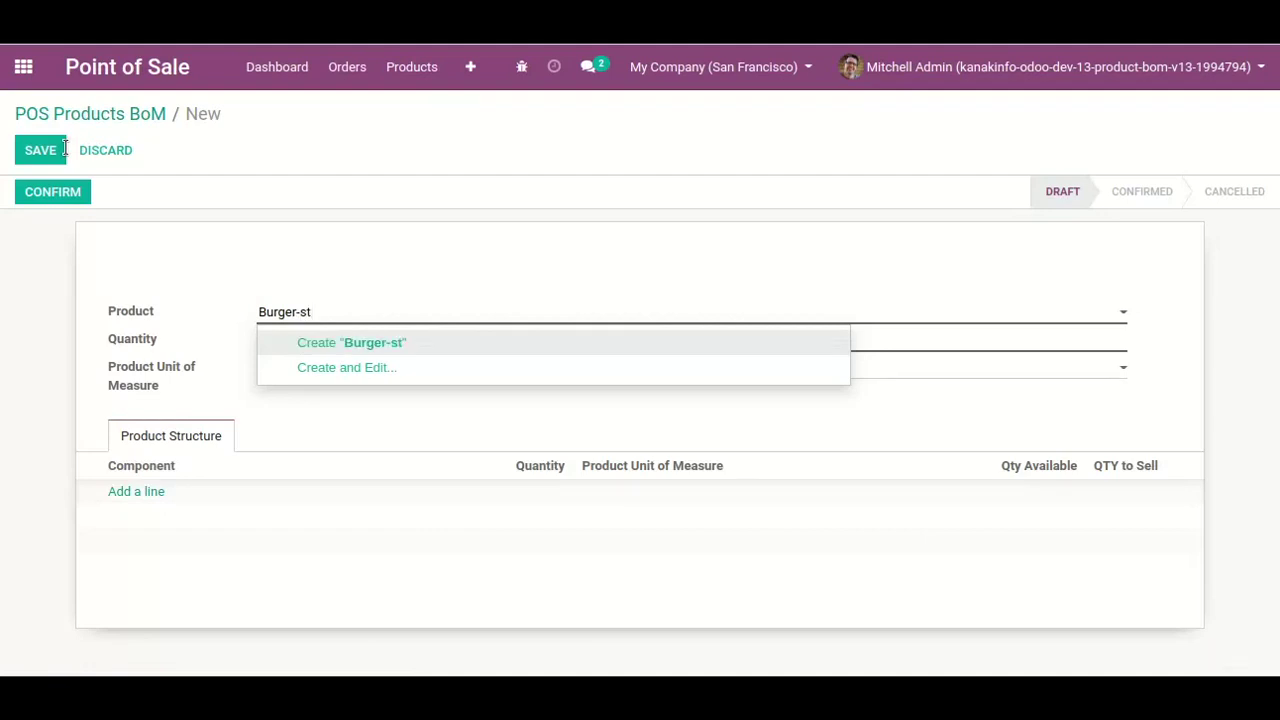
{"action": "type", "text": "ructure"}
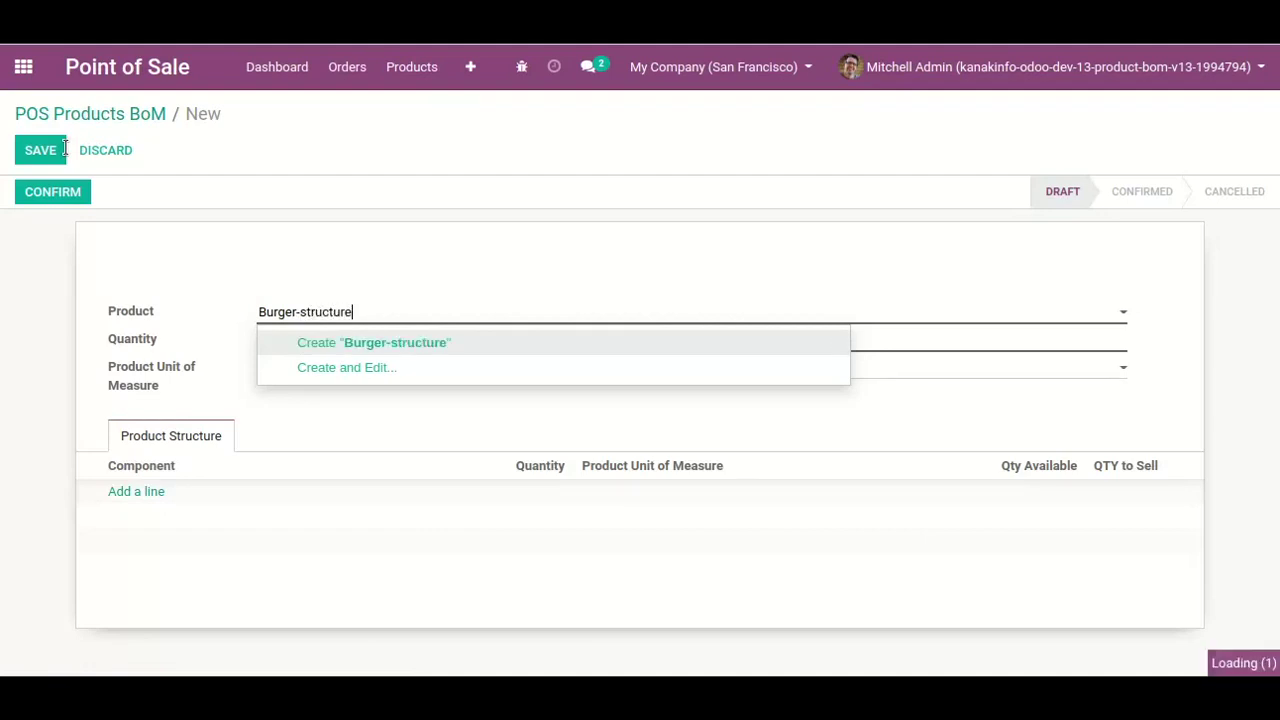
{"action": "left_click", "coordinate": [280, 342]}
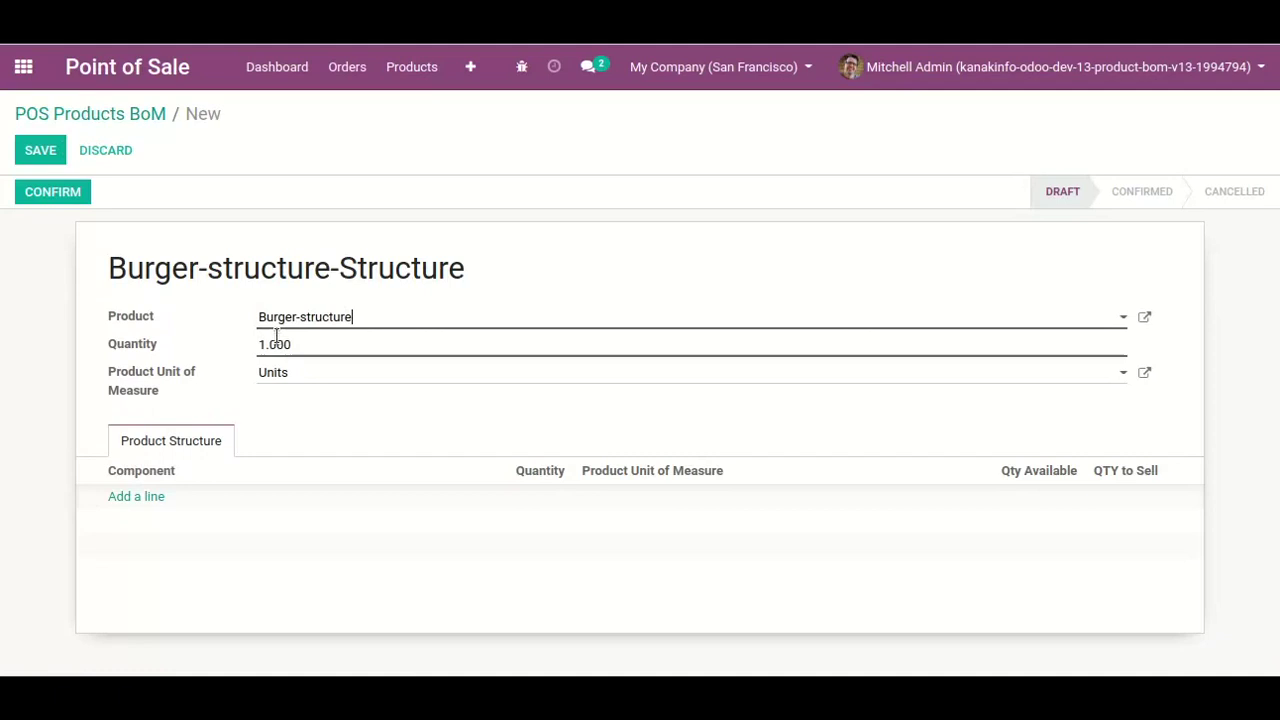
Add Sauce and Cheeses to the BoM's product structure as components, 1 unit each
{"action": "left_click", "coordinate": [120, 496]}
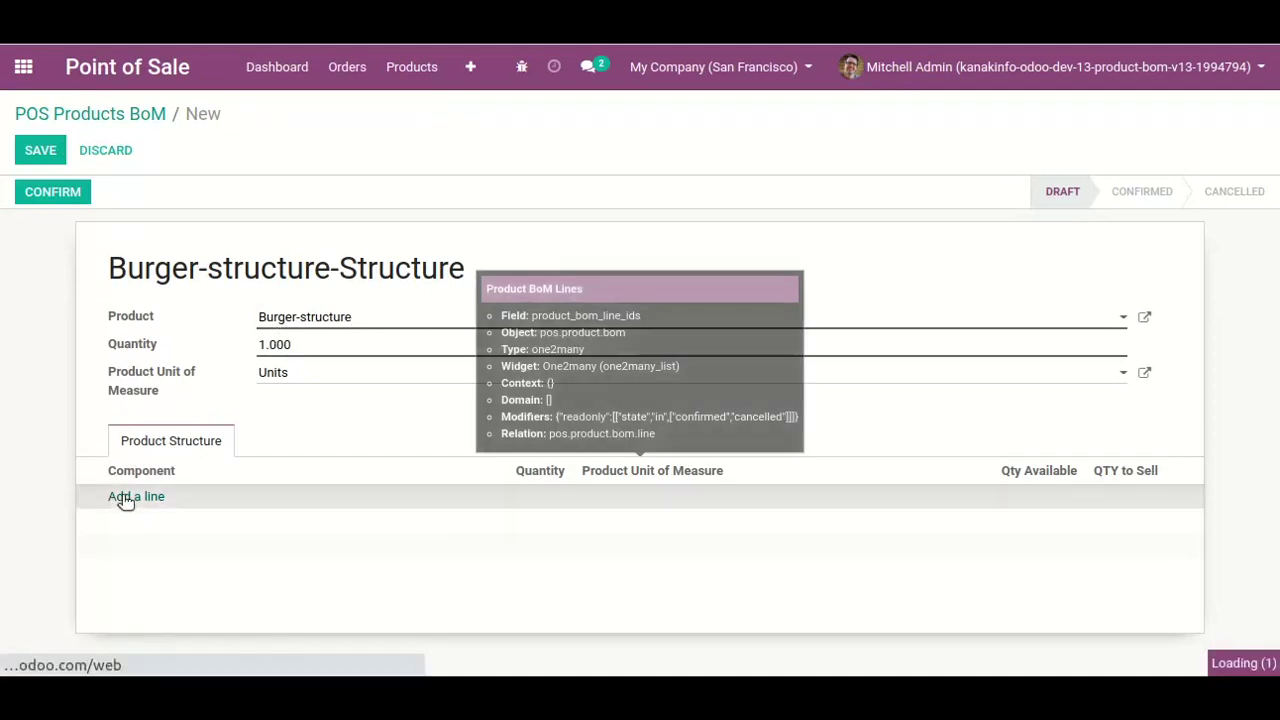
{"action": "type", "text": "S"}
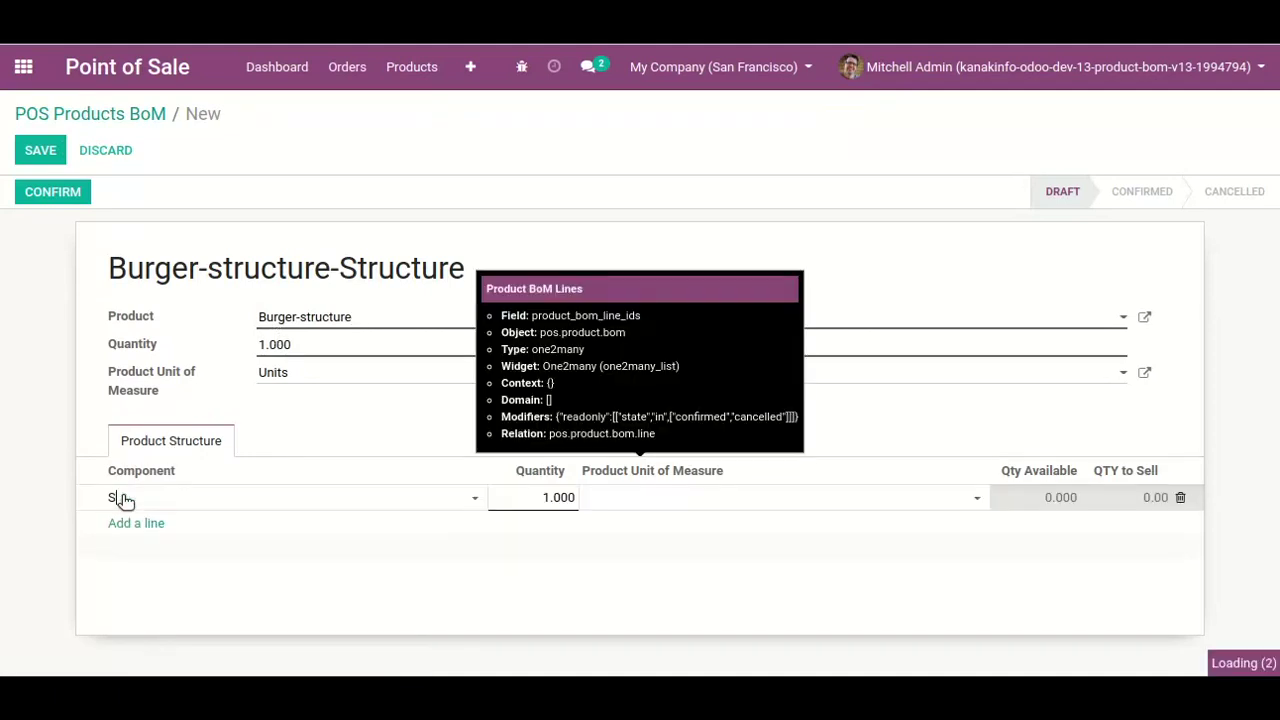
{"action": "type", "text": "a"}
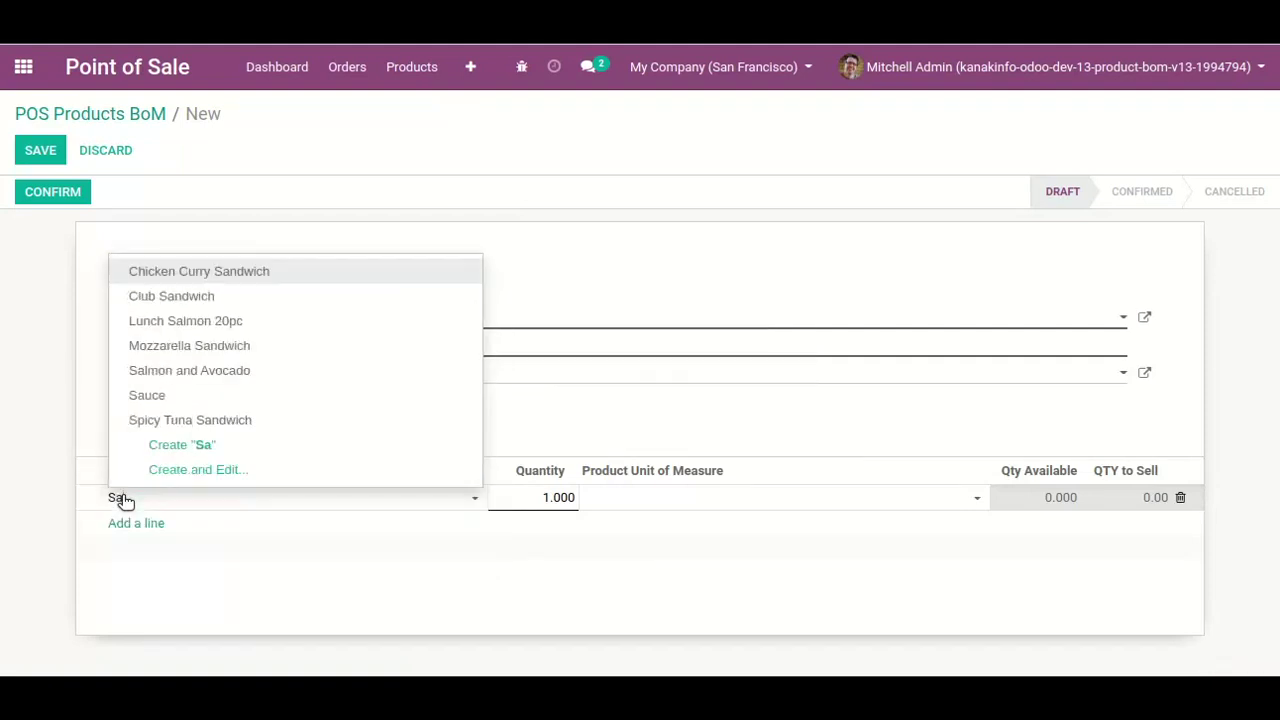
{"action": "left_click", "coordinate": [171, 397]}
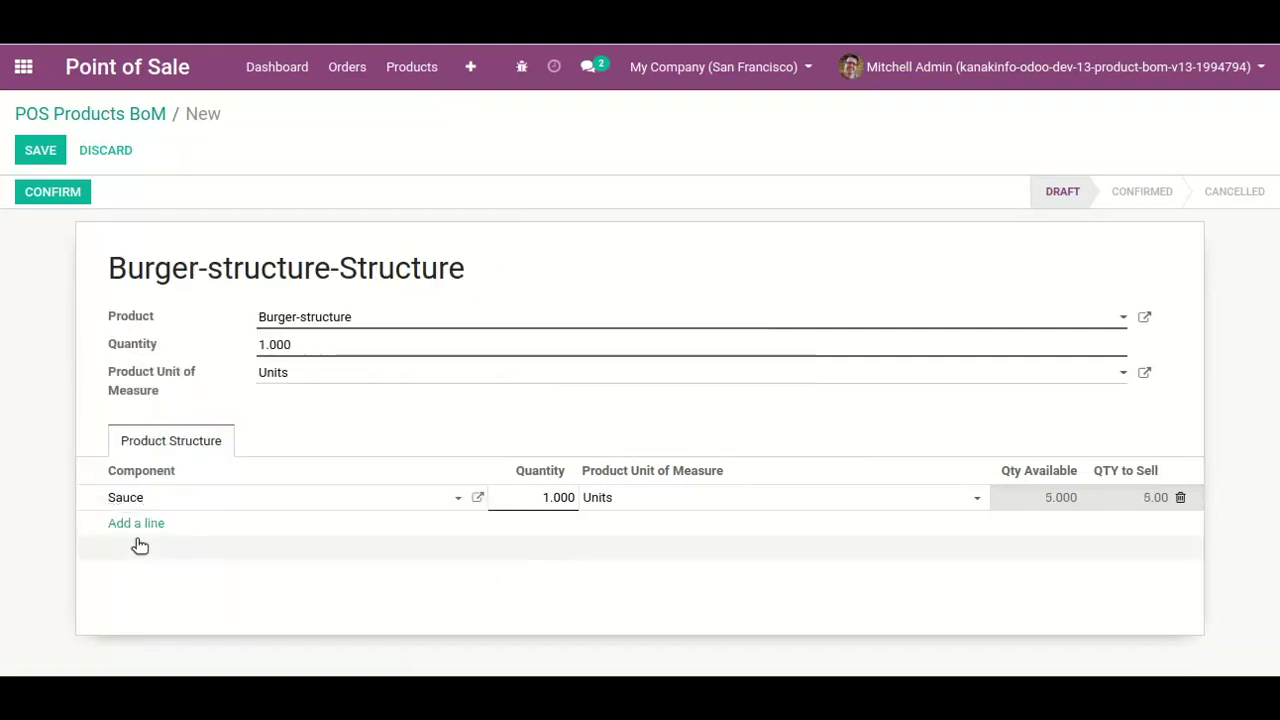
{"action": "left_click", "coordinate": [138, 528]}
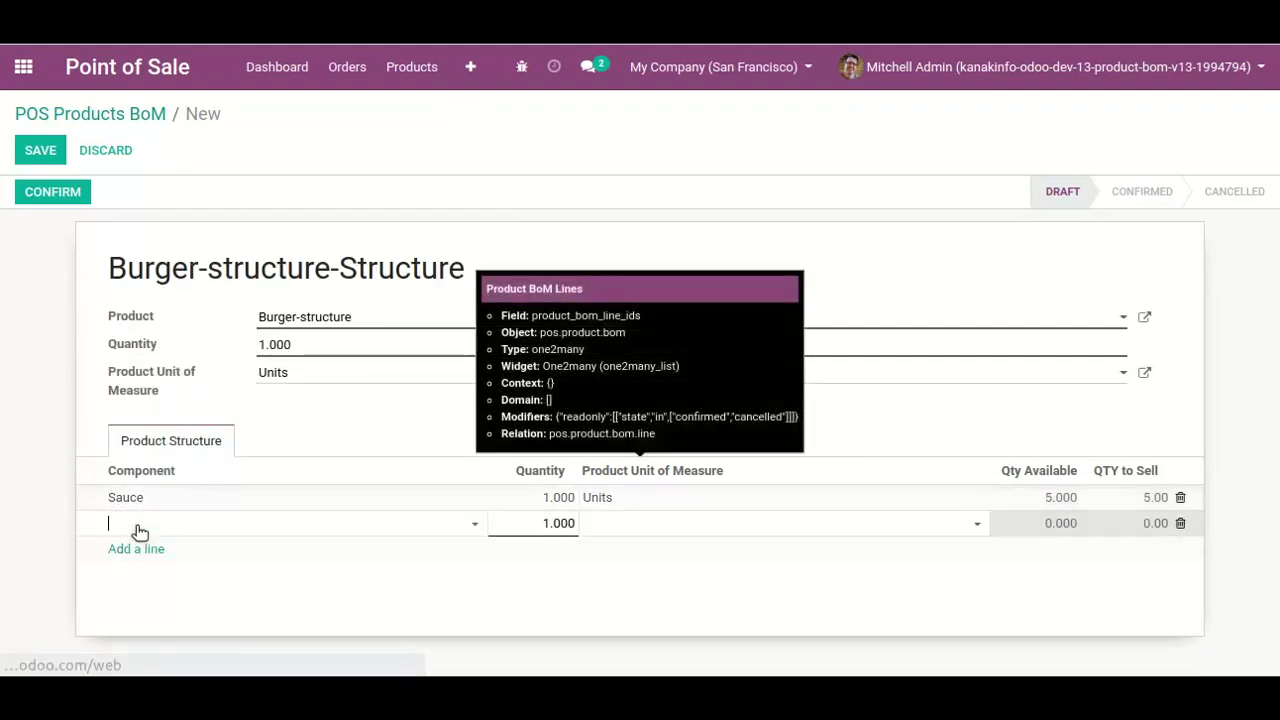
{"action": "type", "text": "C"}
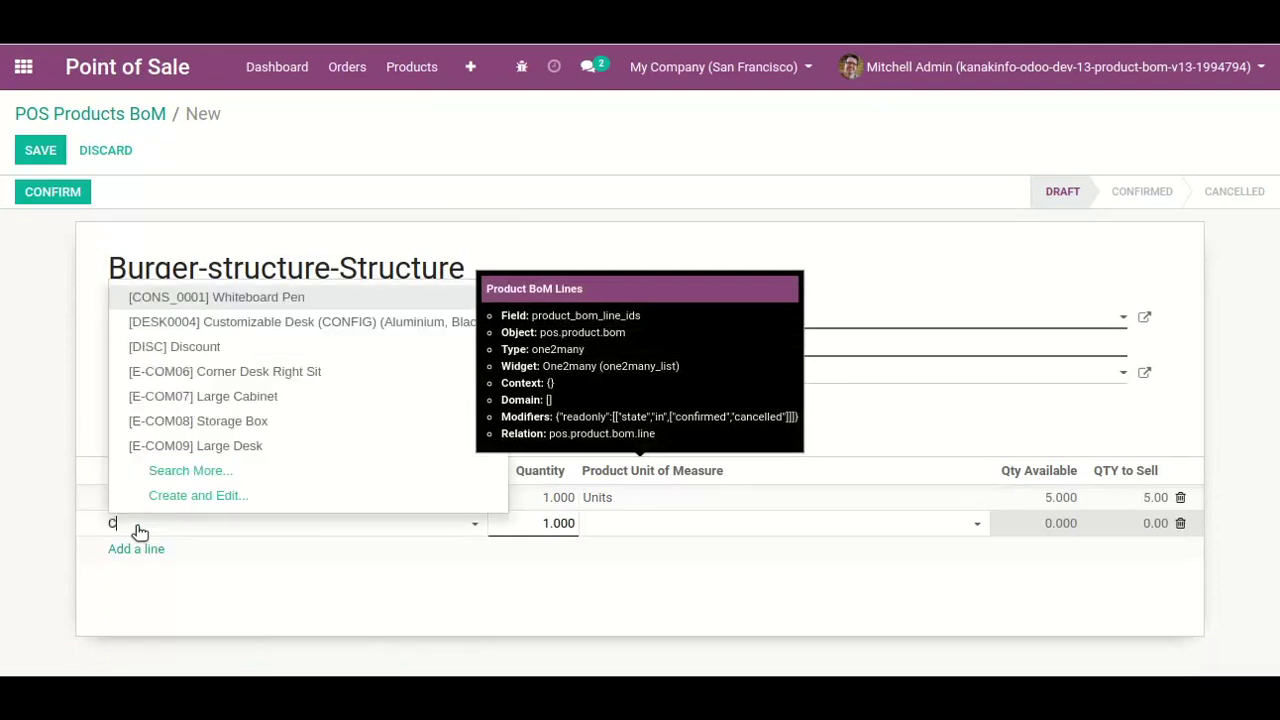
{"action": "type", "text": "hese"}
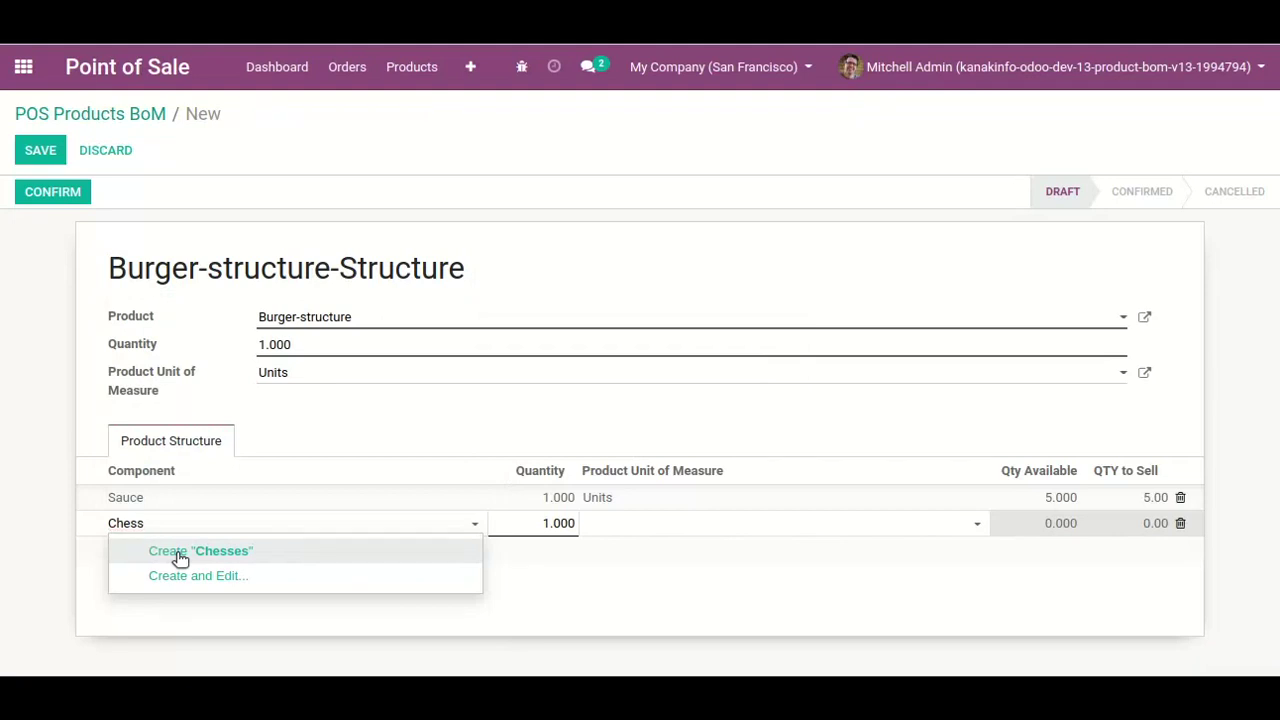
{"action": "type", "text": "ese"}
{"action": "left_click", "coordinate": [178, 553]}
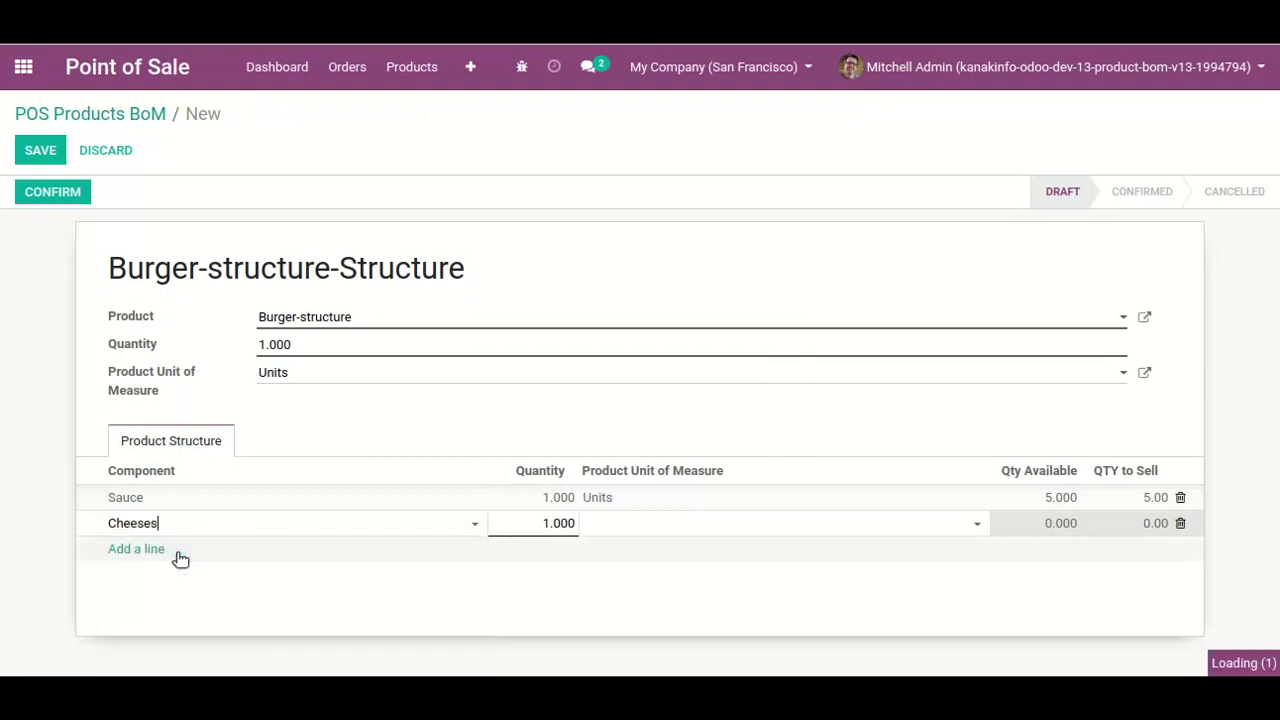
Add Veggies and Burger-base as components, 1 unit each, and save the BoM
{"action": "left_click", "coordinate": [137, 548]}
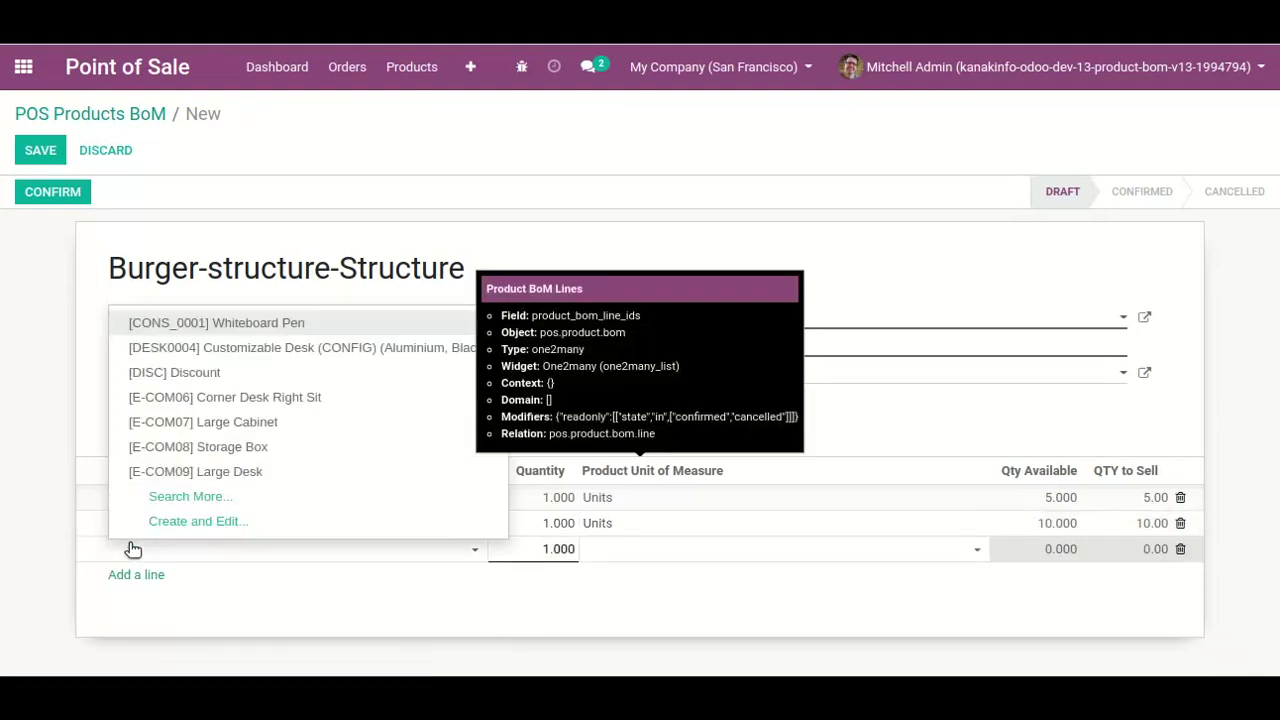
{"action": "type", "text": "veggi"}
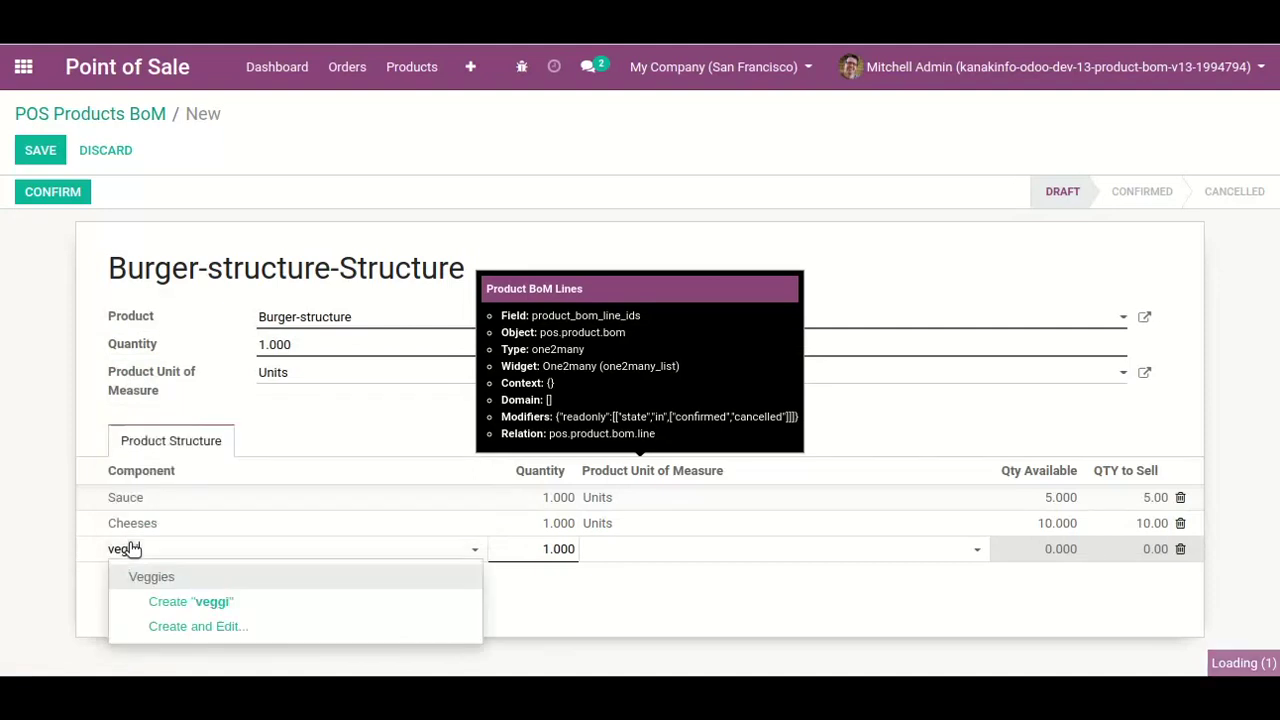
{"action": "left_click", "coordinate": [145, 576]}
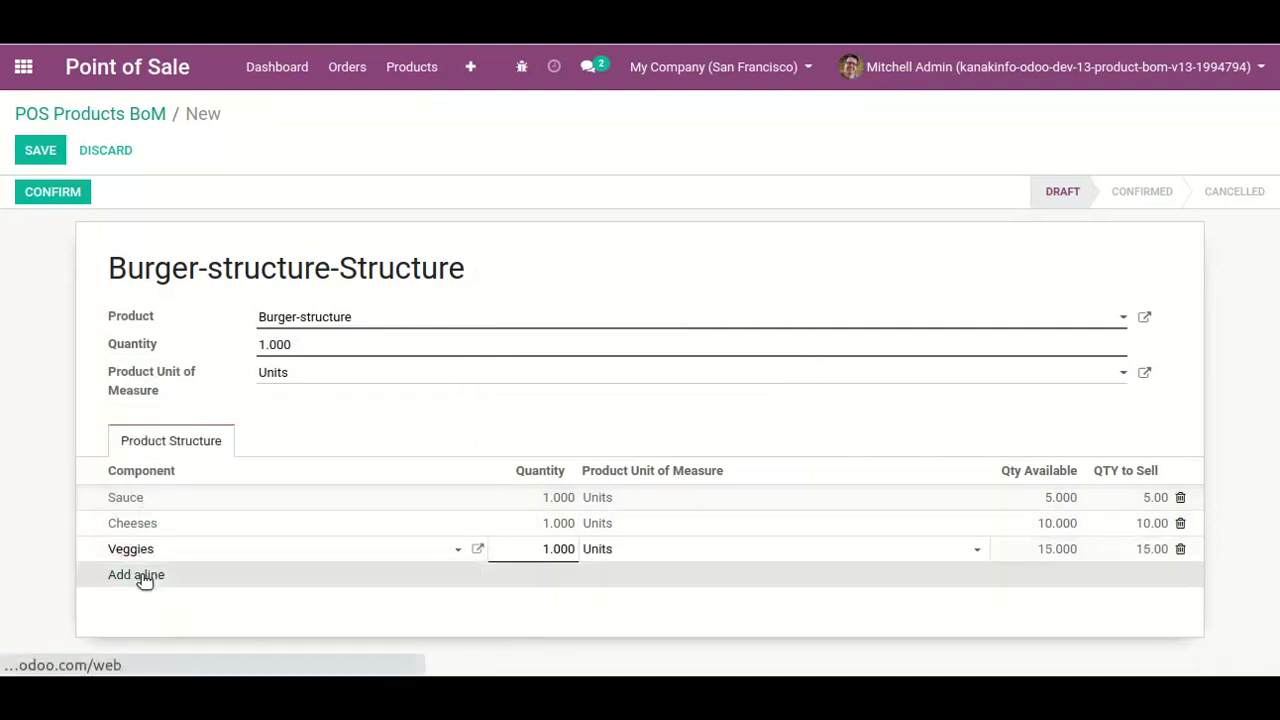
{"action": "left_click", "coordinate": [145, 578]}
{"action": "type", "text": "Bu"}
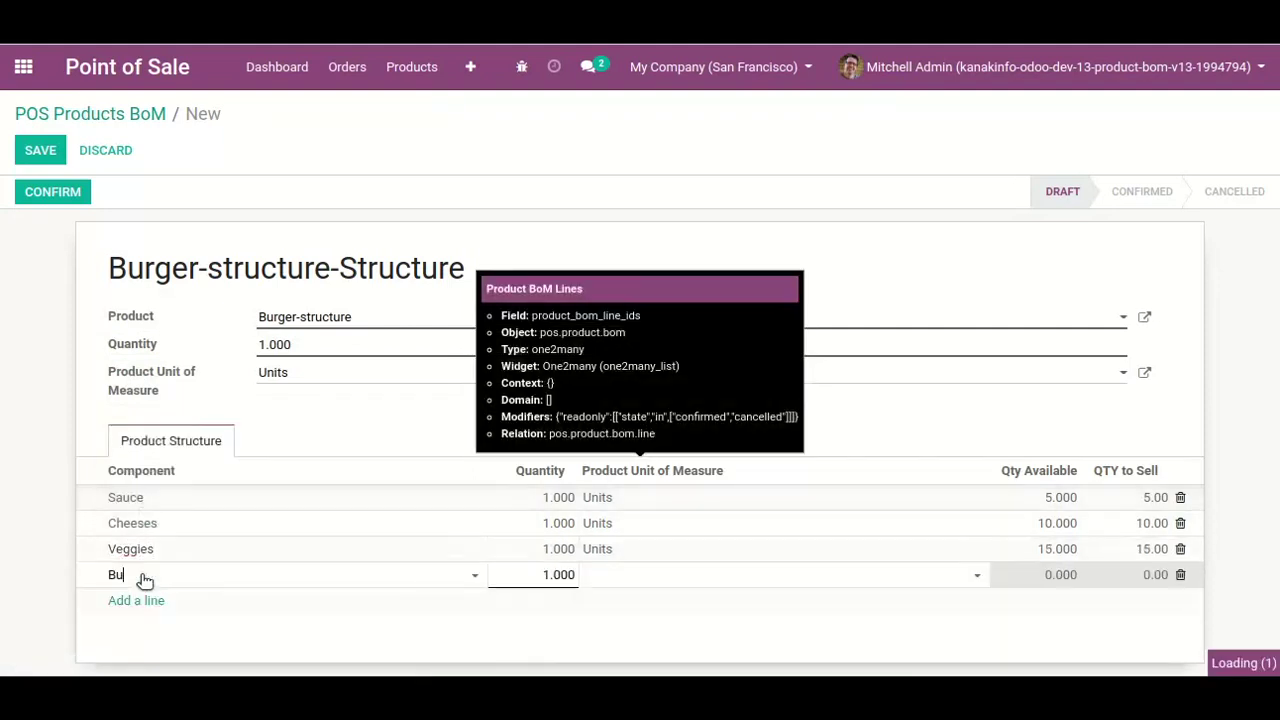
{"action": "type", "text": "rger"}
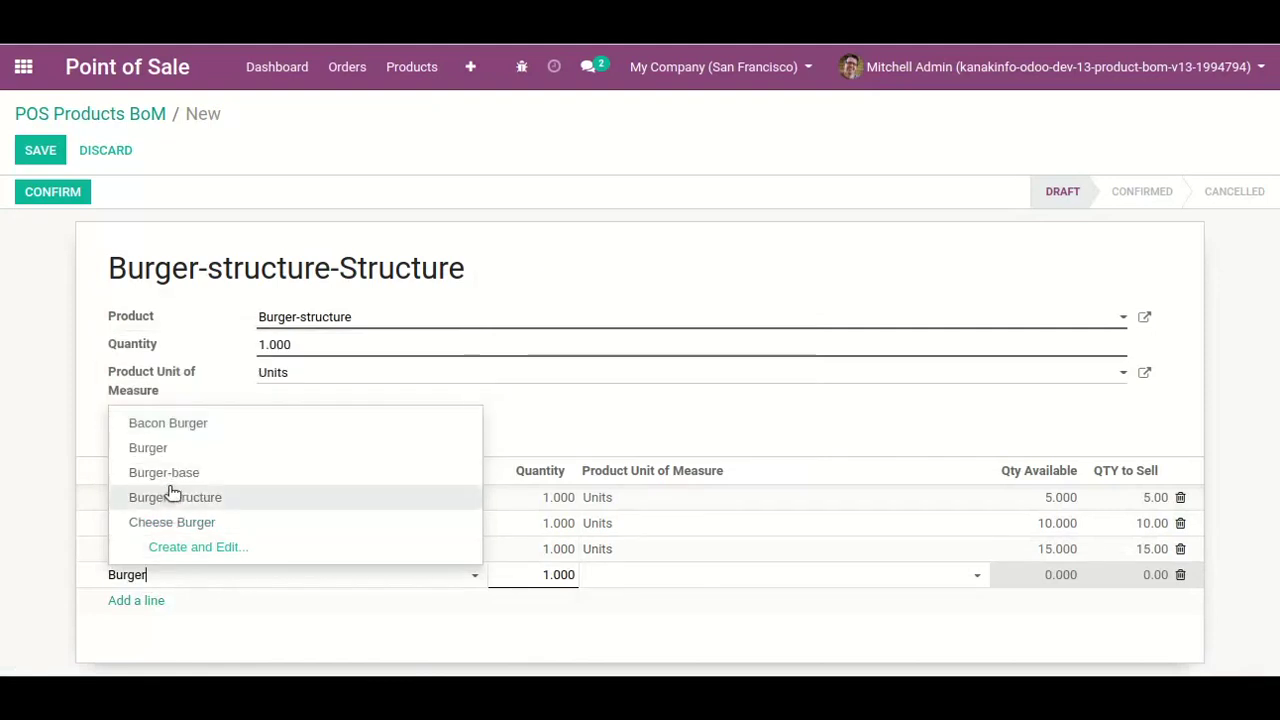
{"action": "left_click", "coordinate": [180, 480]}
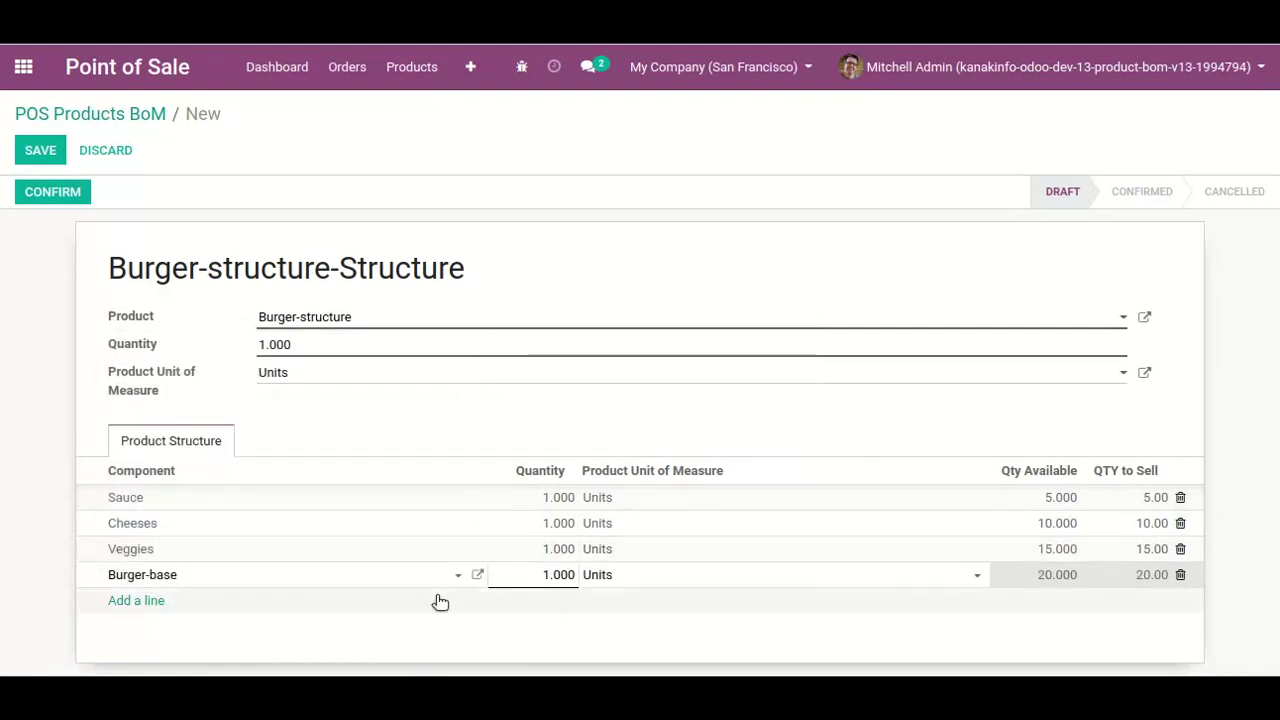
{"action": "left_click", "coordinate": [35, 150]}
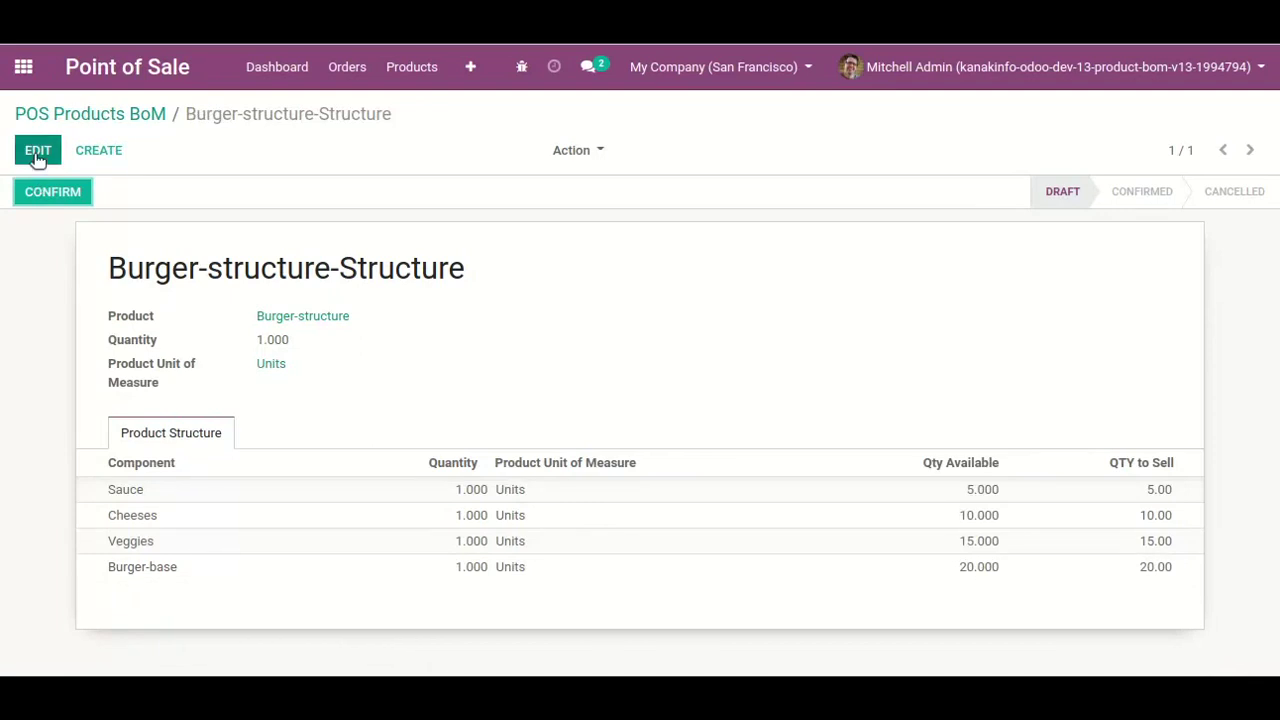
Edit the saved BoM and replace its product with the existing Burger product
{"action": "left_click", "coordinate": [38, 152]}
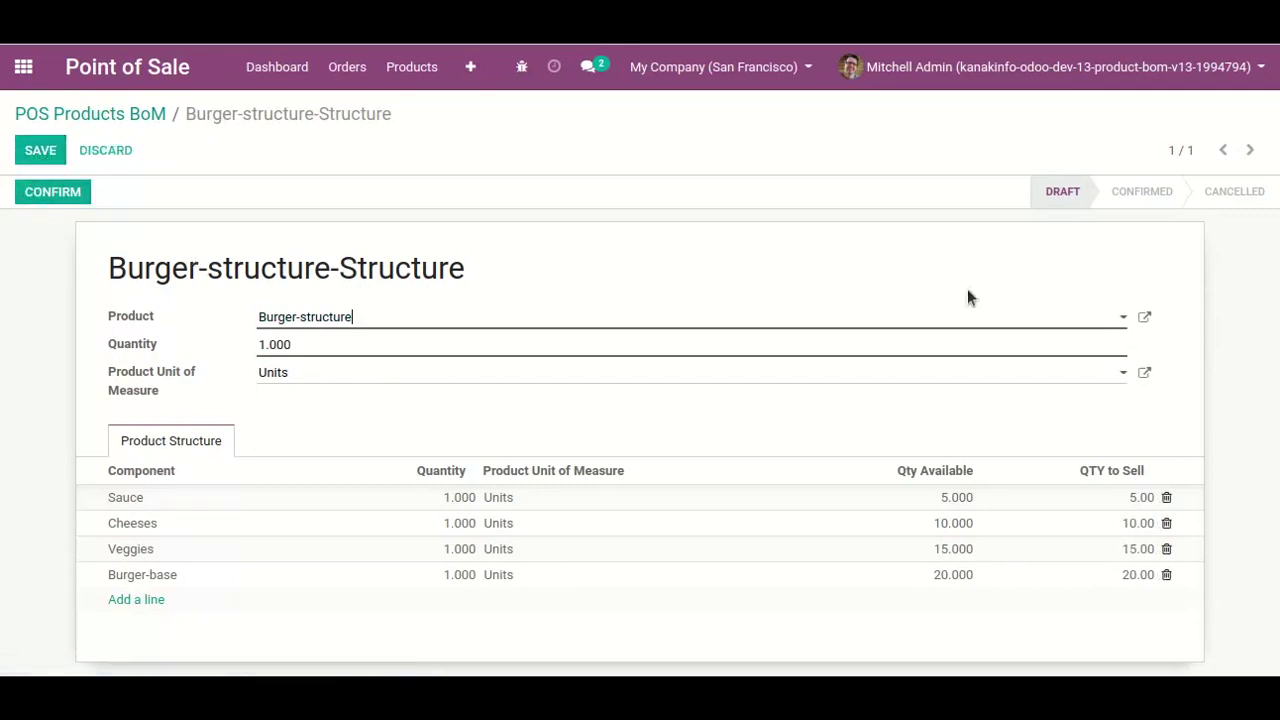
{"action": "left_click", "coordinate": [1104, 314]}
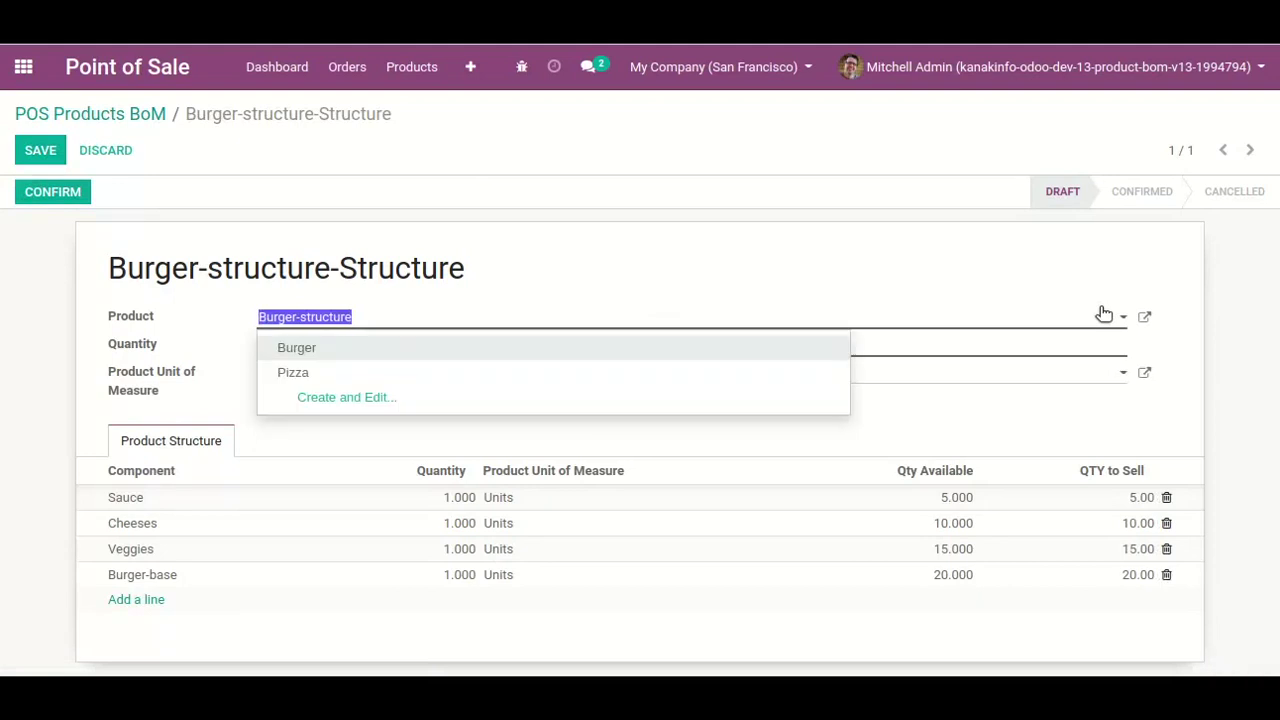
{"action": "key", "text": "BackSpace"}
{"action": "type", "text": "Bu"}
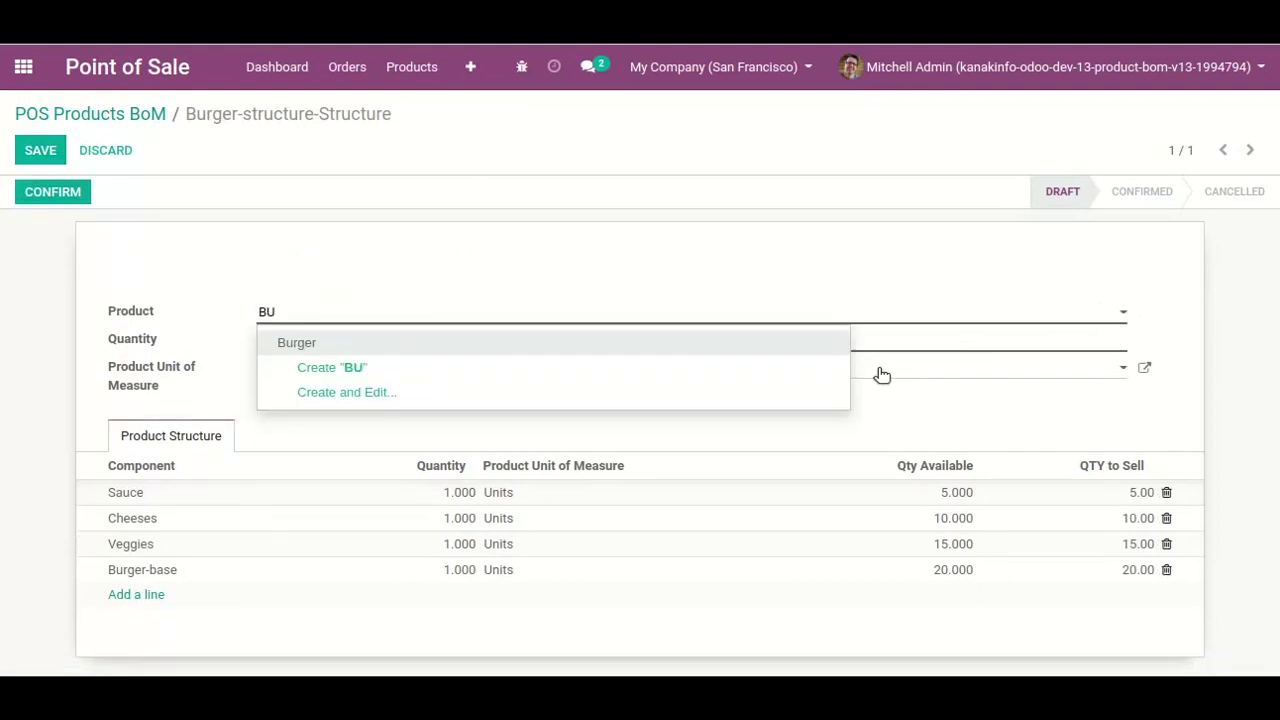
{"action": "left_click", "coordinate": [824, 346]}
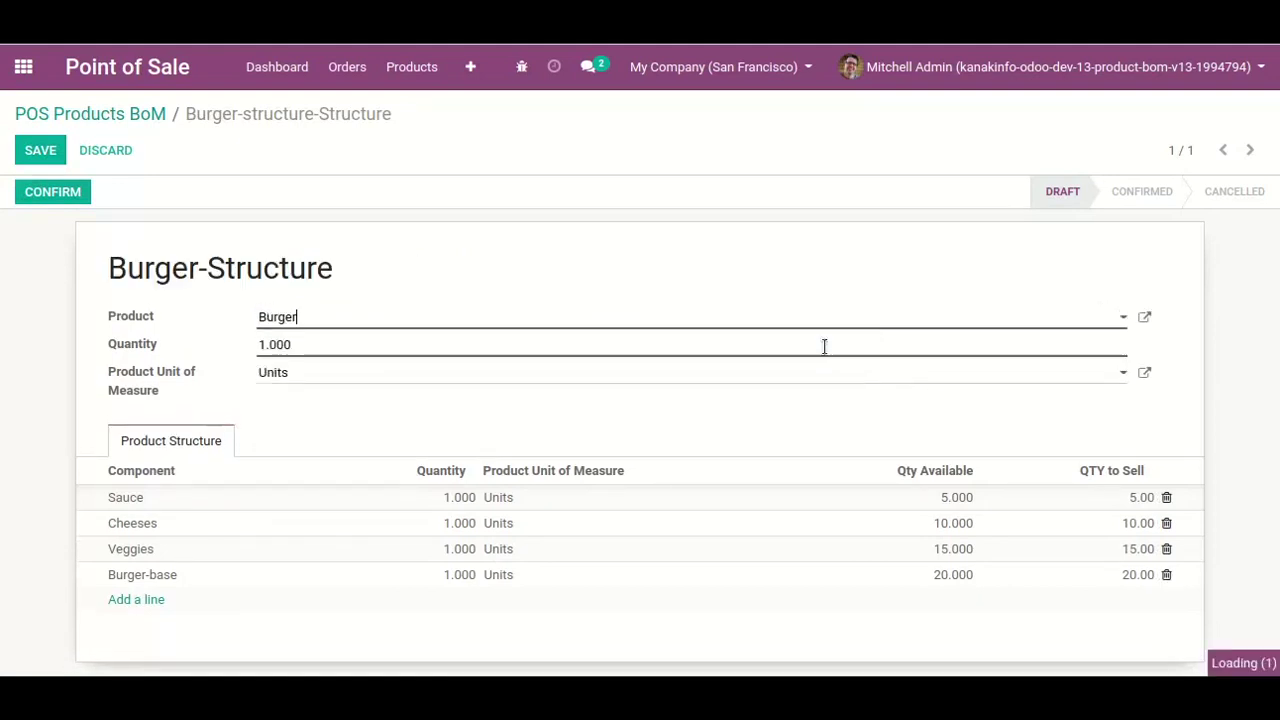
Open the linked Burger product record and save it, then save and confirm the BoM
{"action": "left_click", "coordinate": [1144, 316]}
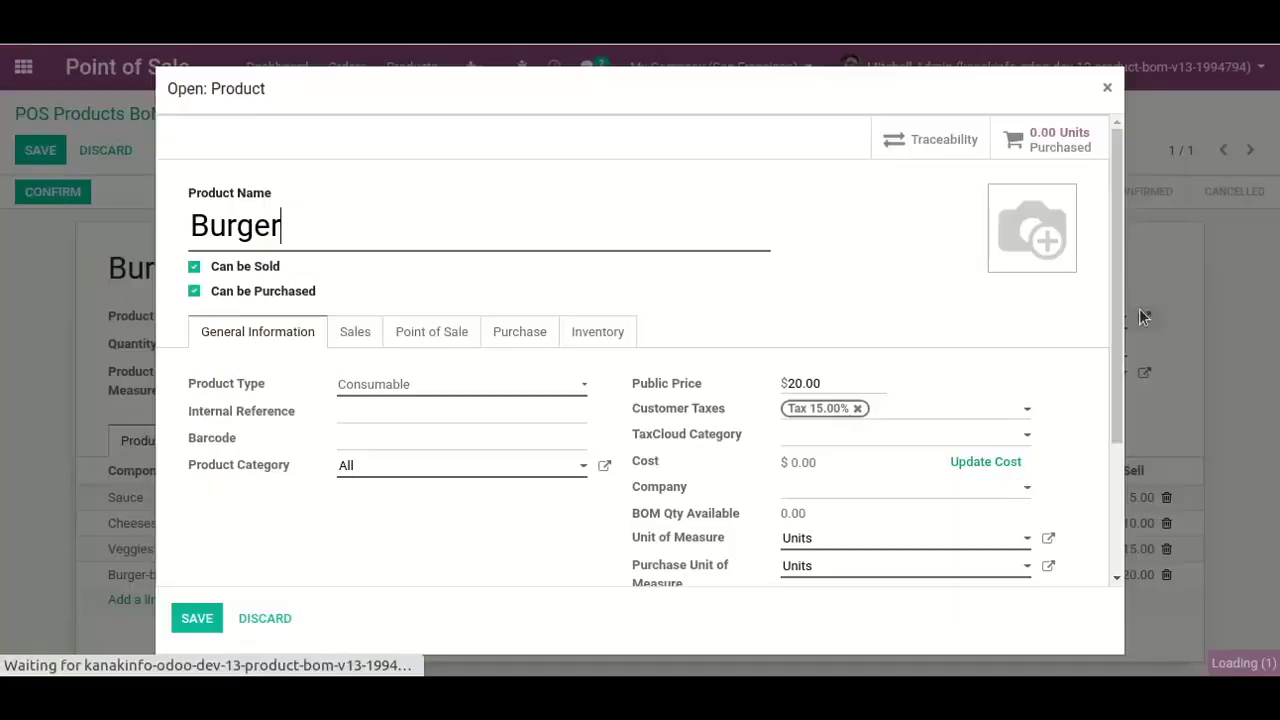
{"action": "left_click", "coordinate": [199, 618]}
{"action": "left_click", "coordinate": [42, 150]}
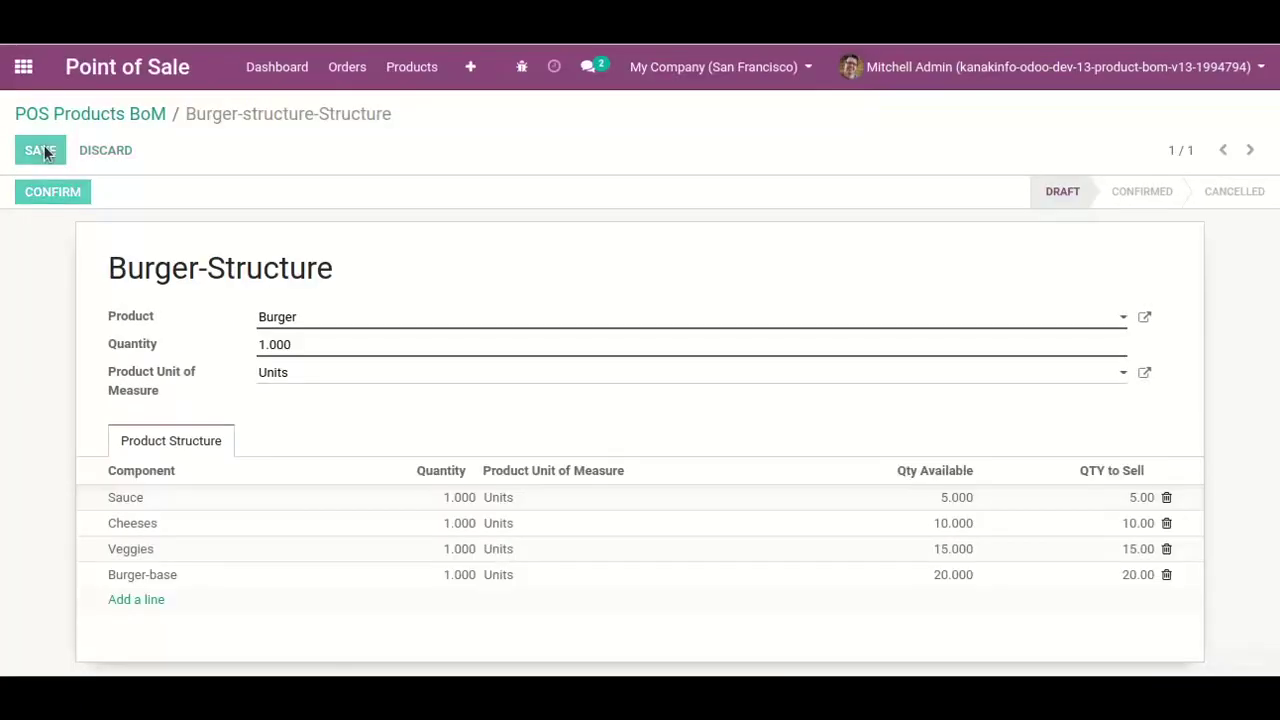
{"action": "left_click", "coordinate": [44, 197]}
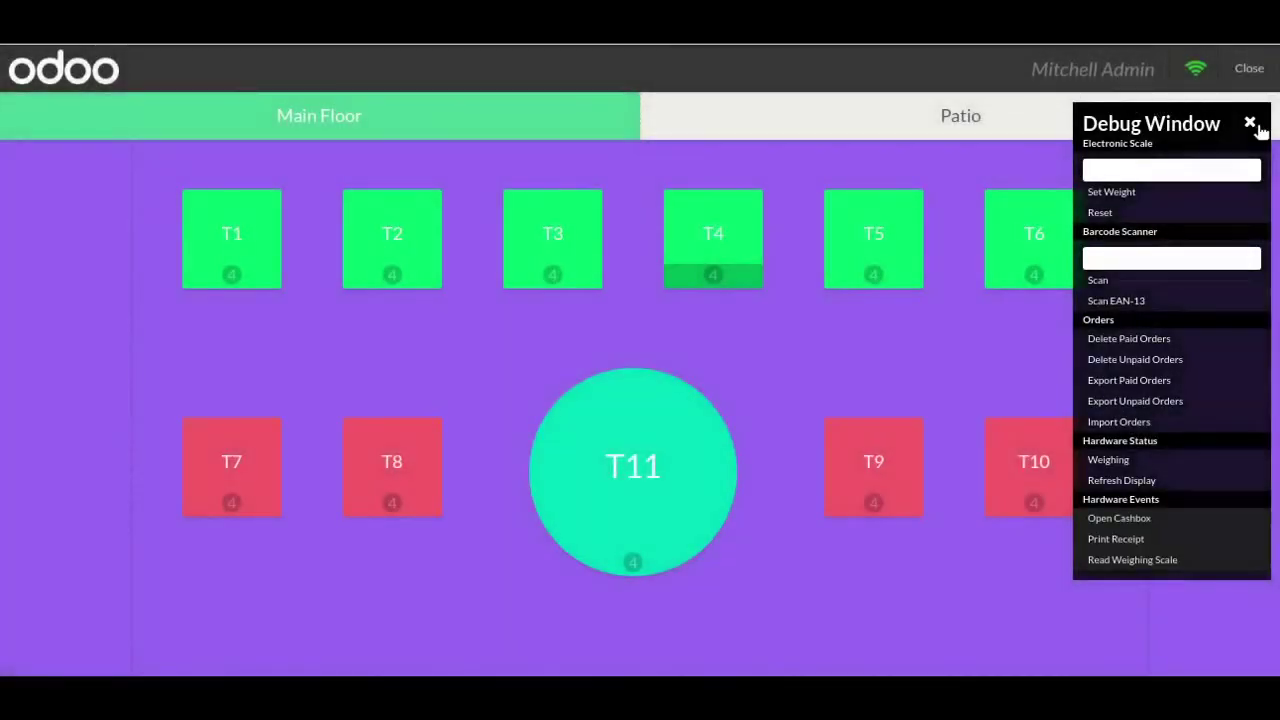
Close the debug window, open table T5 on the Main Floor, and add one Burger from the full product list to its order
{"action": "left_click", "coordinate": [1250, 124]}
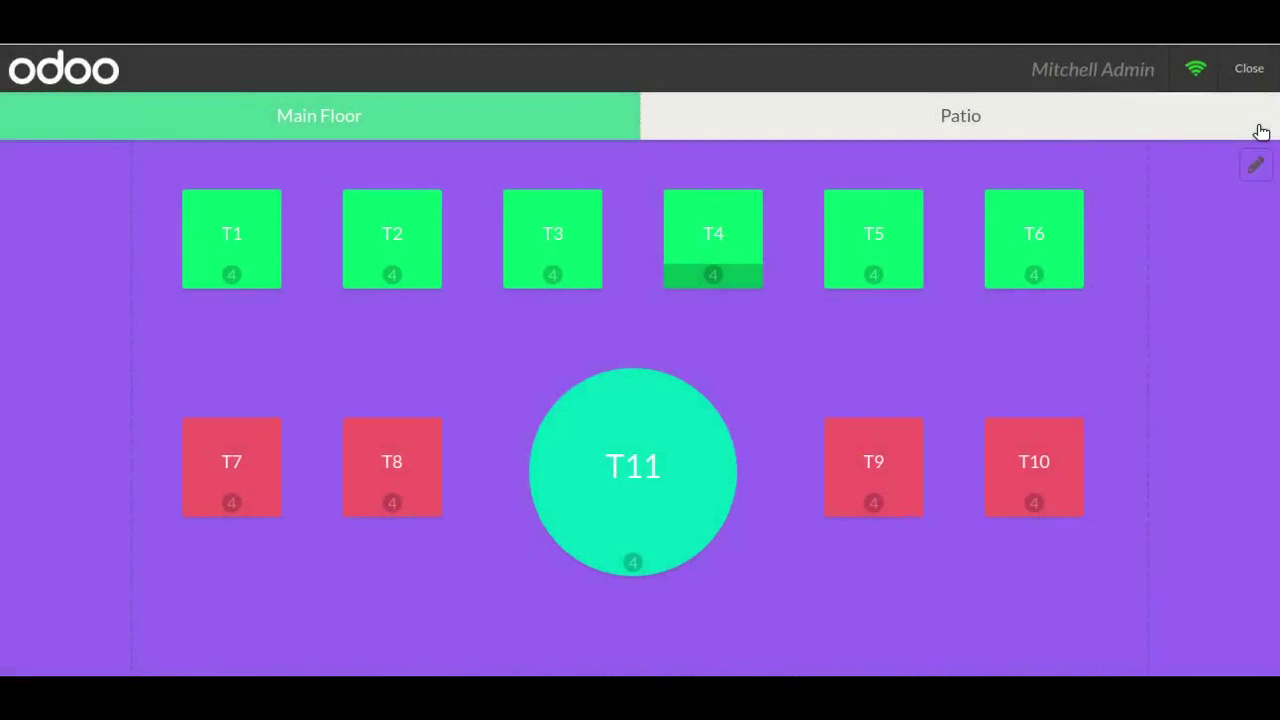
{"action": "left_click", "coordinate": [867, 234]}
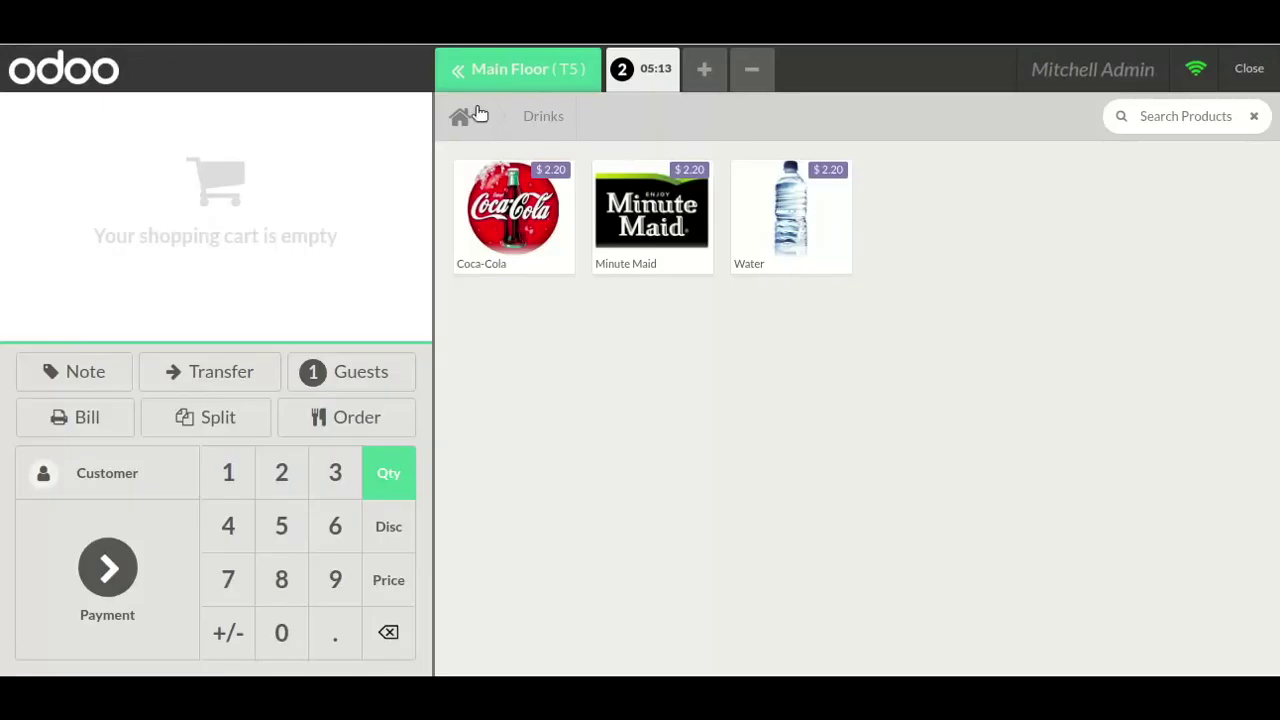
{"action": "left_click", "coordinate": [462, 116]}
{"action": "scroll", "coordinate": [777, 565], "scroll_direction": "down", "scroll_amount": 10}
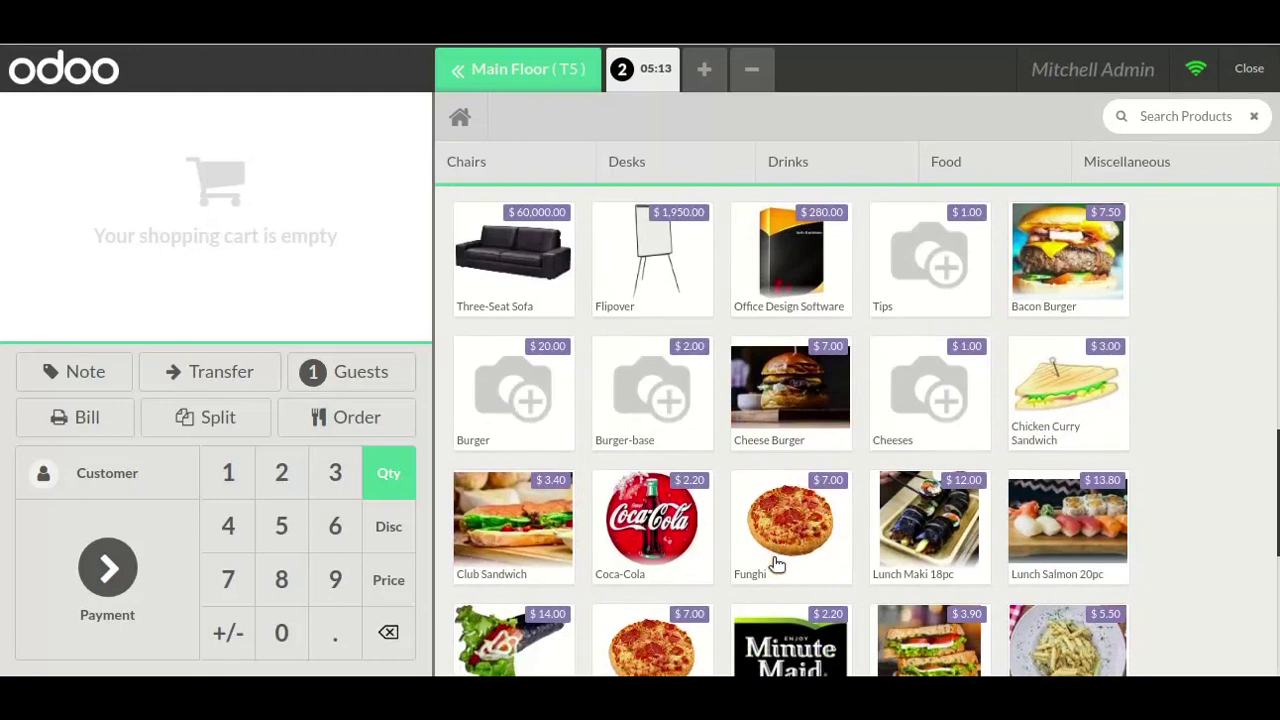
{"action": "scroll", "coordinate": [777, 565], "scroll_direction": "down", "scroll_amount": 1}
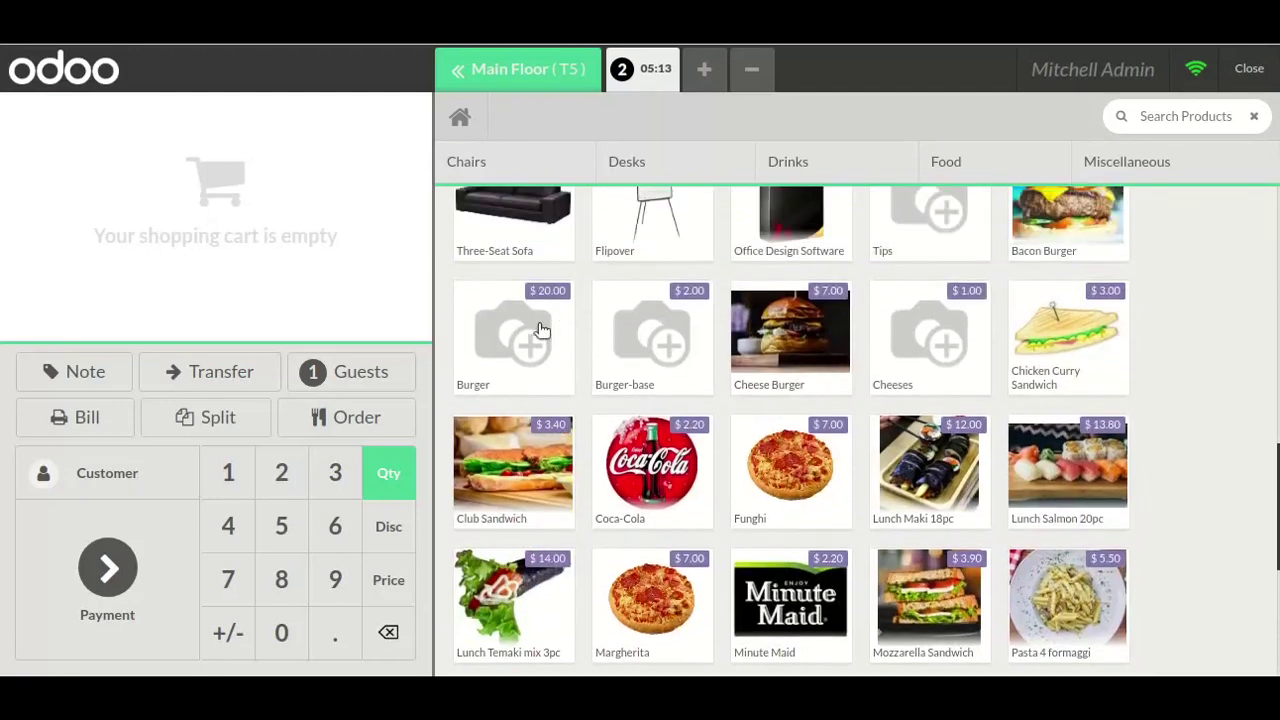
{"action": "left_click", "coordinate": [541, 341]}
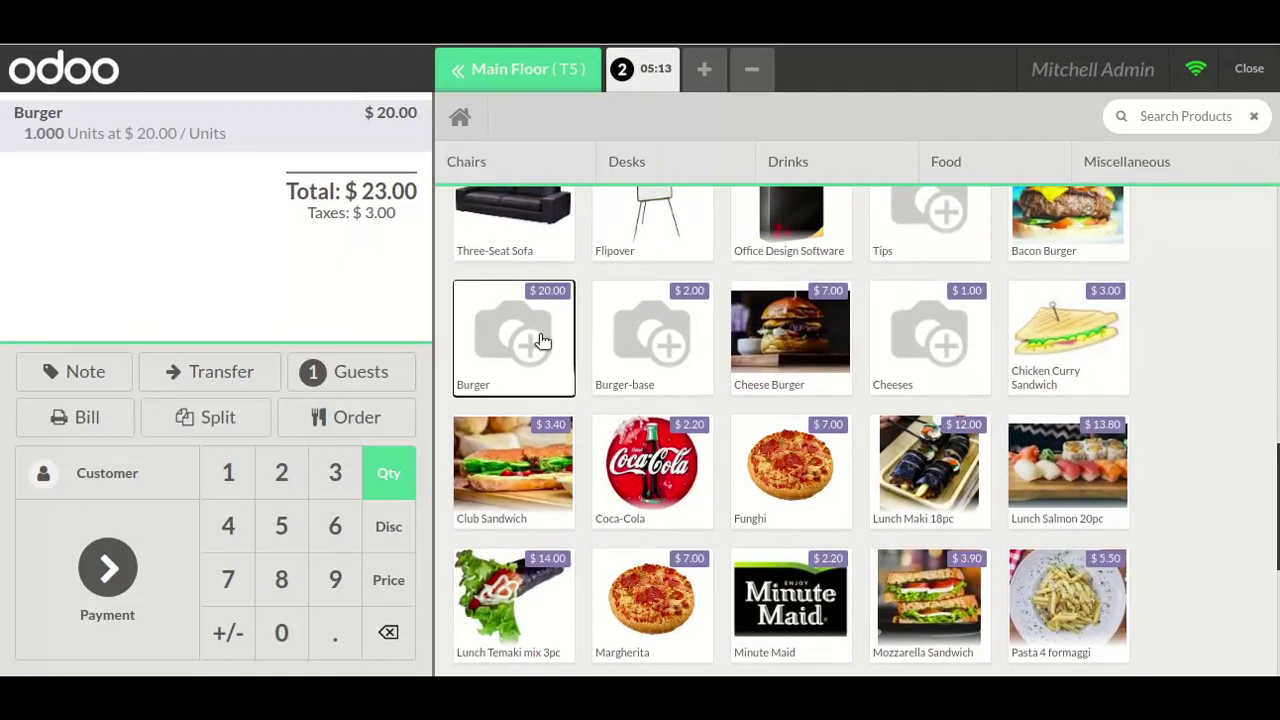
Assign the fourth customer in the customer list to the T5 order
{"action": "left_click", "coordinate": [147, 490]}
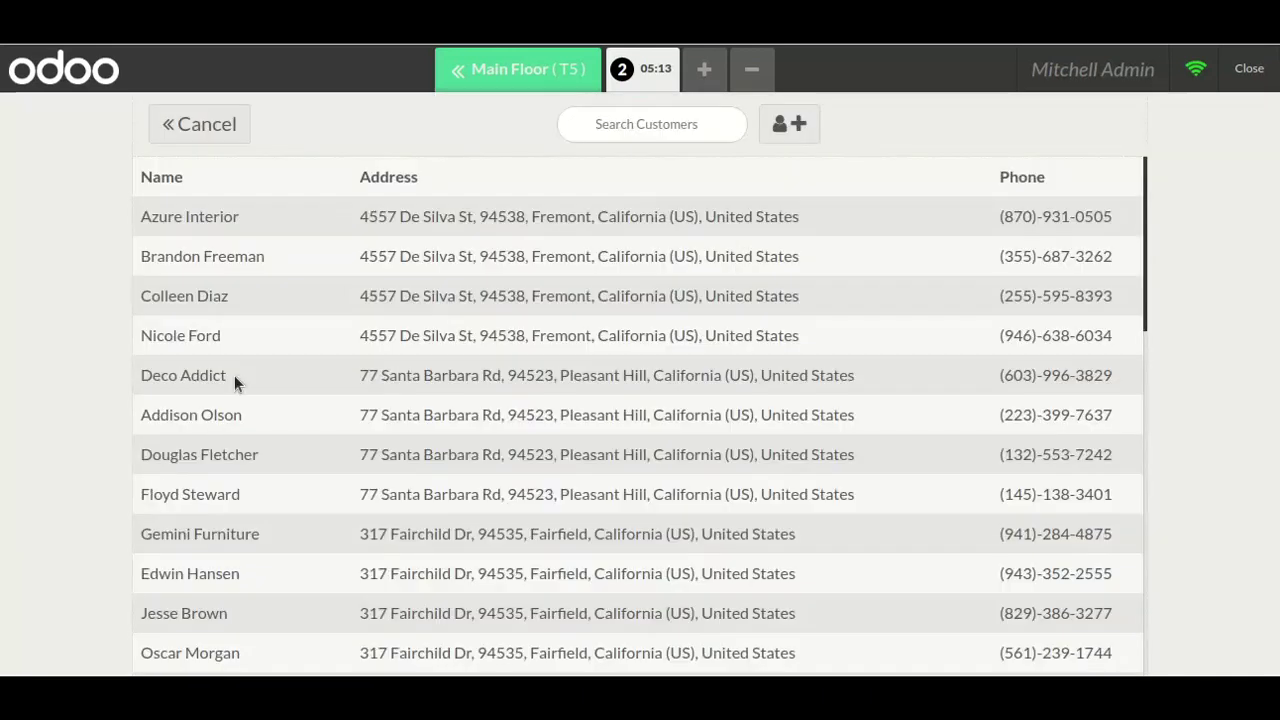
{"action": "left_click", "coordinate": [220, 342]}
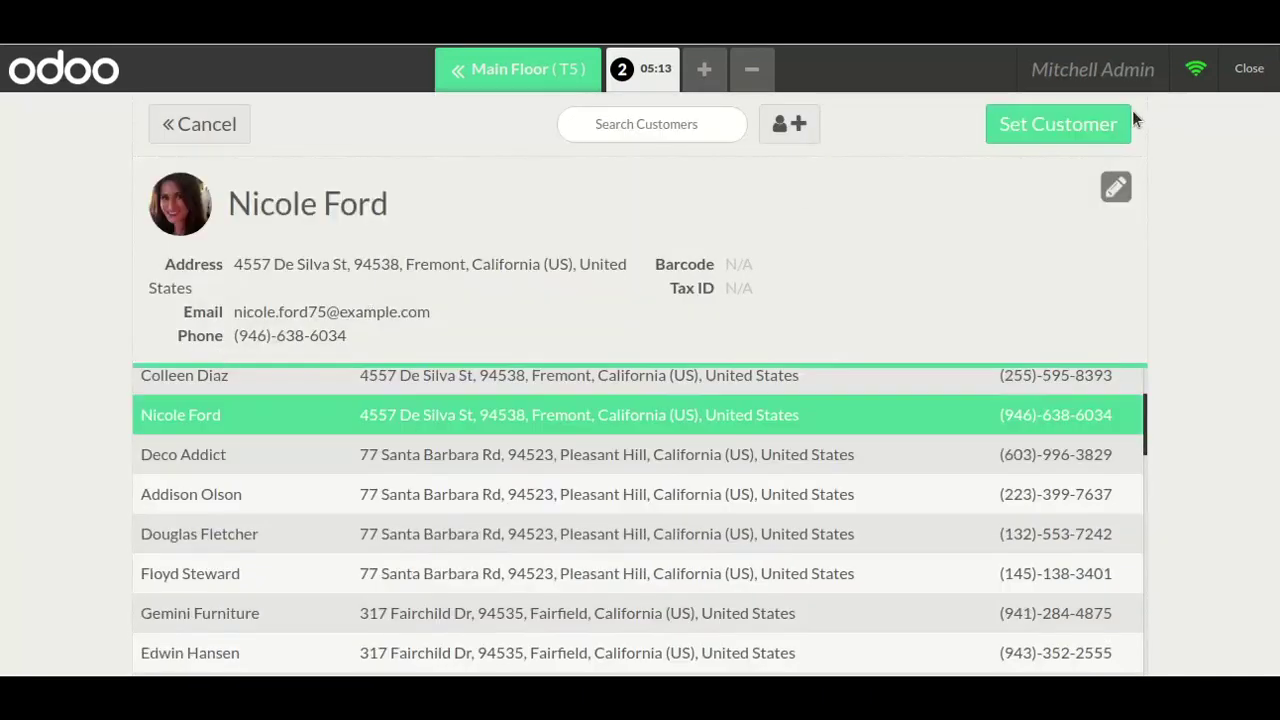
{"action": "left_click", "coordinate": [1108, 121]}
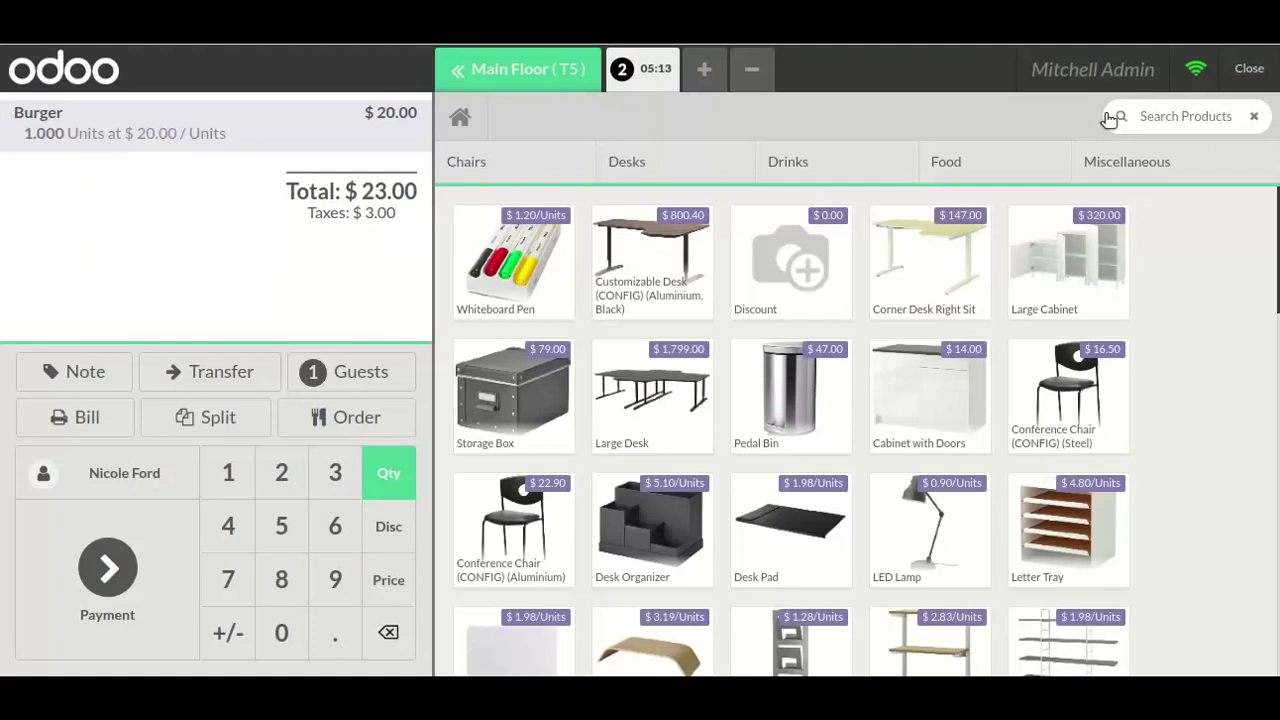
Pay for the T5 order with 30 tendered in cash and validate the payment
{"action": "left_click", "coordinate": [108, 572]}
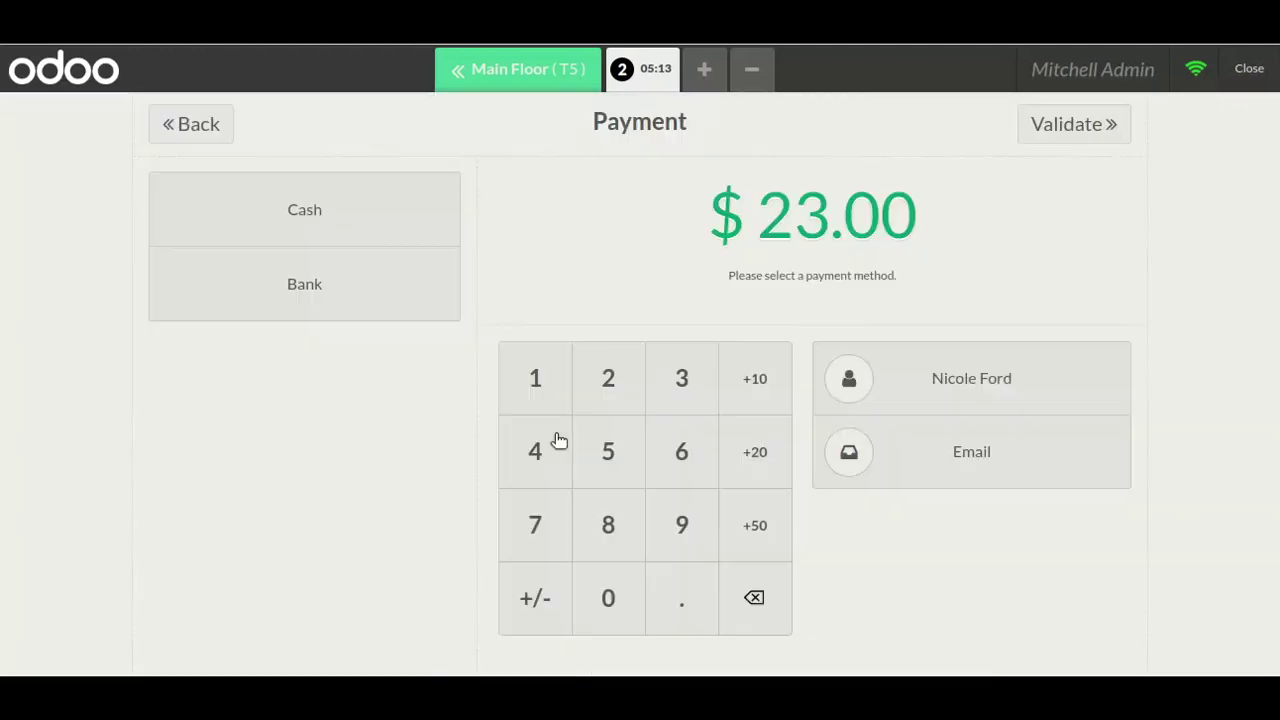
{"action": "left_click", "coordinate": [670, 380]}
{"action": "left_click", "coordinate": [608, 598]}
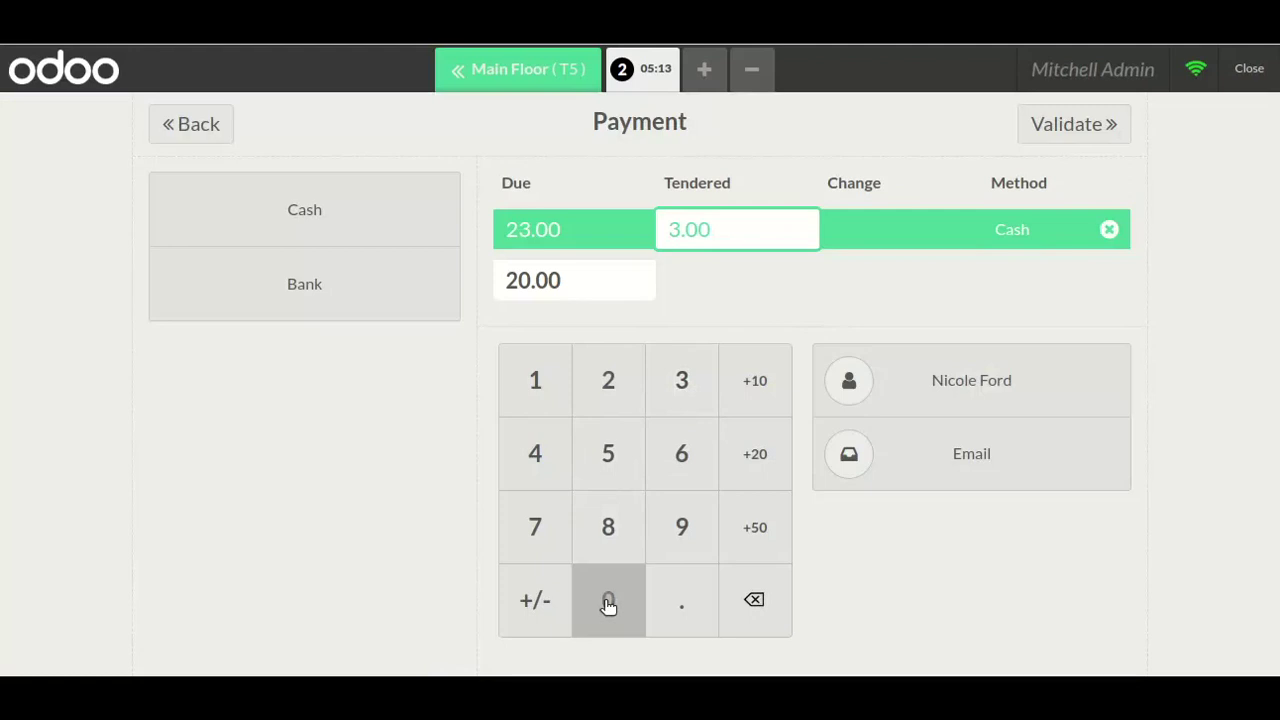
{"action": "left_click", "coordinate": [1074, 131]}
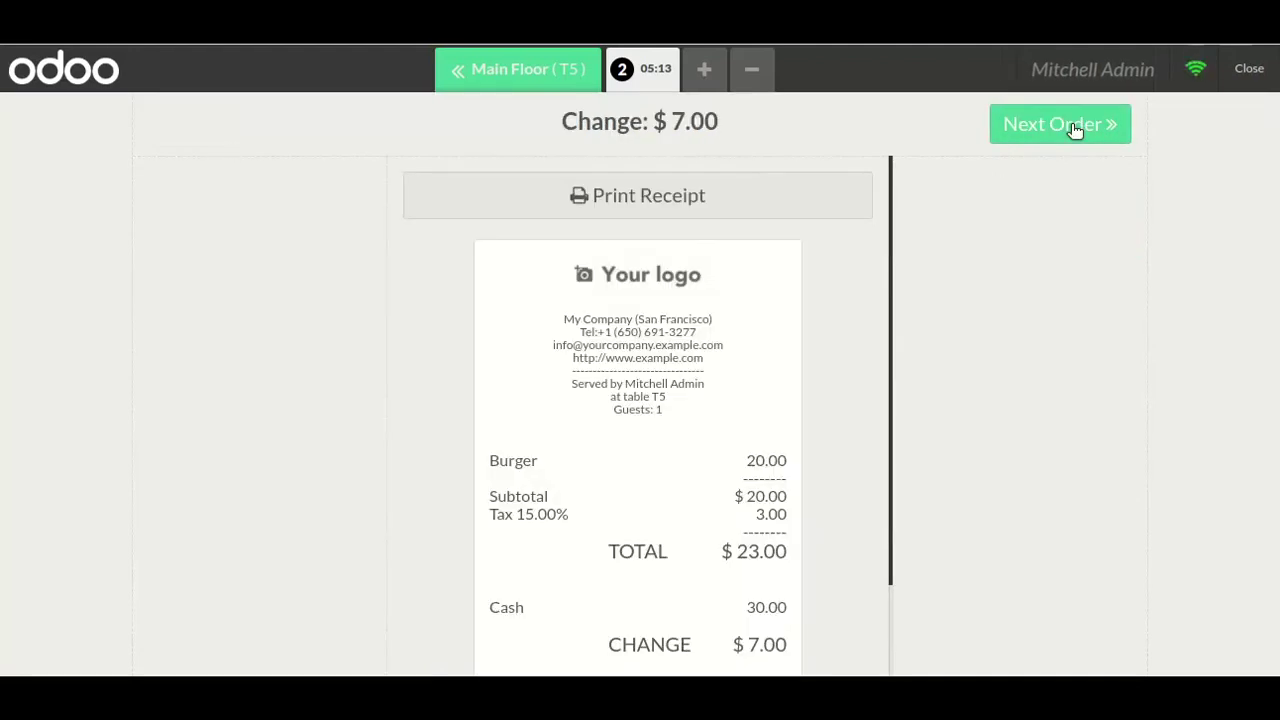
Look through the Burger order's receipt and close the POS interface to return to the backend
{"action": "scroll", "coordinate": [818, 352], "scroll_direction": "down", "scroll_amount": 2}
{"action": "scroll", "coordinate": [818, 352], "scroll_direction": "up", "scroll_amount": 2}
{"action": "scroll", "coordinate": [818, 352], "scroll_direction": "down", "scroll_amount": 2}
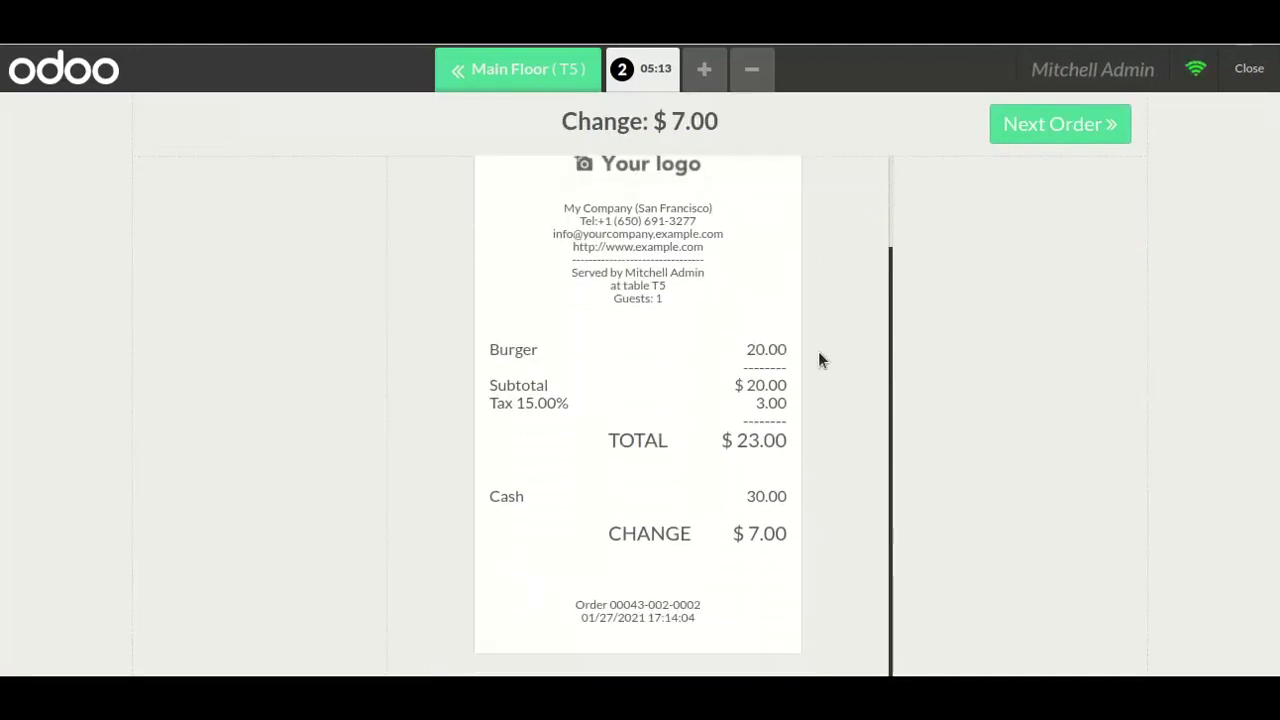
{"action": "left_click", "coordinate": [1240, 79]}
{"action": "left_click", "coordinate": [1240, 75]}
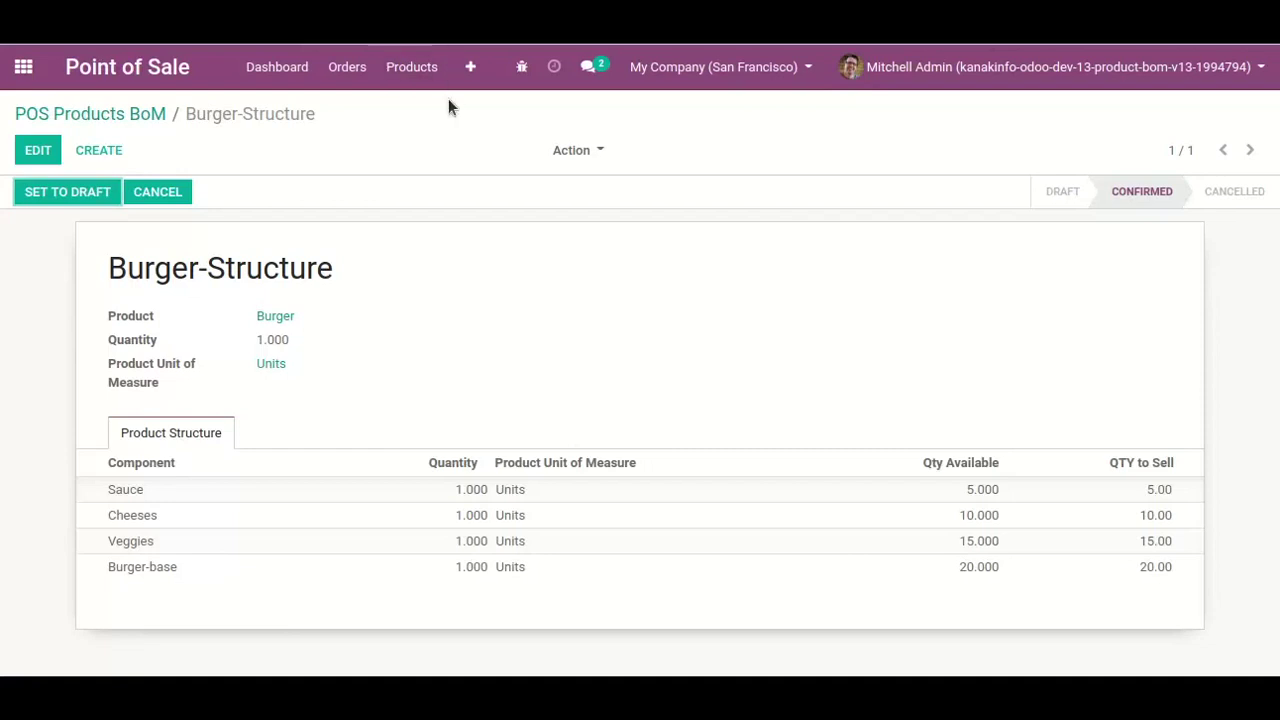
Find Veggies in the POS product list and check its on-hand quantity in the product record
{"action": "left_click", "coordinate": [406, 78]}
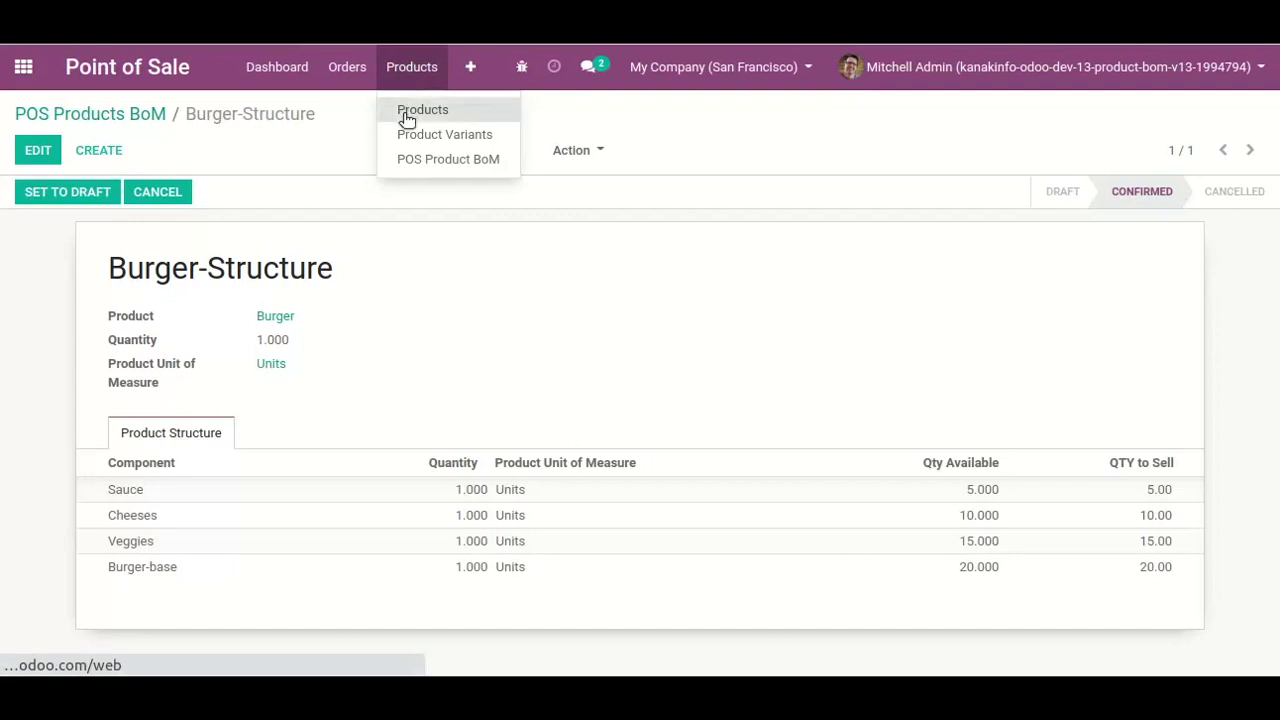
{"action": "left_click", "coordinate": [403, 111]}
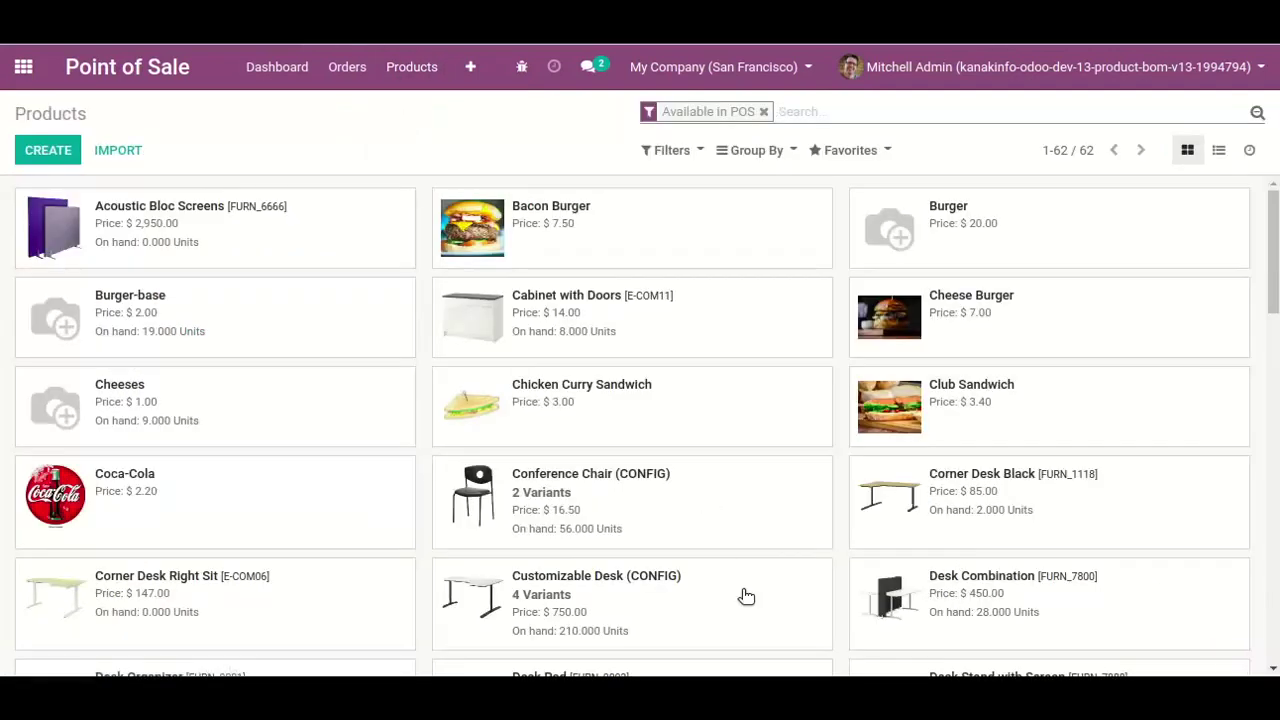
{"action": "scroll", "coordinate": [743, 594], "scroll_direction": "down", "scroll_amount": 3}
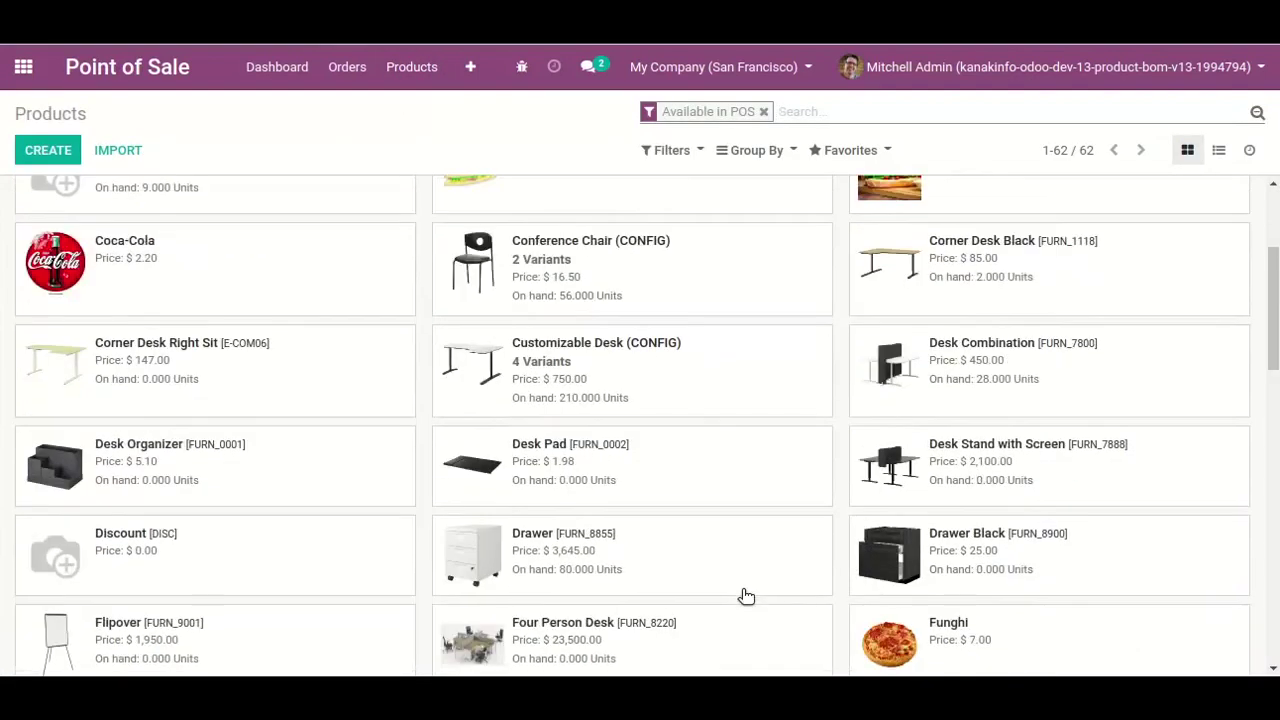
{"action": "scroll", "coordinate": [813, 634], "scroll_direction": "down", "scroll_amount": 8}
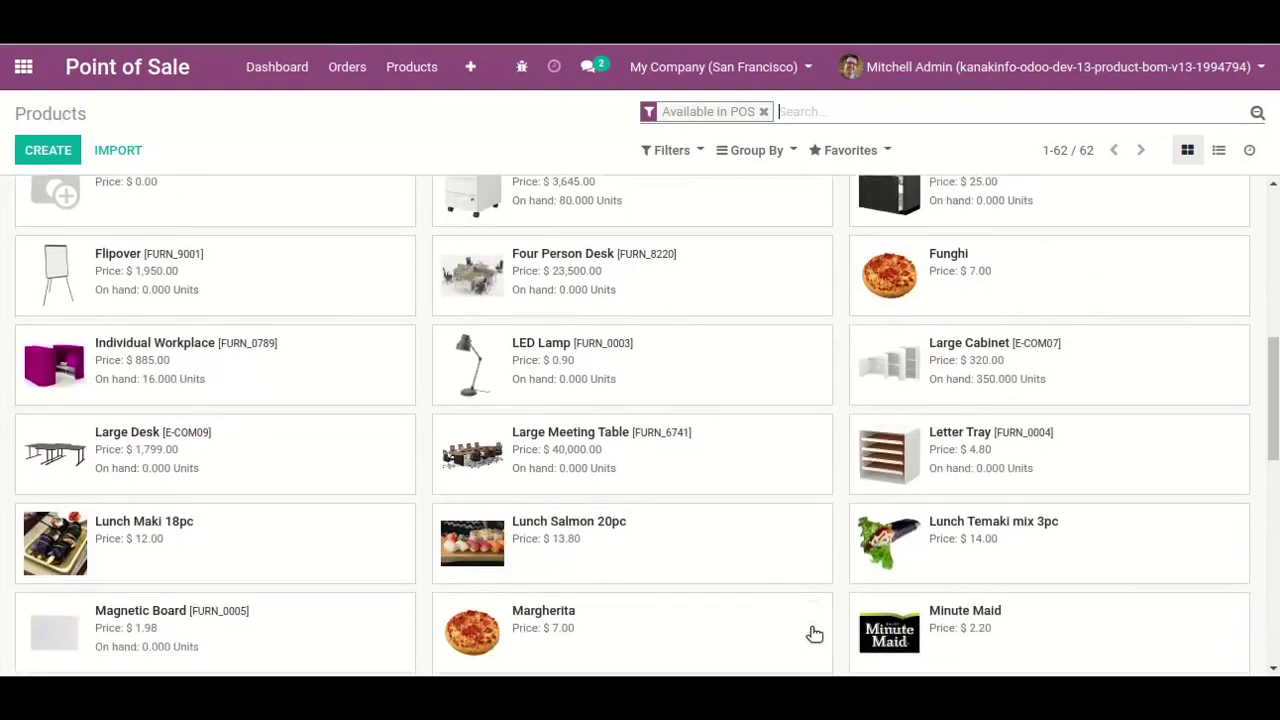
{"action": "scroll", "coordinate": [813, 630], "scroll_direction": "down", "scroll_amount": 7}
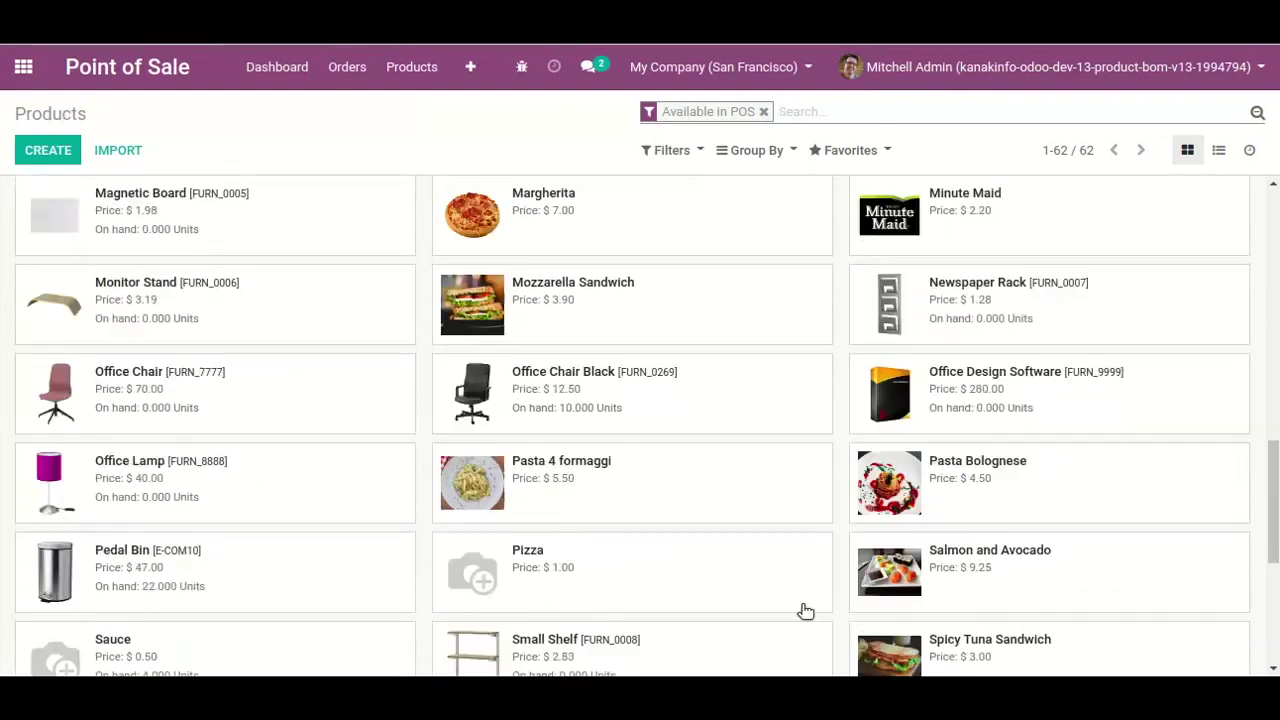
{"action": "left_click", "coordinate": [743, 455]}
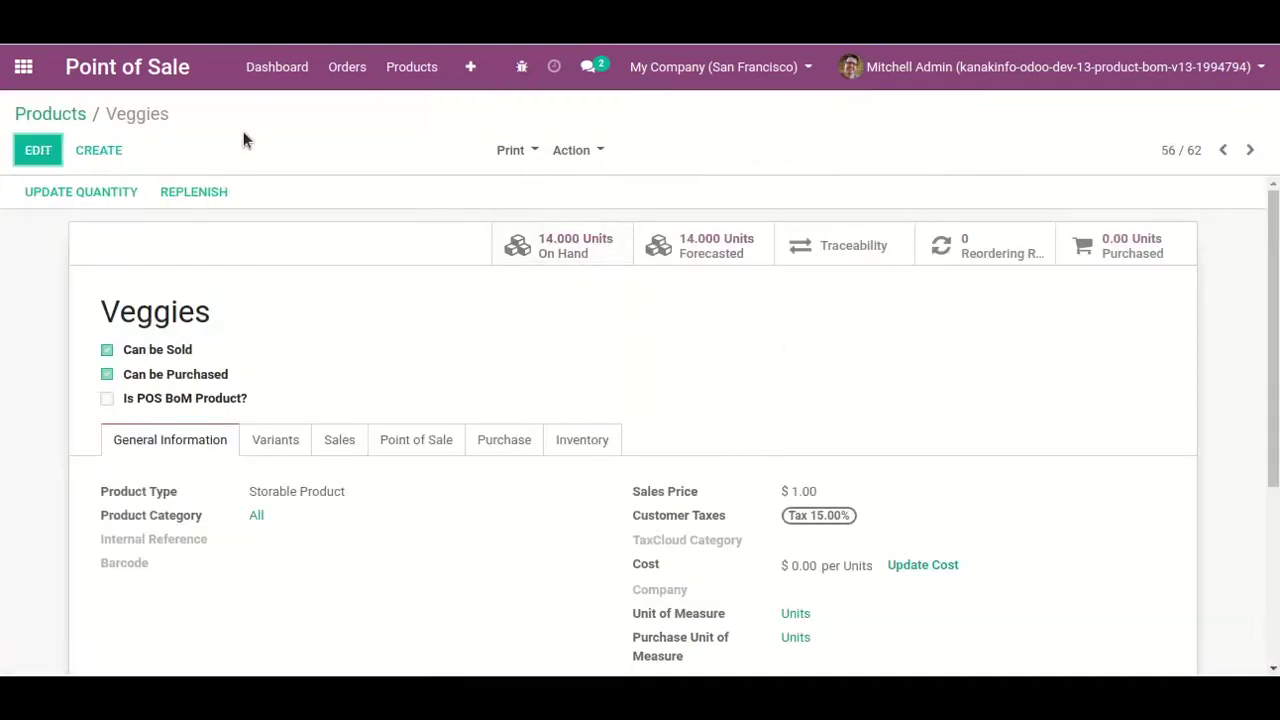
{"action": "left_click", "coordinate": [67, 118]}
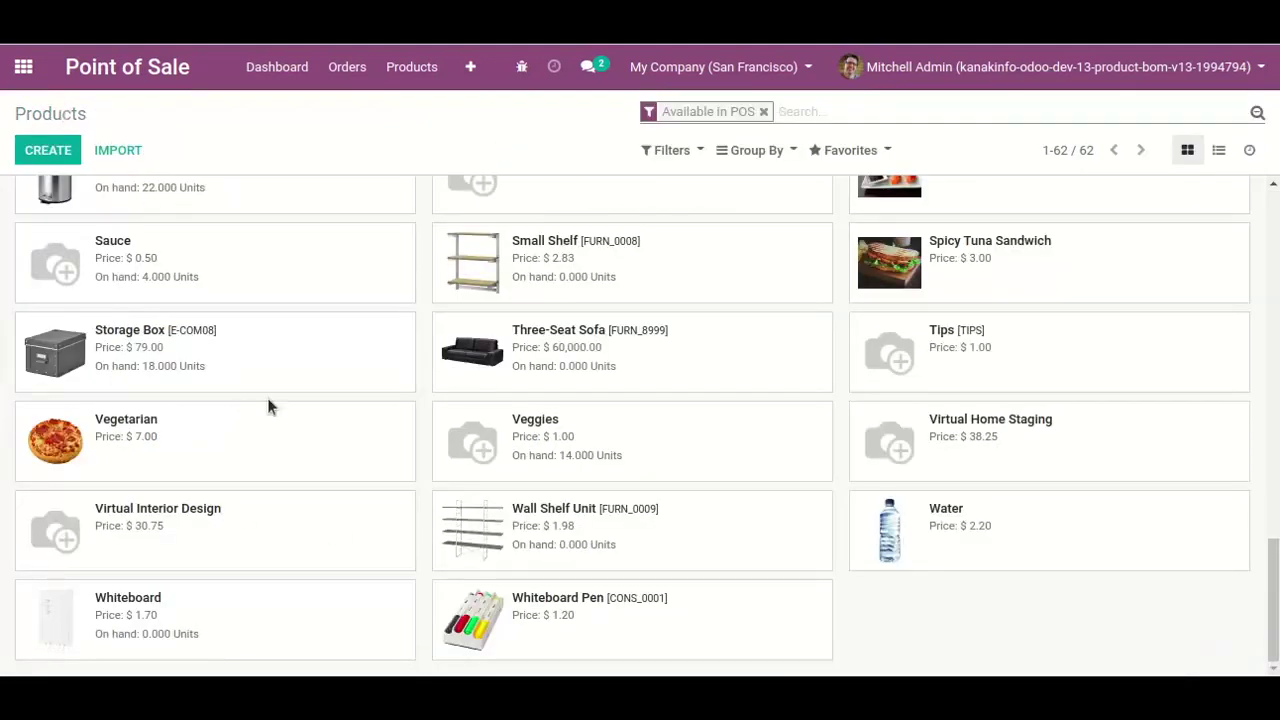
{"action": "left_click", "coordinate": [750, 474]}
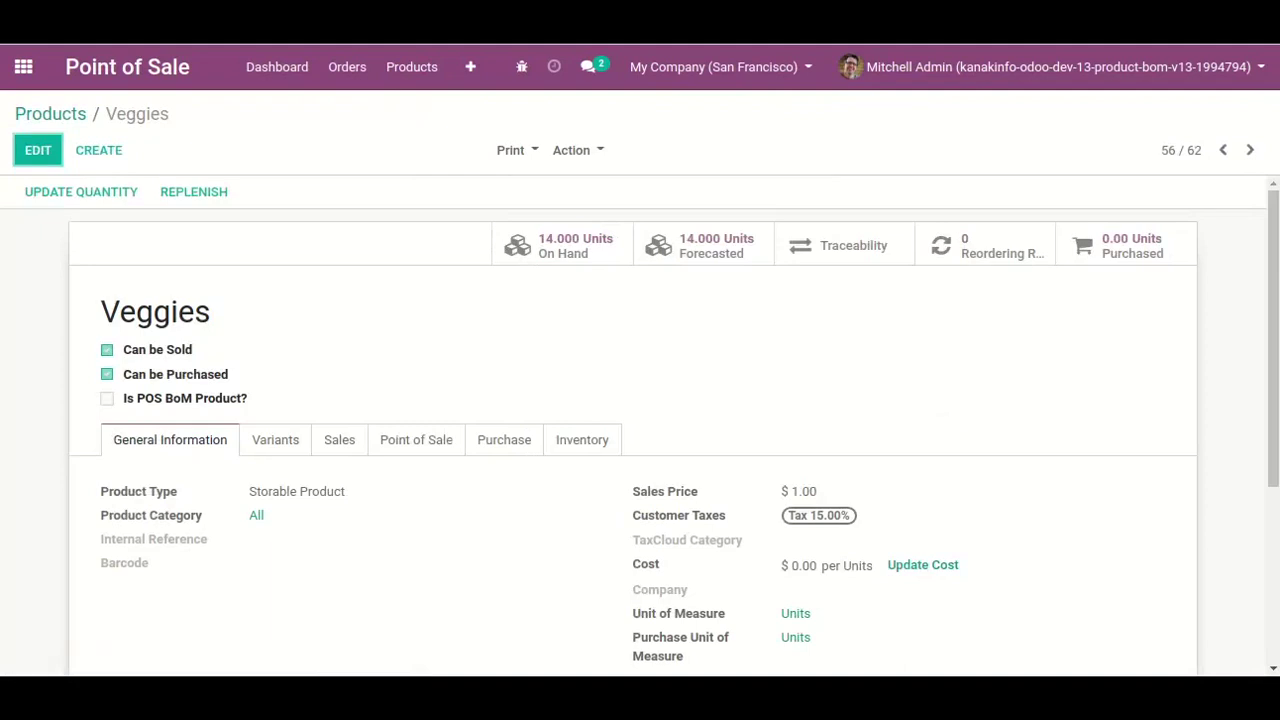
{"action": "left_click", "coordinate": [36, 114]}
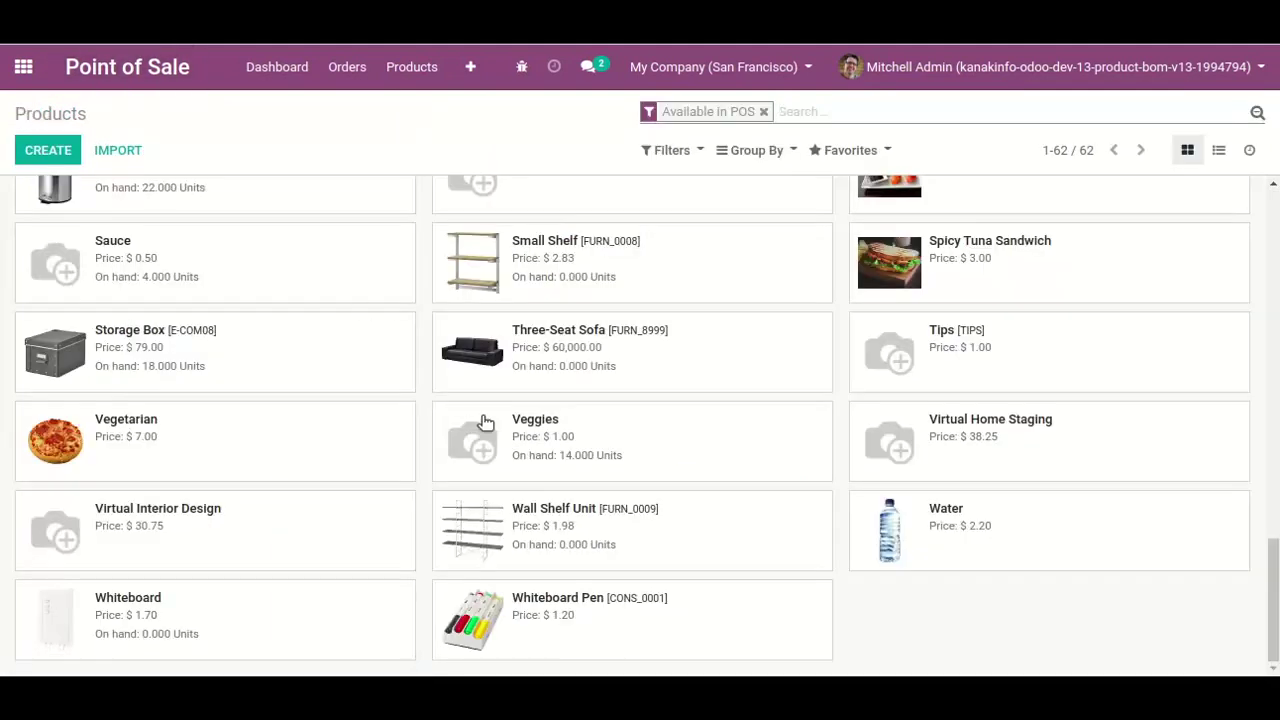
Check the on-hand quantities of Sauce and Cheeses in their product records
{"action": "scroll", "coordinate": [484, 422], "scroll_direction": "up", "scroll_amount": 3}
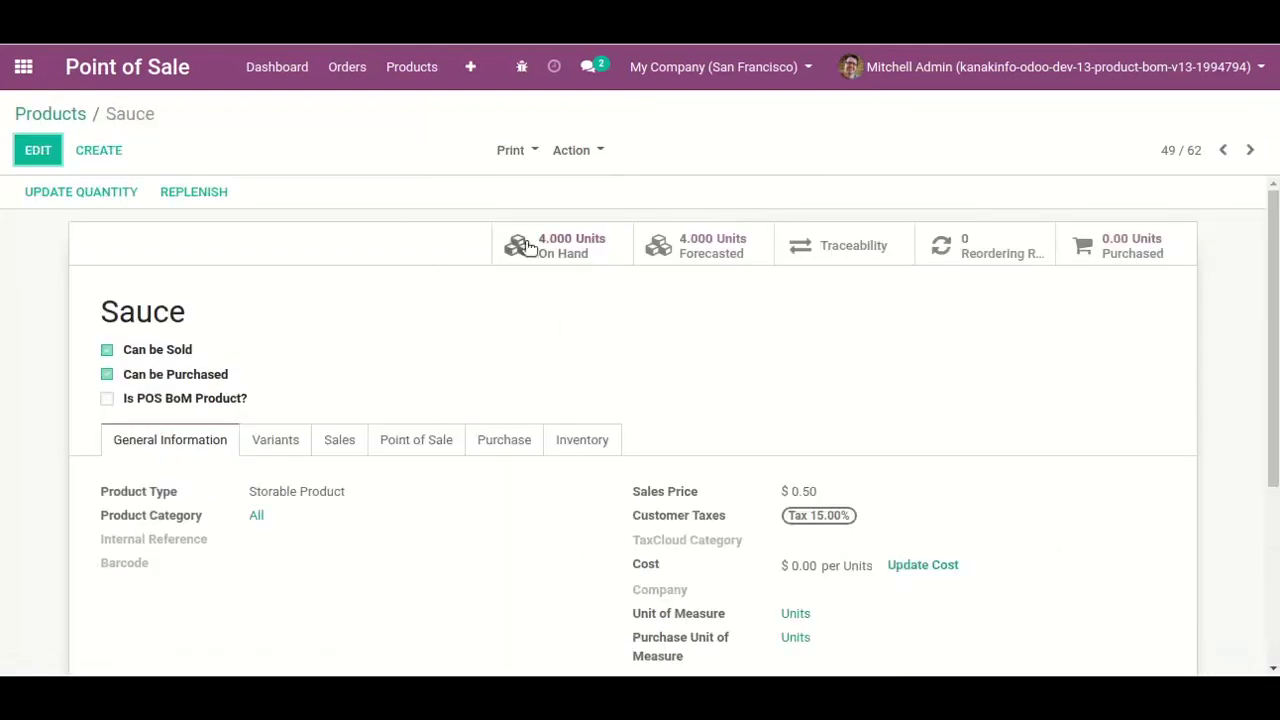
{"action": "left_click", "coordinate": [60, 114]}
{"action": "scroll", "coordinate": [470, 442], "scroll_direction": "up", "scroll_amount": 5}
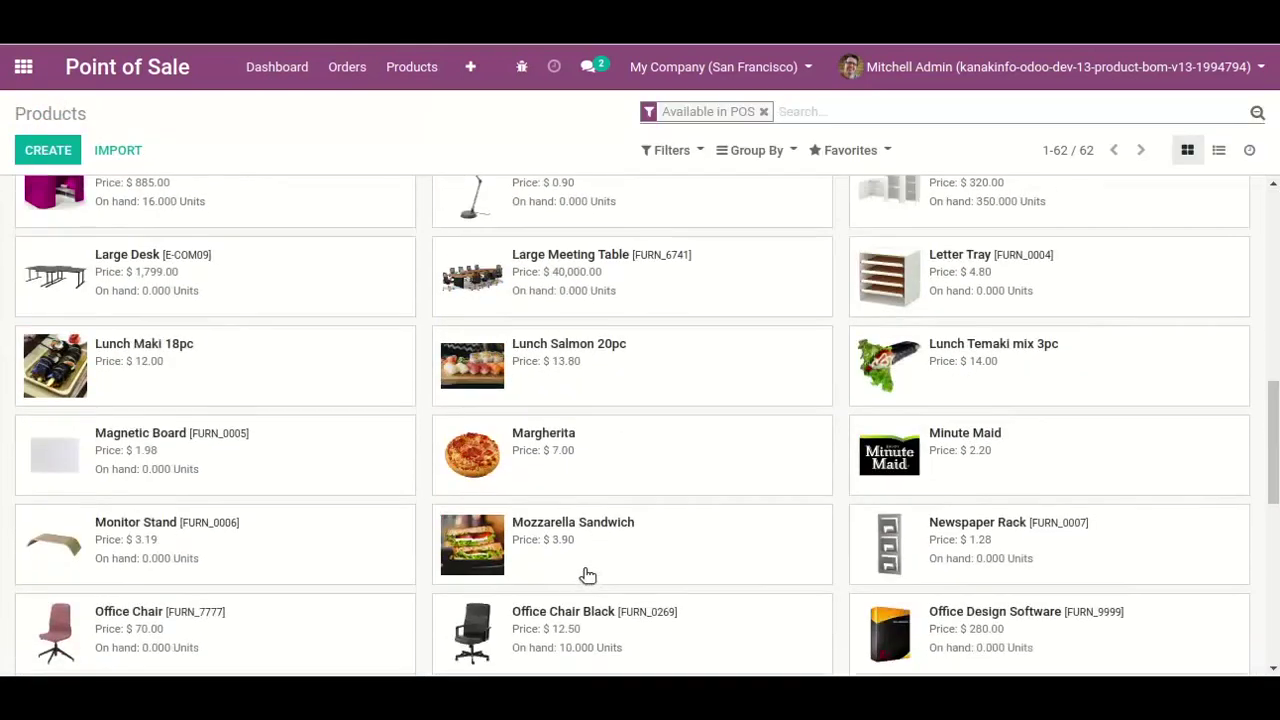
{"action": "scroll", "coordinate": [399, 381], "scroll_direction": "up", "scroll_amount": 8}
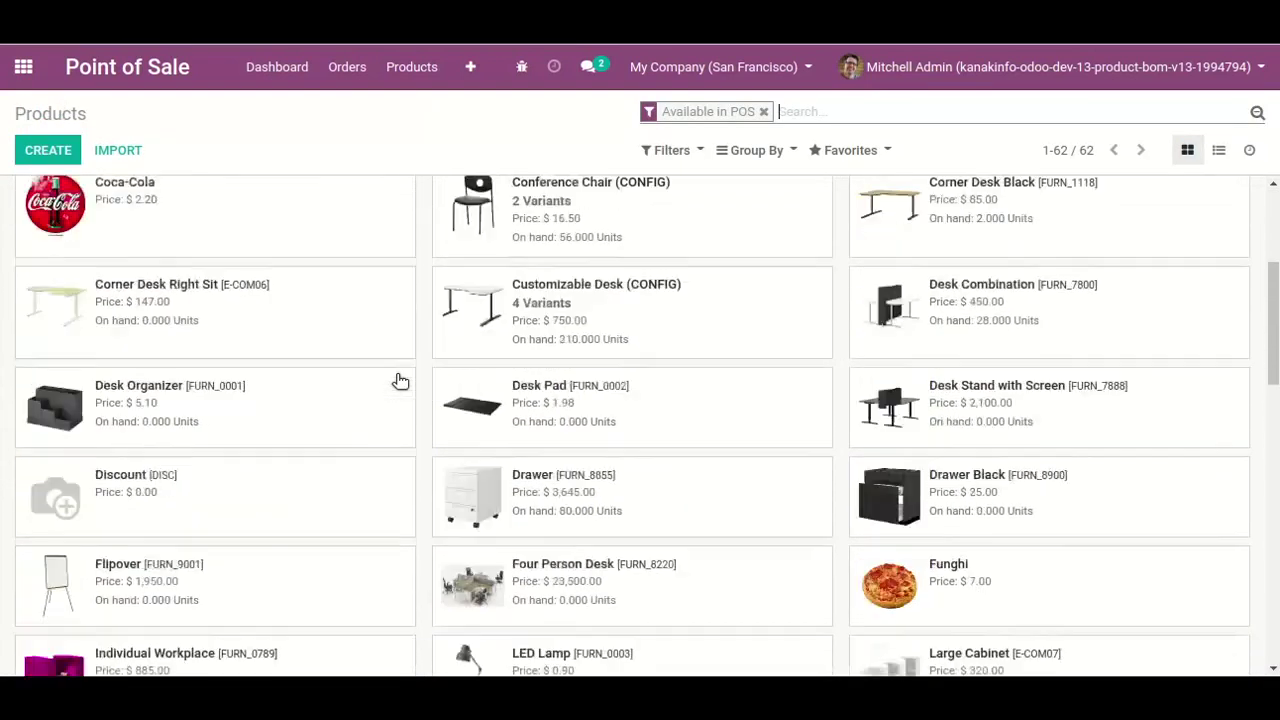
{"action": "left_click", "coordinate": [338, 411]}
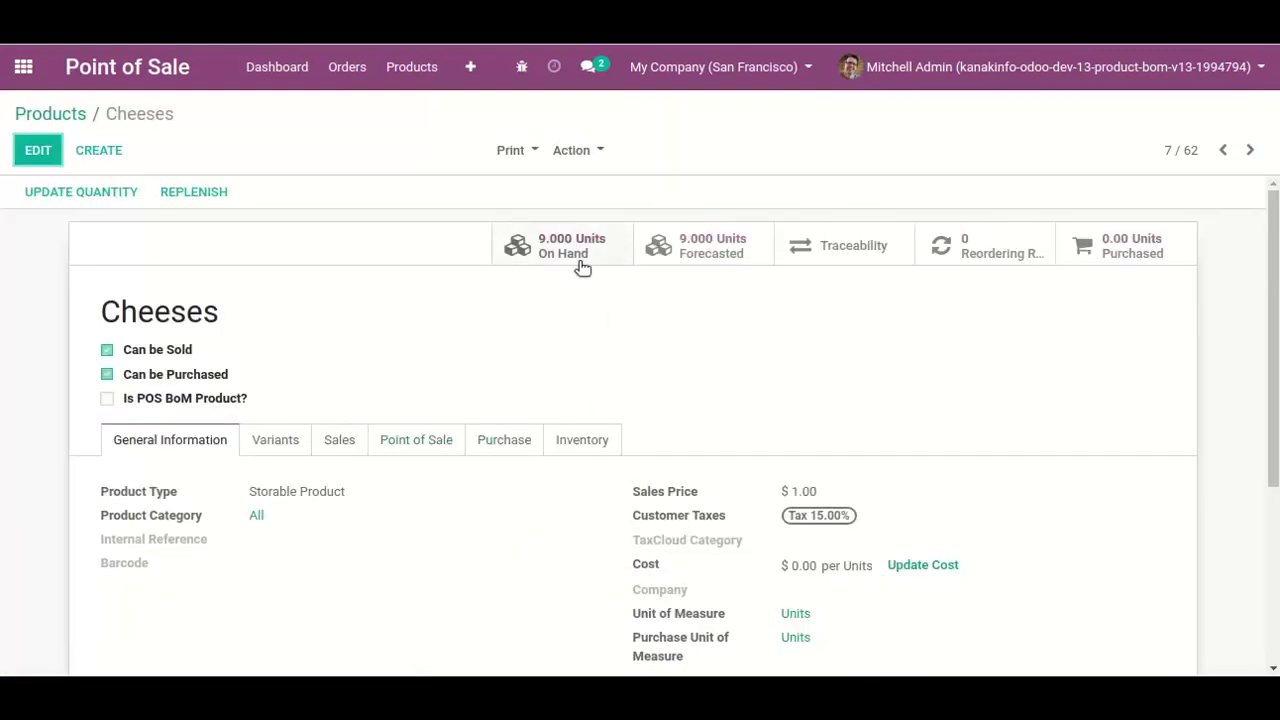
Open the Burger-Structure POS BoM for editing and set it back to draft
{"action": "left_click", "coordinate": [412, 70]}
{"action": "left_click", "coordinate": [417, 158]}
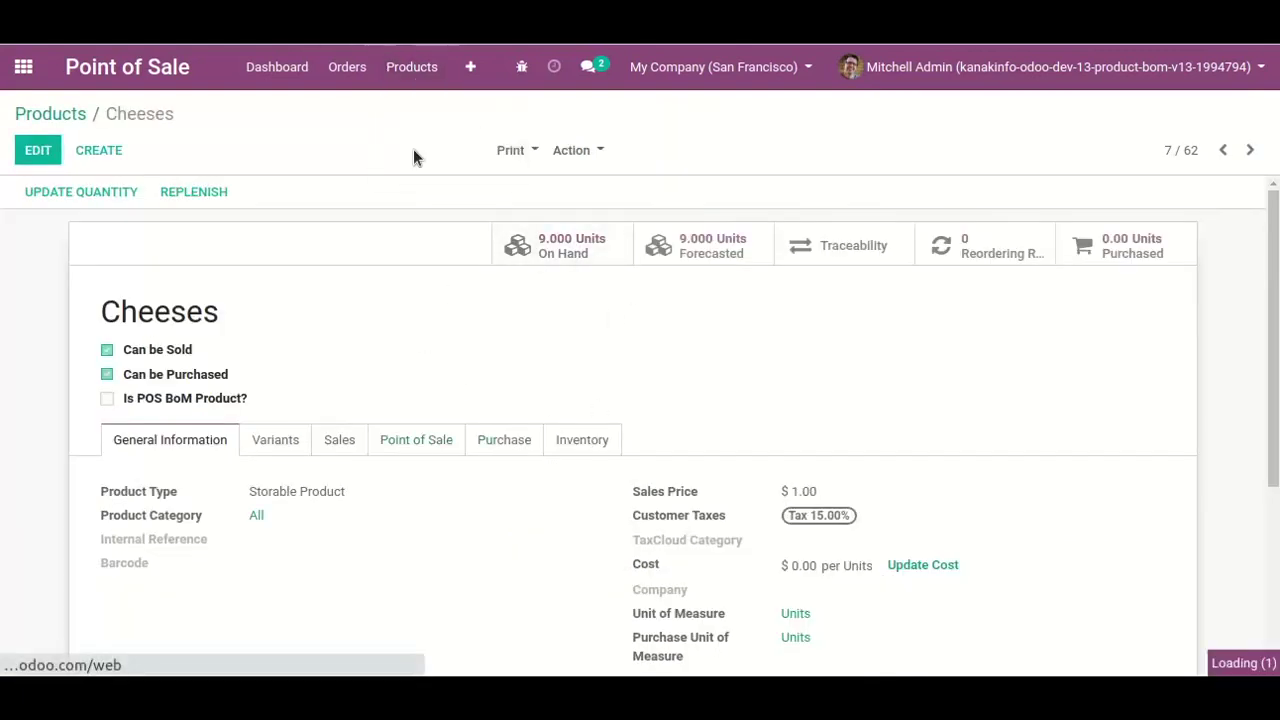
{"action": "left_click", "coordinate": [396, 235]}
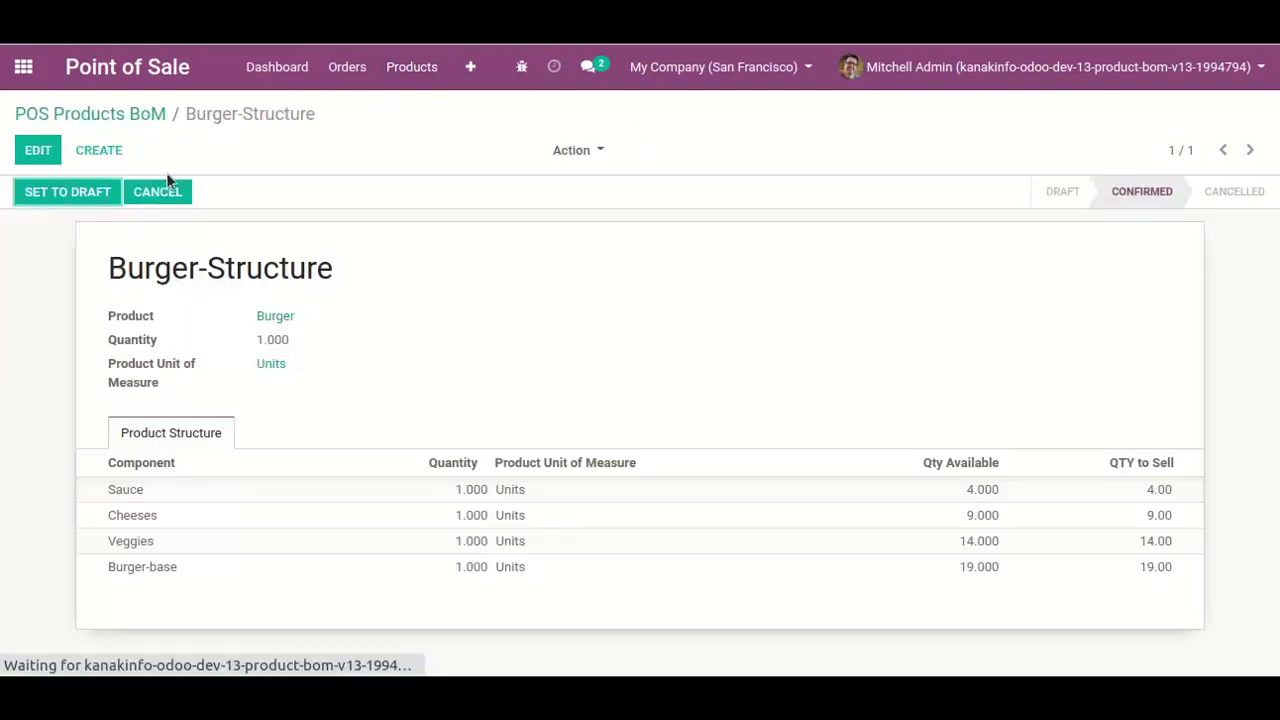
{"action": "left_click", "coordinate": [40, 152]}
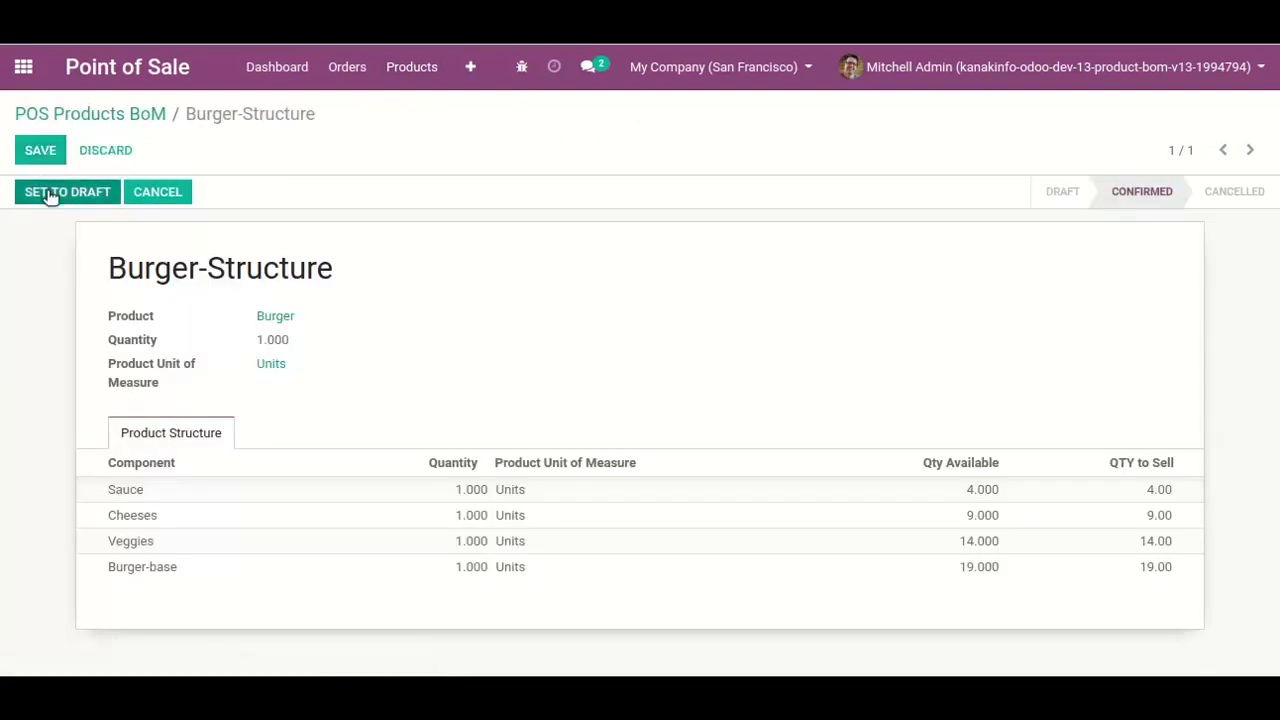
{"action": "left_click", "coordinate": [50, 194]}
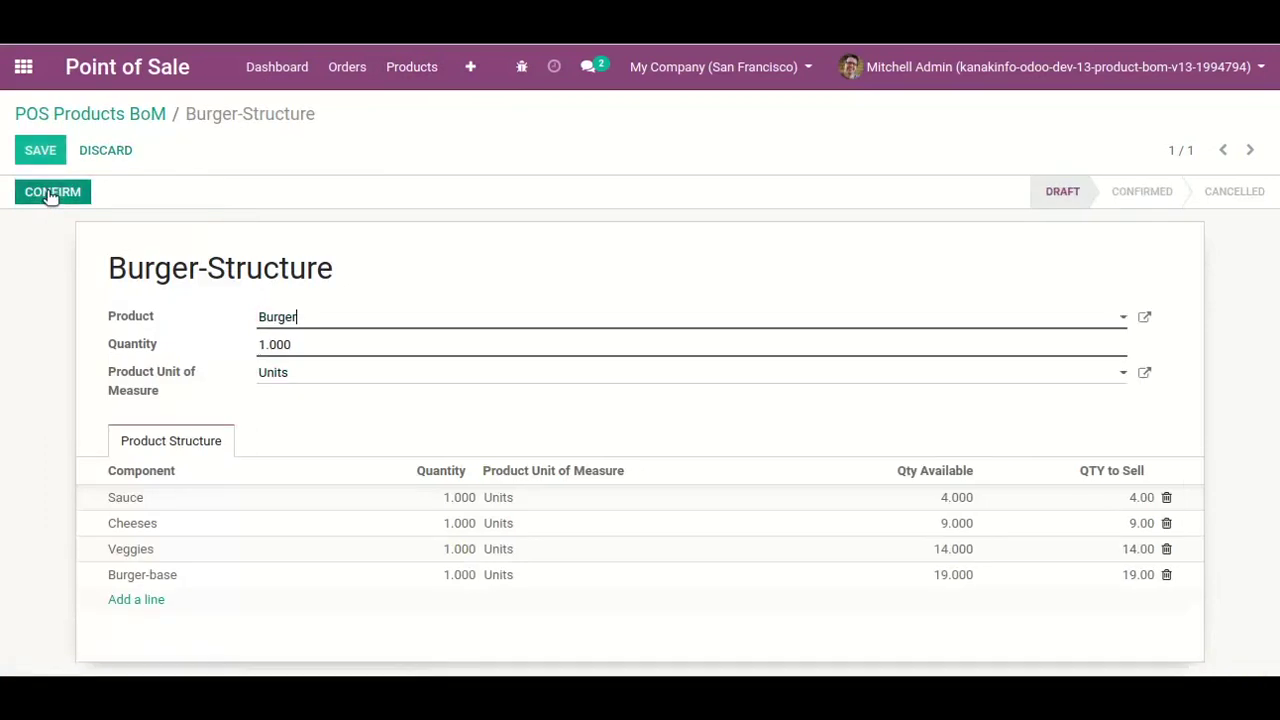
Set the BoM quantities to 2 for Cheeses and 5 for Veggies, then save and confirm the BoM
{"action": "left_click", "coordinate": [450, 523]}
{"action": "type", "text": "2"}
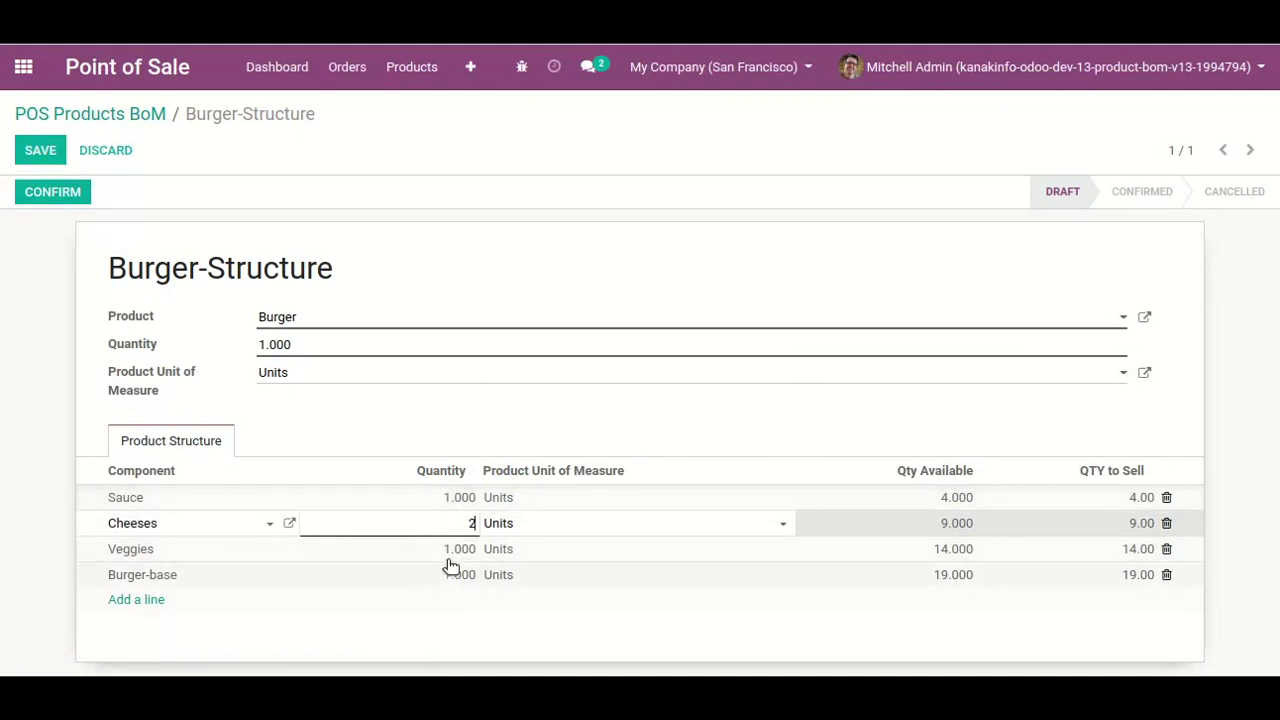
{"action": "left_click", "coordinate": [451, 550]}
{"action": "type", "text": "5"}
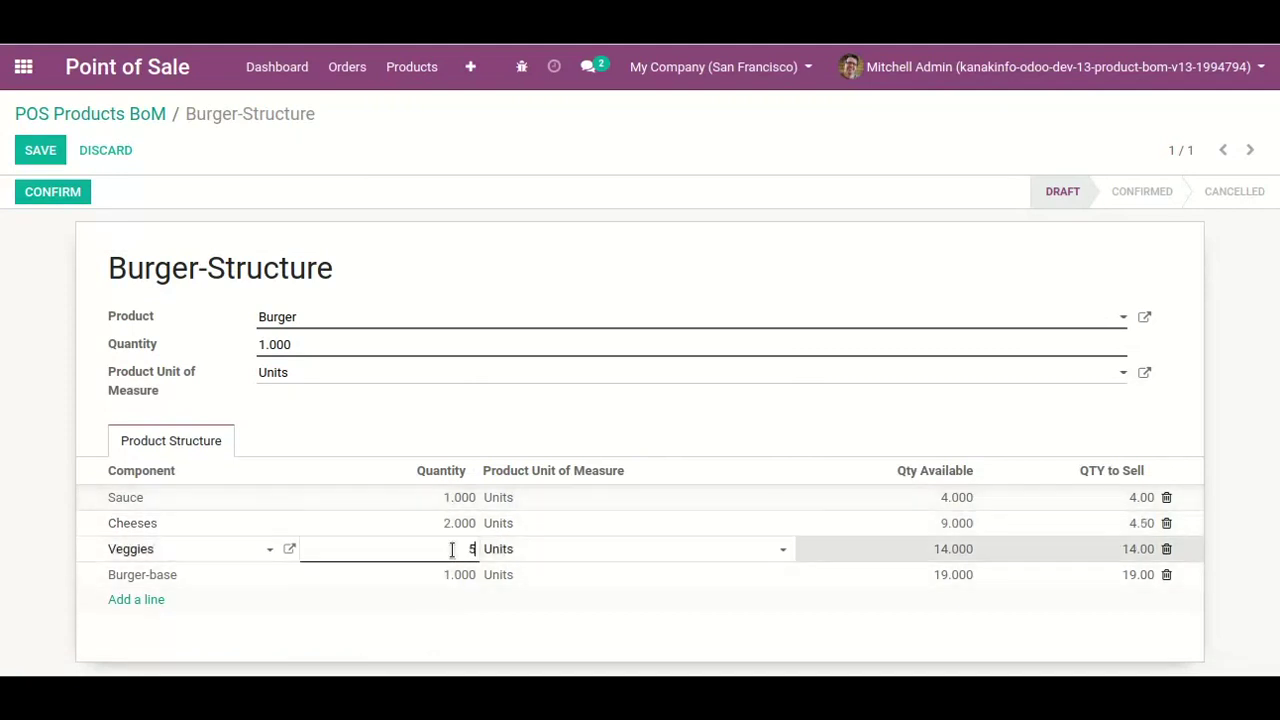
{"action": "left_click", "coordinate": [44, 154]}
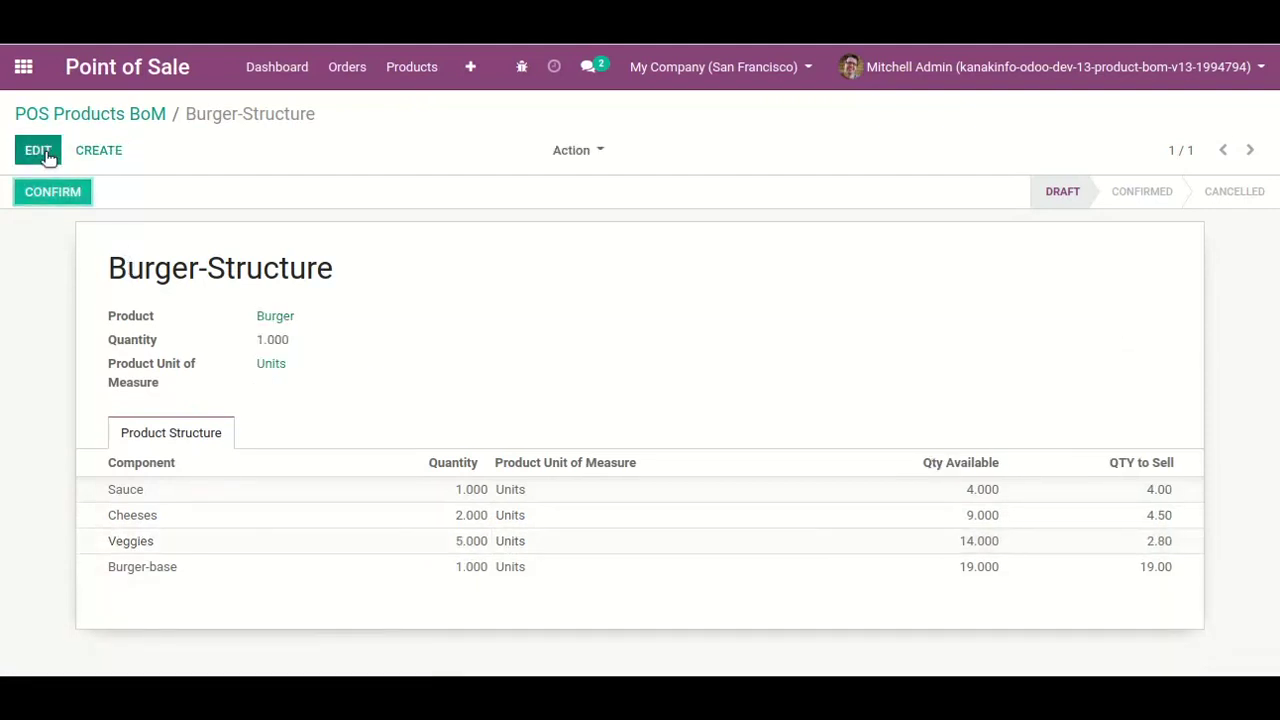
{"action": "left_click", "coordinate": [46, 195]}
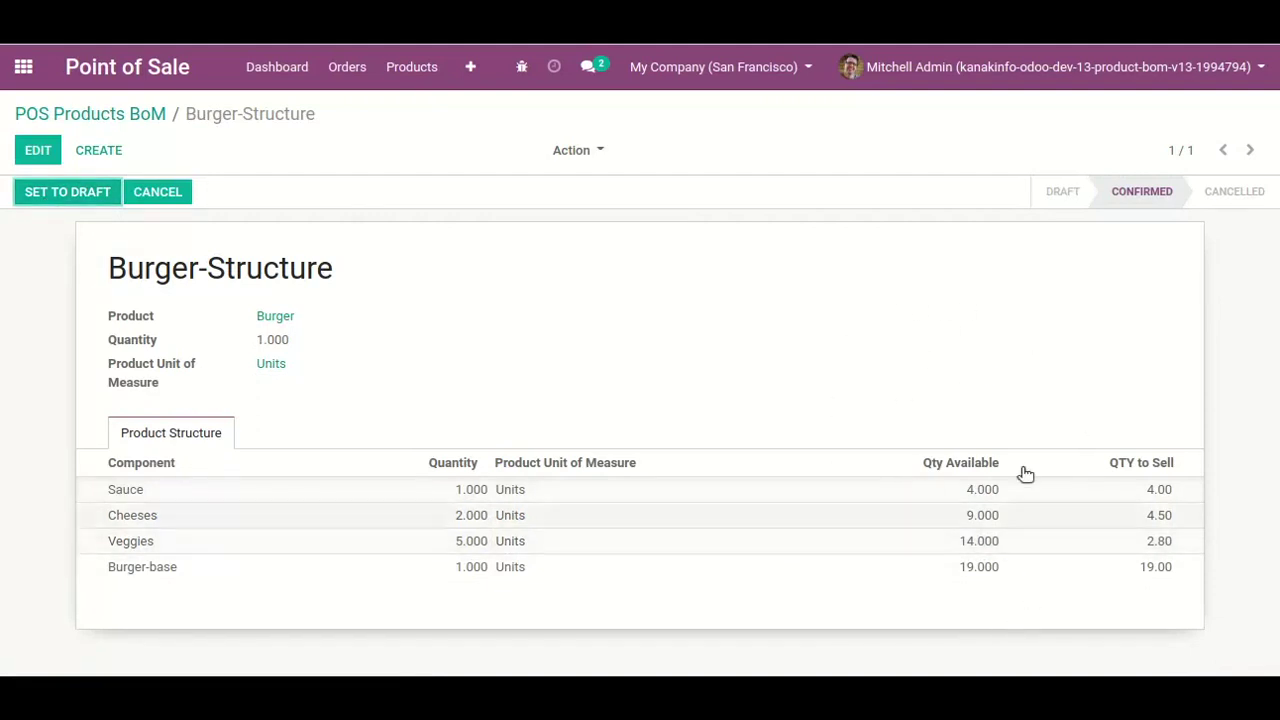
Resume the Bar session from the dashboard, close the debug window, and switch to the Patio floor
{"action": "mouse_move", "coordinate": [983, 477]}
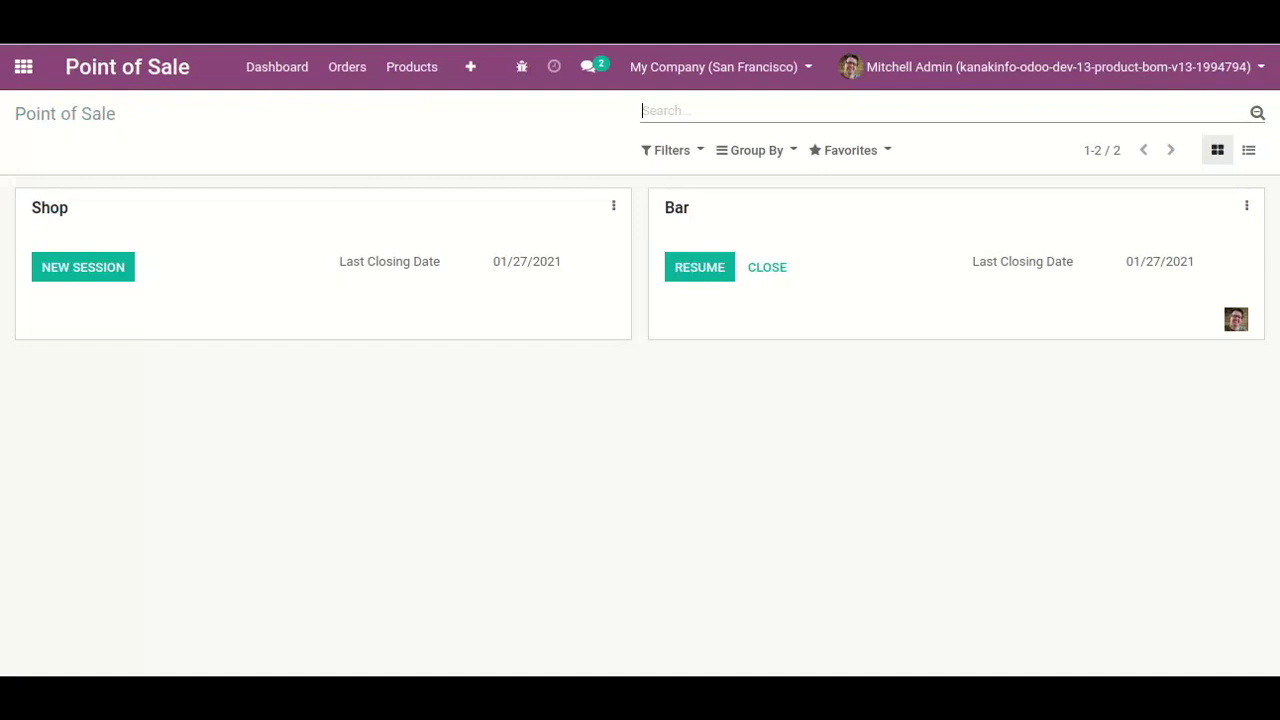
{"action": "left_click", "coordinate": [680, 275]}
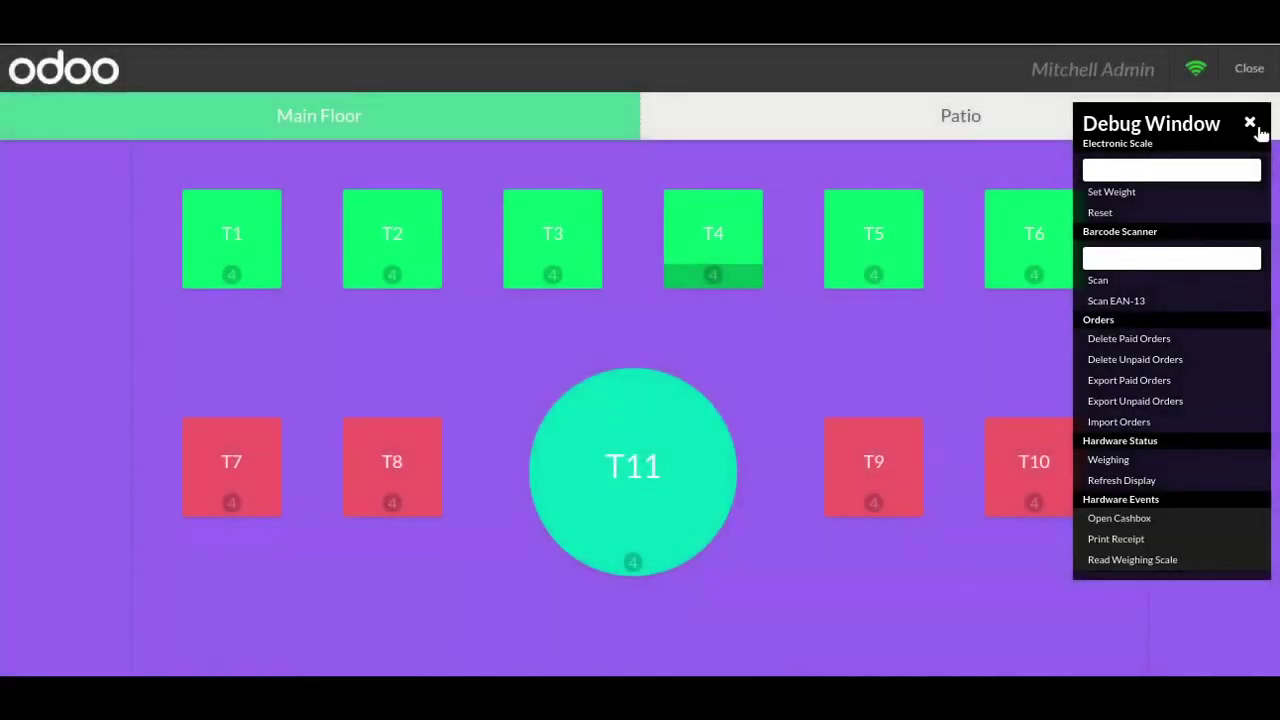
{"action": "left_click", "coordinate": [1251, 124]}
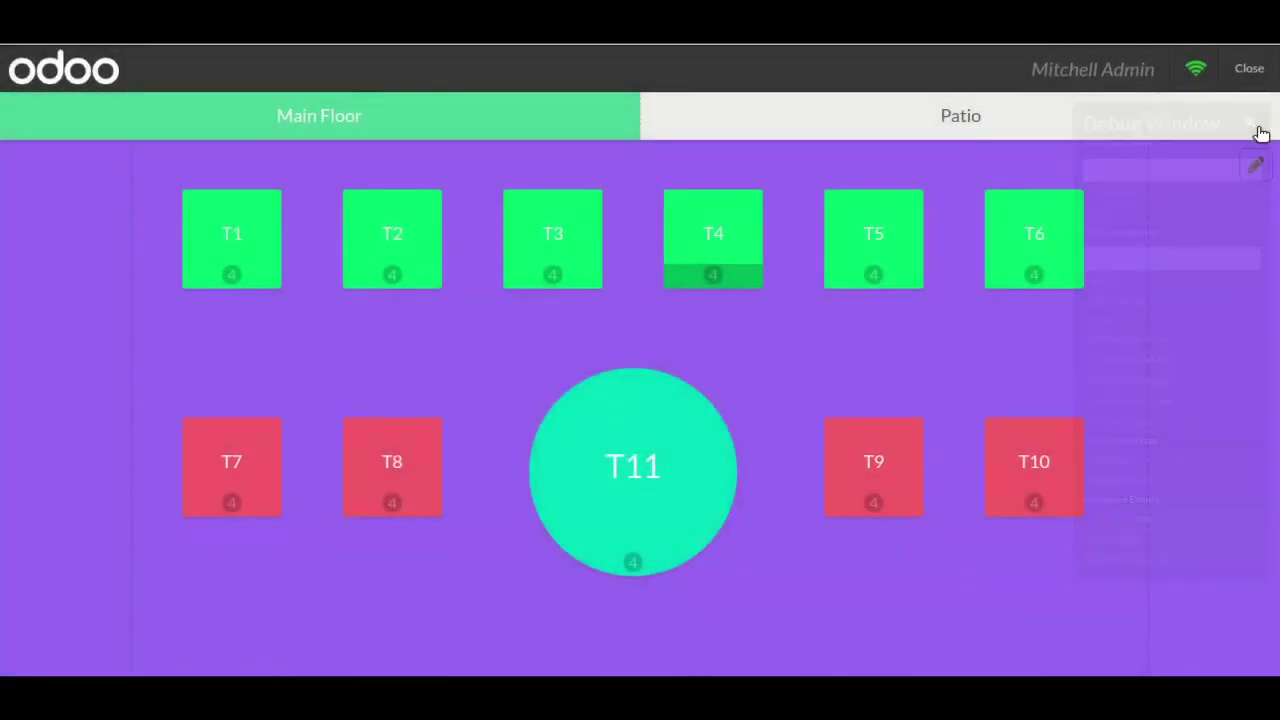
{"action": "left_click", "coordinate": [1022, 116]}
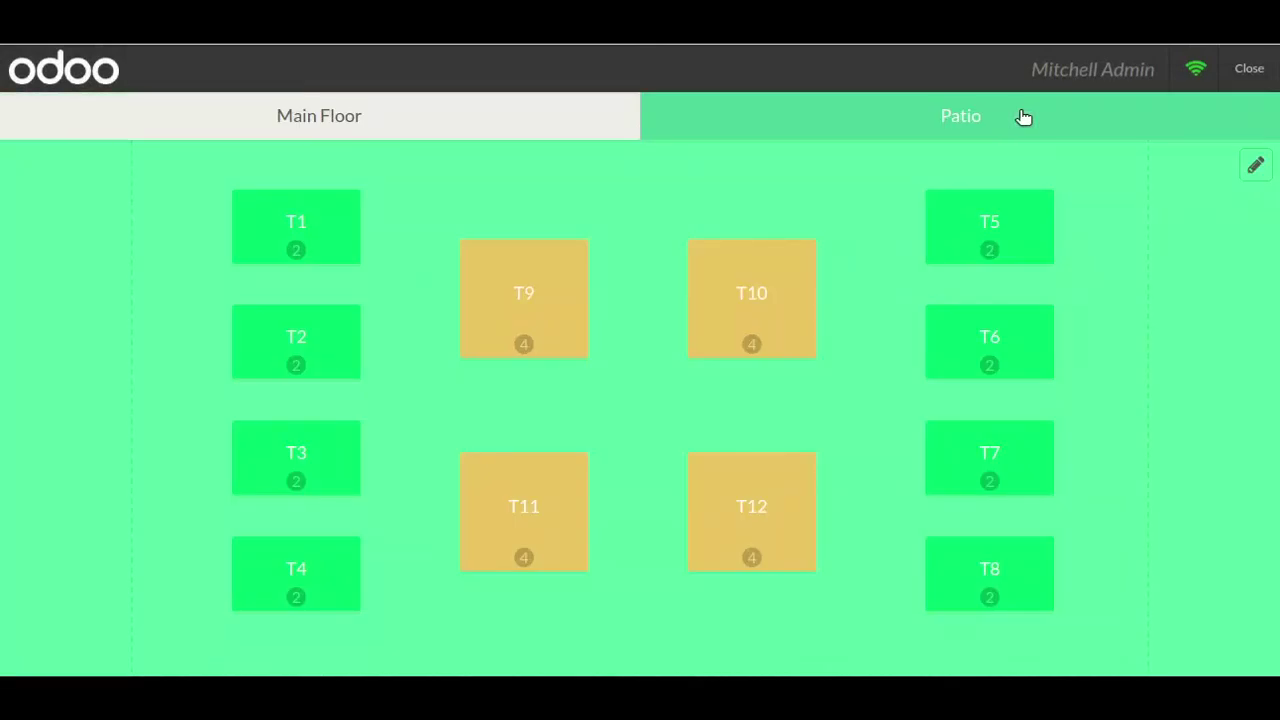
Start an order for Patio table T6 and add one Burger from the full product list
{"action": "left_click", "coordinate": [966, 353]}
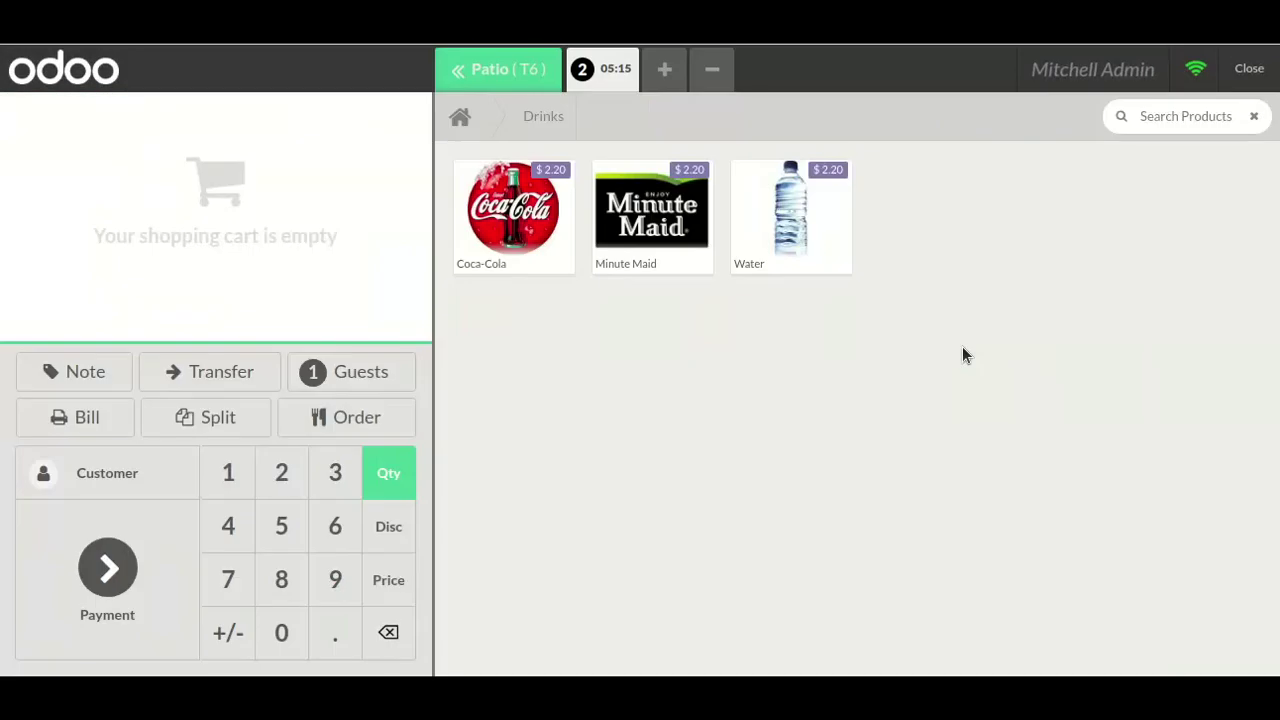
{"action": "left_click", "coordinate": [480, 133]}
{"action": "scroll", "coordinate": [652, 551], "scroll_direction": "down", "scroll_amount": 10}
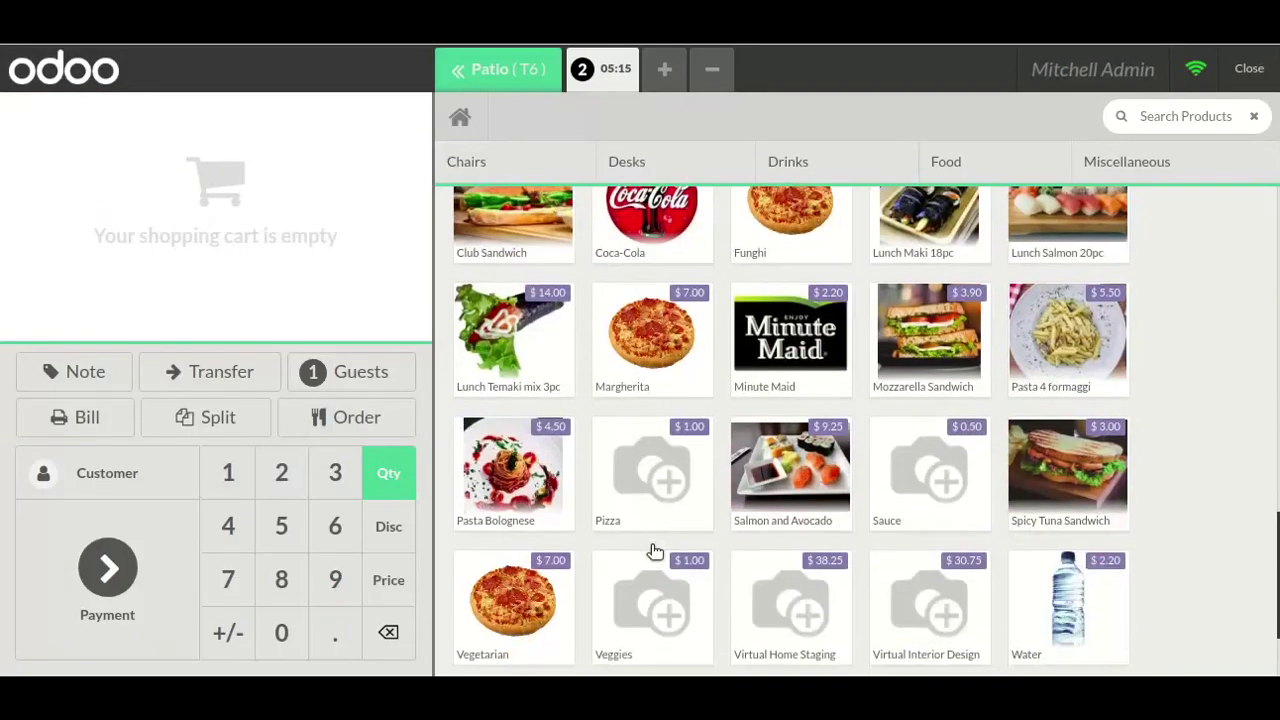
{"action": "scroll", "coordinate": [652, 551], "scroll_direction": "up", "scroll_amount": 3}
{"action": "left_click", "coordinate": [520, 440]}
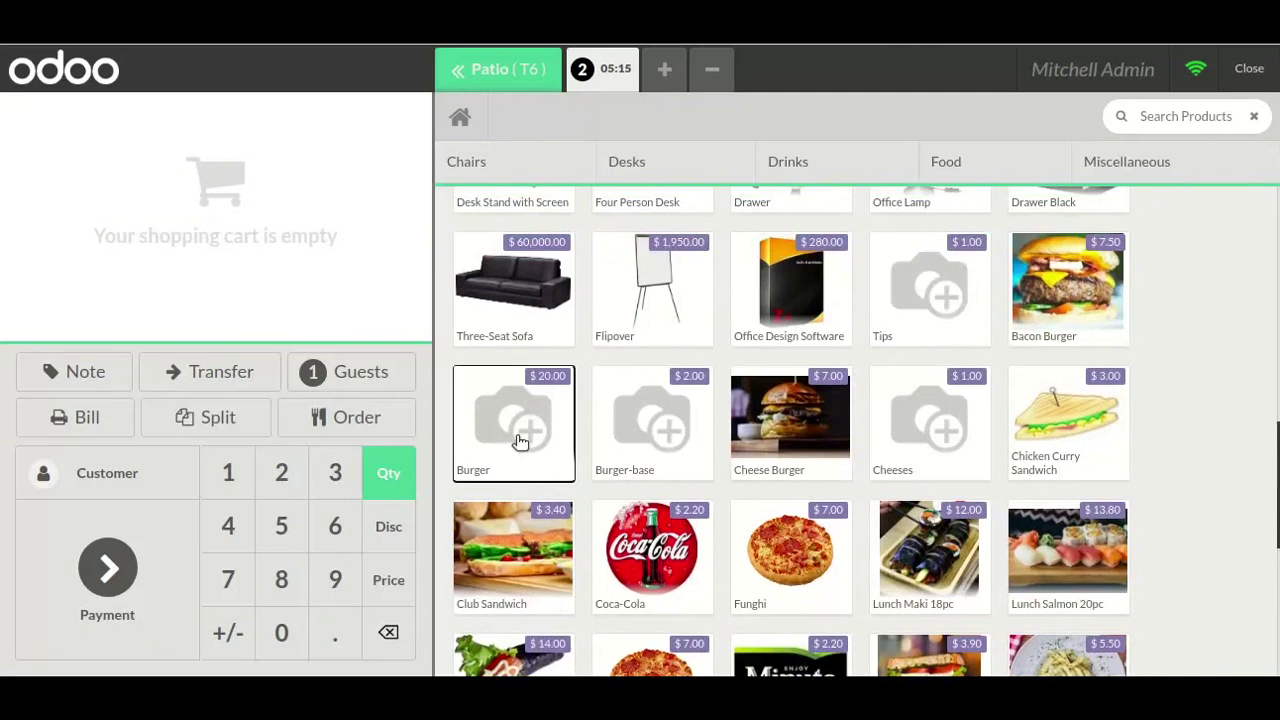
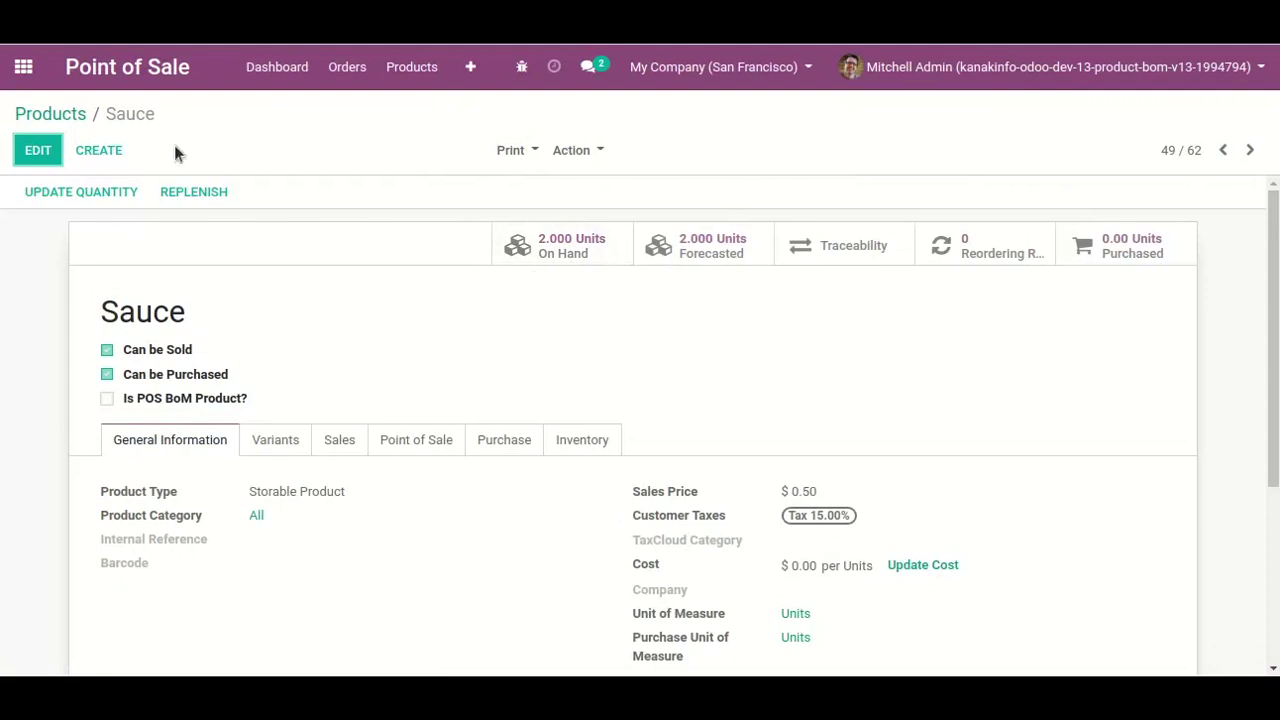
Check the on-hand quantity of Veggies in its product record and return to the product list
{"action": "left_click", "coordinate": [48, 116]}
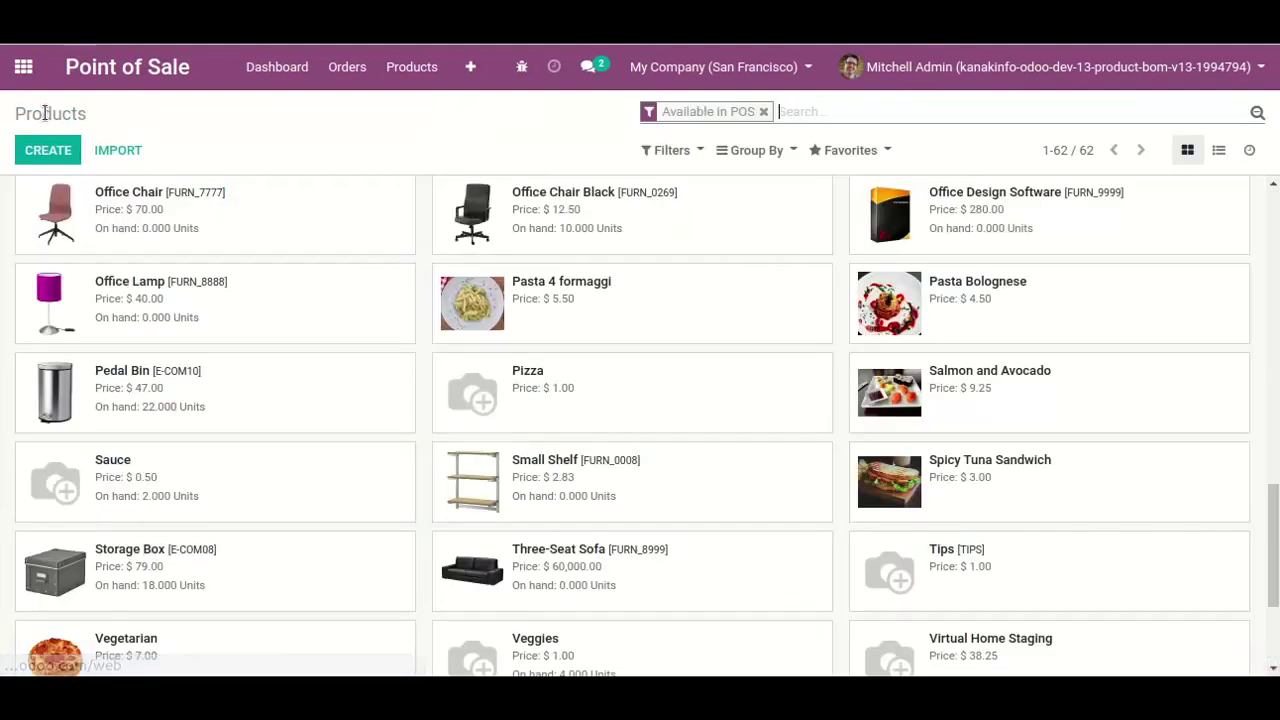
{"action": "scroll", "coordinate": [411, 517], "scroll_direction": "down", "scroll_amount": 3}
{"action": "left_click", "coordinate": [541, 444]}
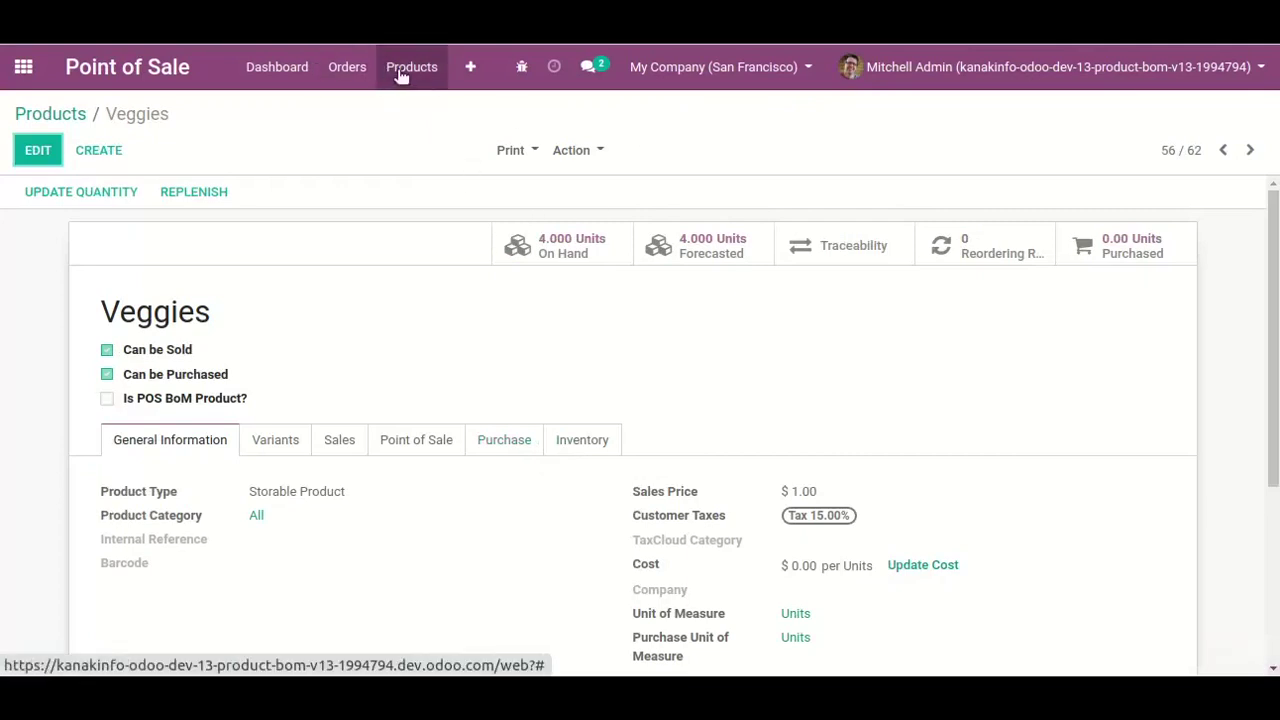
{"action": "left_click", "coordinate": [76, 112]}
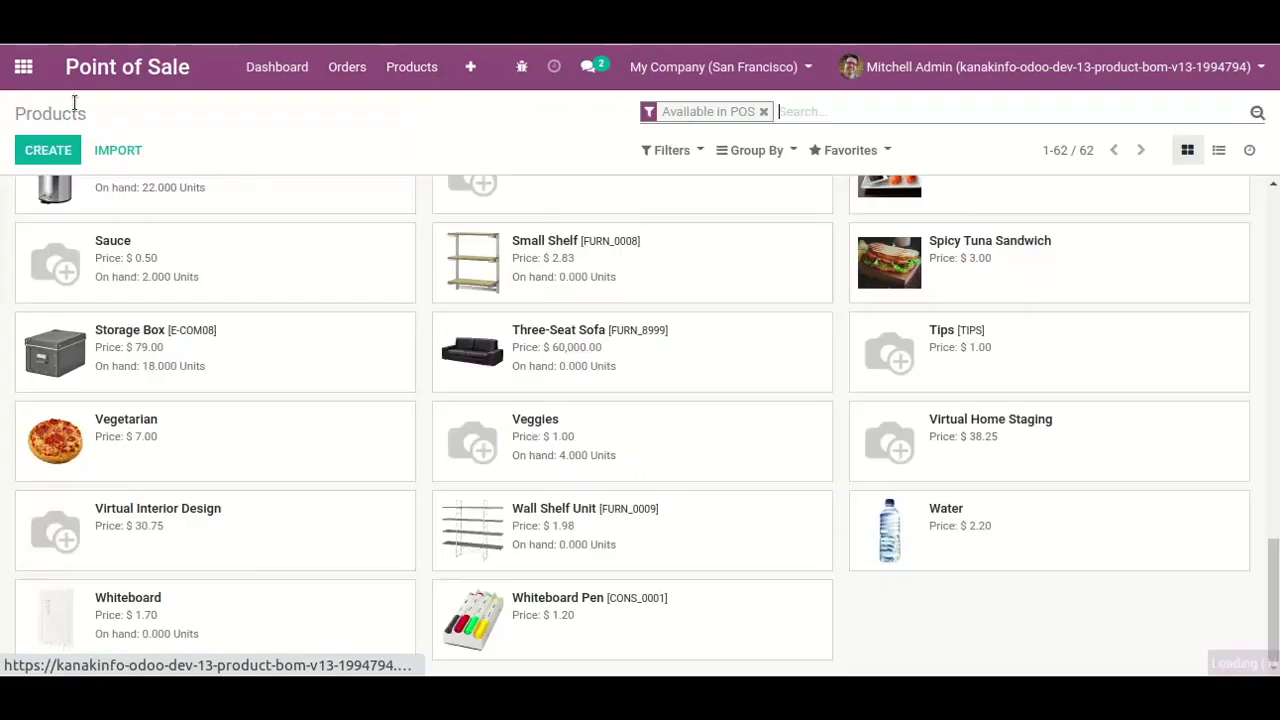
Enable Restrict Negative Stock Products in the Shop point of sale's settings and save them
{"action": "left_click", "coordinate": [268, 80]}
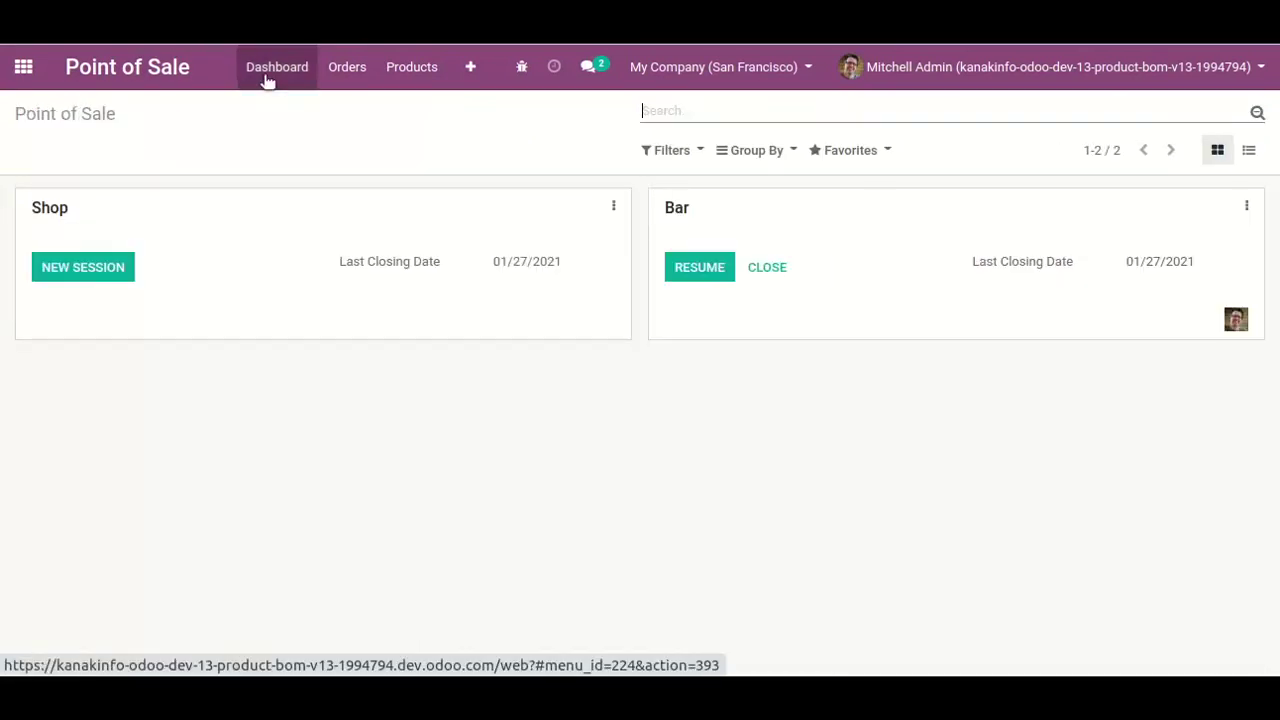
{"action": "left_click", "coordinate": [613, 206]}
{"action": "left_click", "coordinate": [286, 352]}
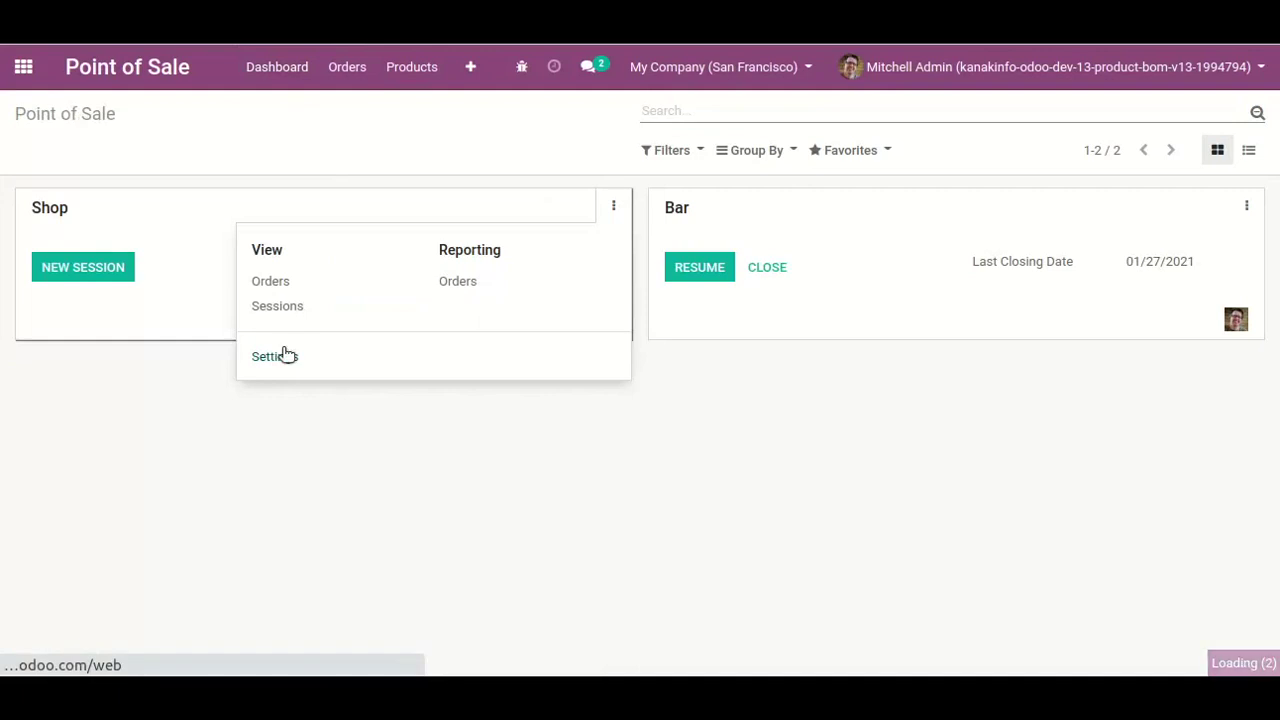
{"action": "scroll", "coordinate": [282, 347], "scroll_direction": "down", "scroll_amount": 5}
{"action": "scroll", "coordinate": [949, 337], "scroll_direction": "up", "scroll_amount": 1}
{"action": "scroll", "coordinate": [949, 340], "scroll_direction": "down", "scroll_amount": 9}
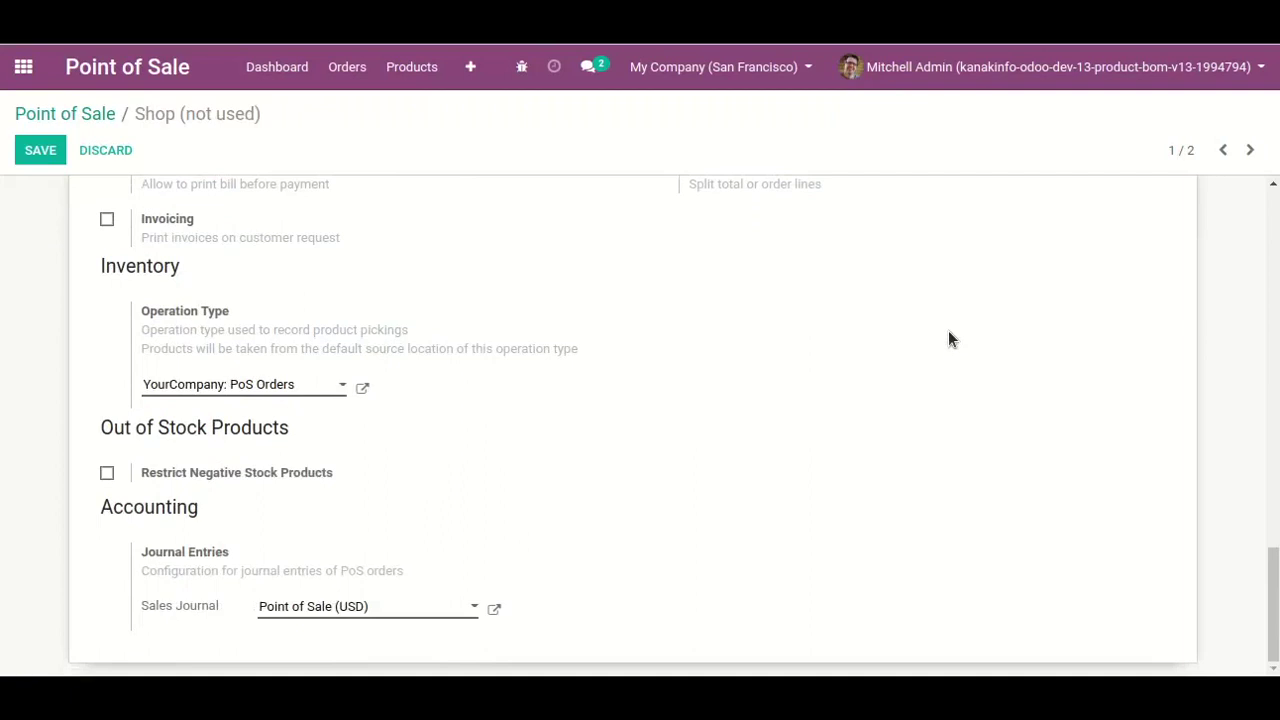
{"action": "left_click", "coordinate": [108, 477]}
{"action": "left_click", "coordinate": [40, 158]}
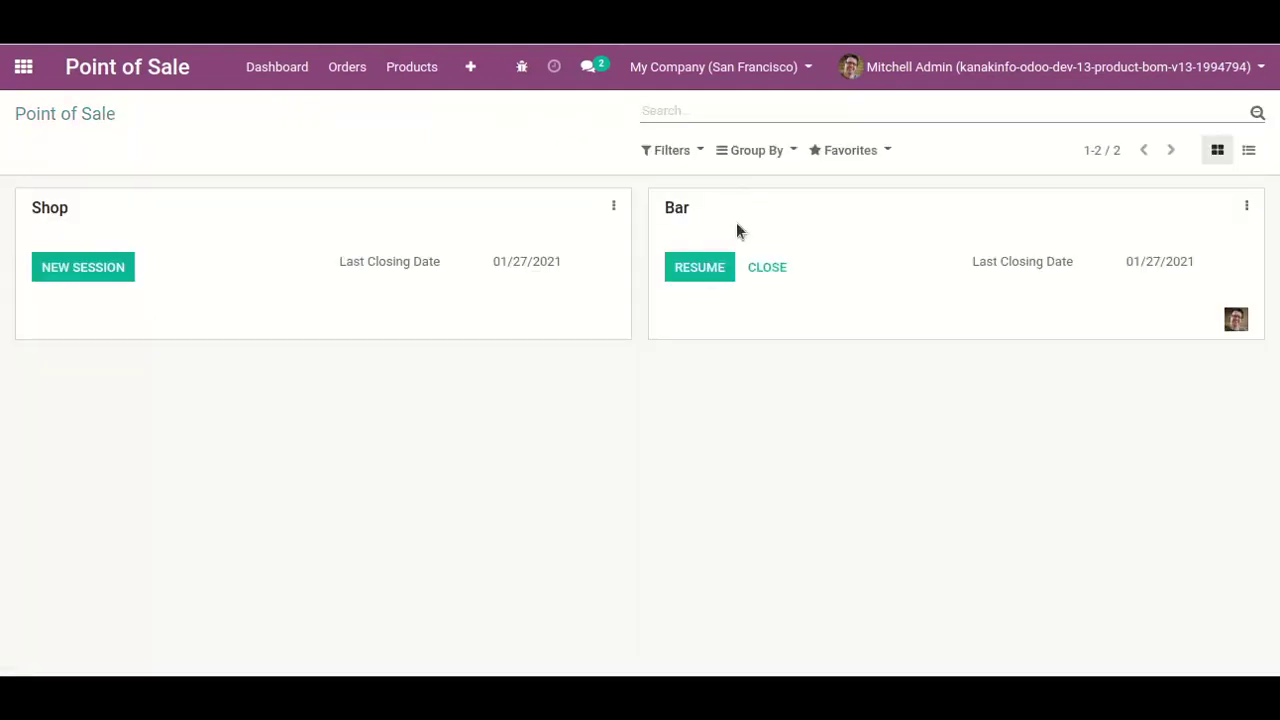
Resume the Bar session, open table T3 on the Main Floor, and close the debug window
{"action": "left_click", "coordinate": [702, 273]}
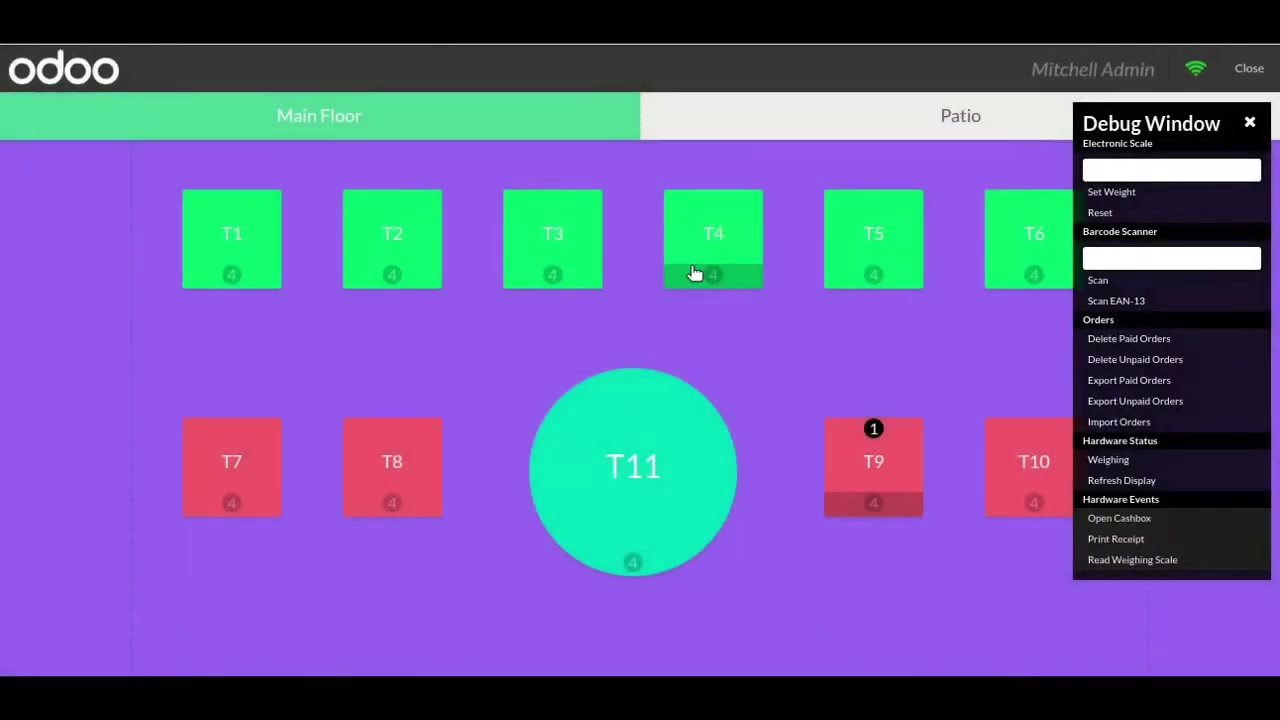
{"action": "left_click", "coordinate": [571, 246]}
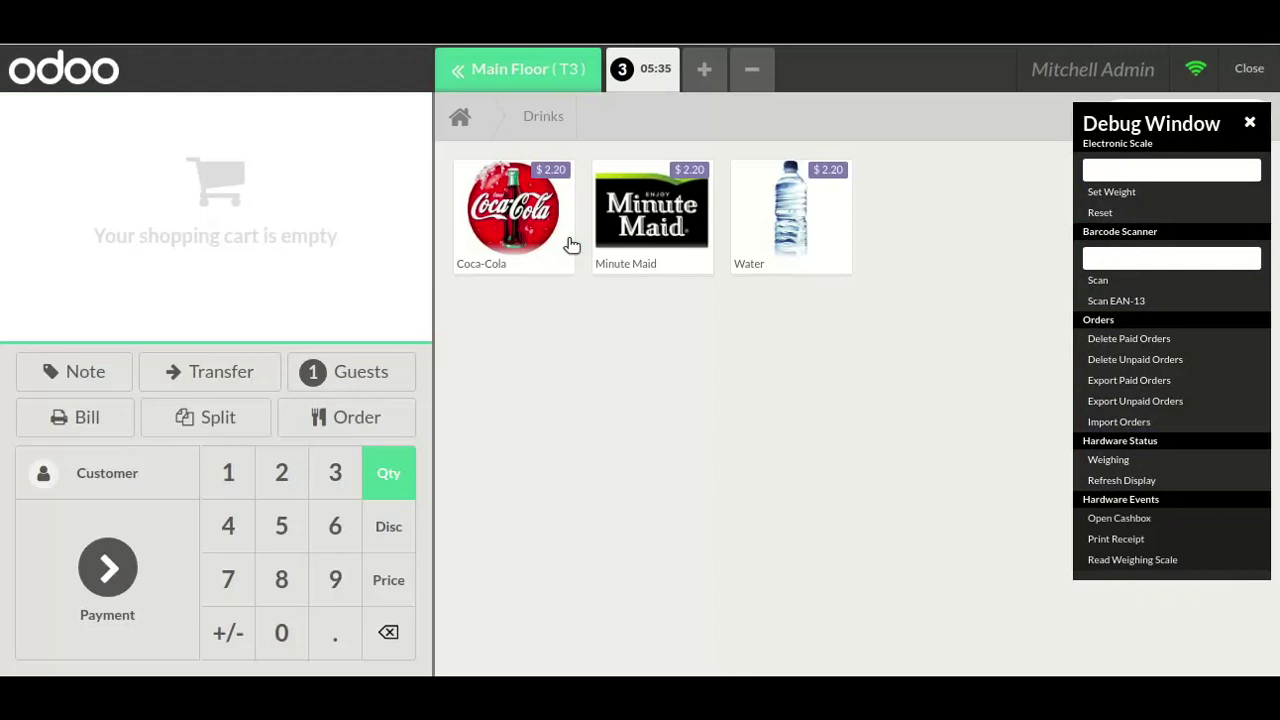
{"action": "left_click", "coordinate": [1251, 123]}
Add a Burger from the full product list to the T3 order and try to set its quantity to 3
{"action": "left_click", "coordinate": [446, 117]}
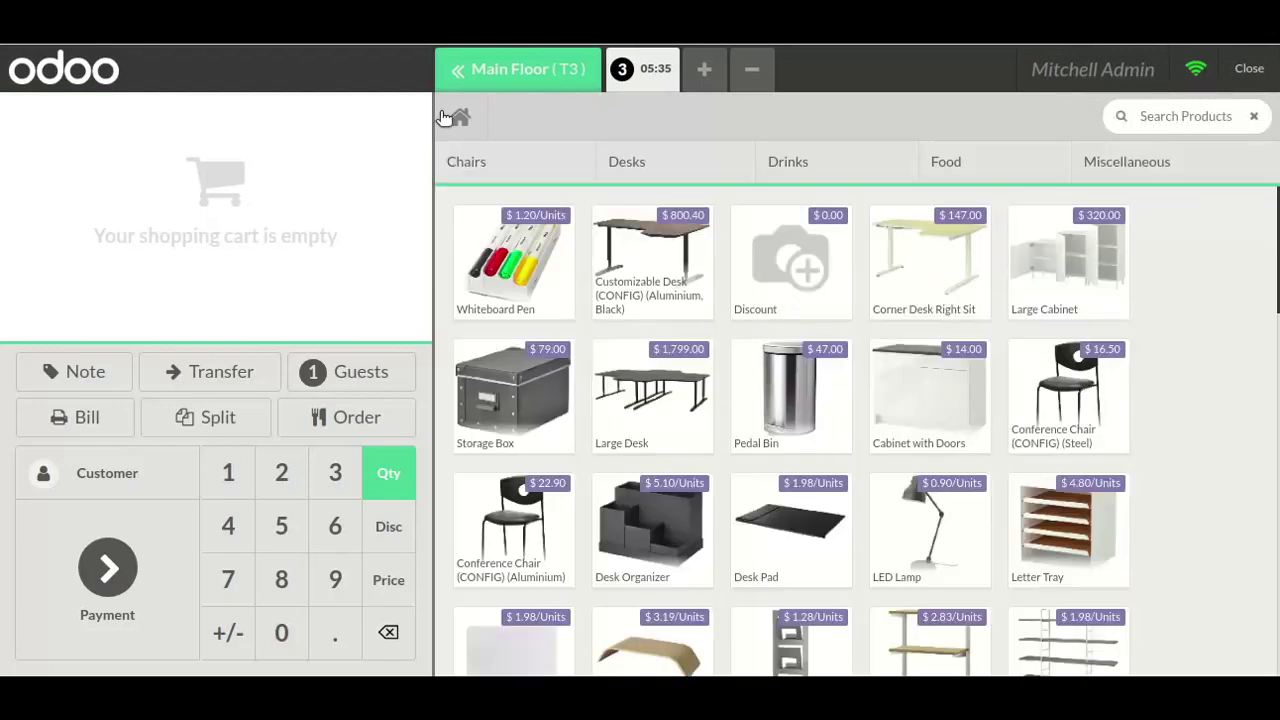
{"action": "scroll", "coordinate": [603, 423], "scroll_direction": "down", "scroll_amount": 10}
{"action": "scroll", "coordinate": [603, 423], "scroll_direction": "up", "scroll_amount": 3}
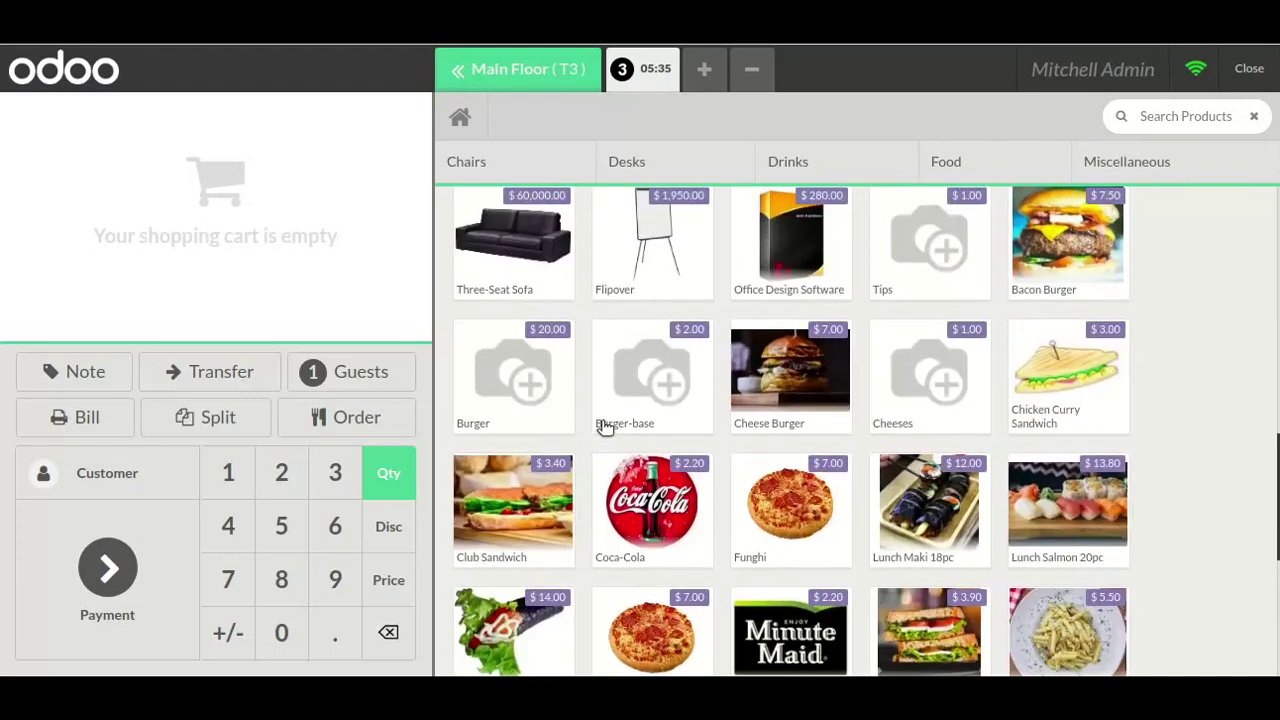
{"action": "left_click", "coordinate": [492, 370]}
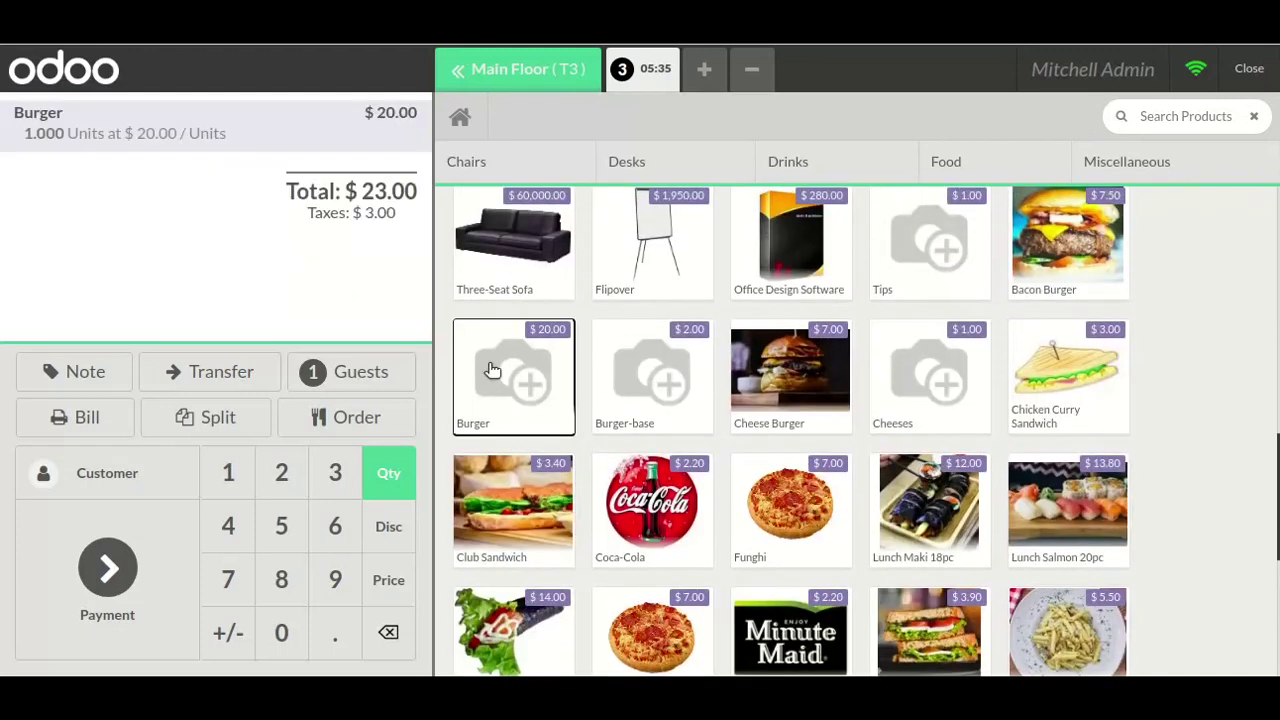
{"action": "left_click", "coordinate": [331, 470]}
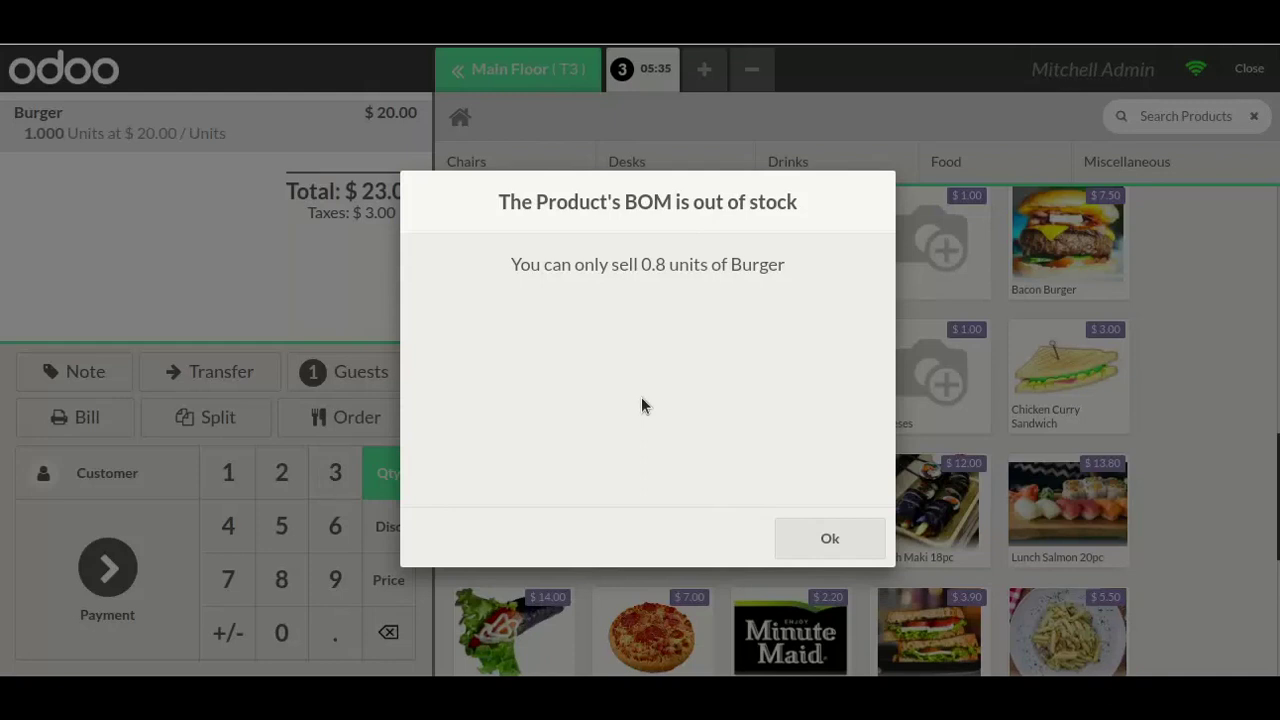
{"action": "left_click", "coordinate": [819, 555]}
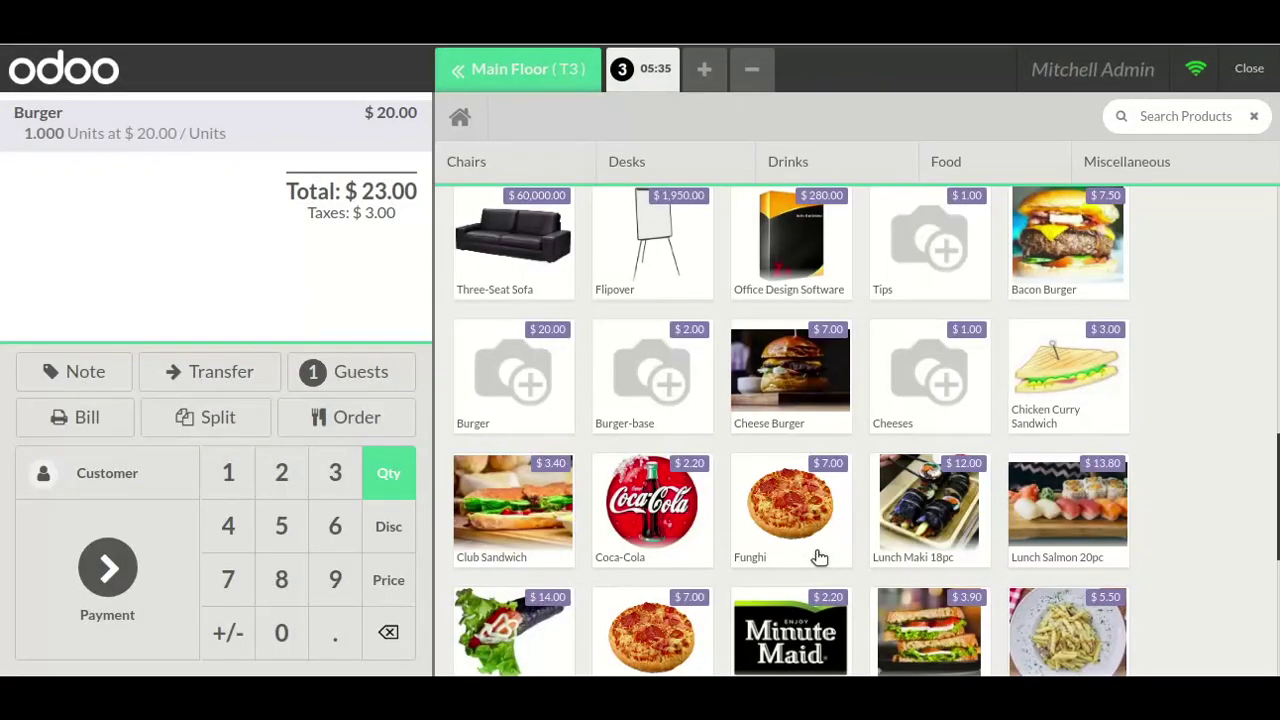